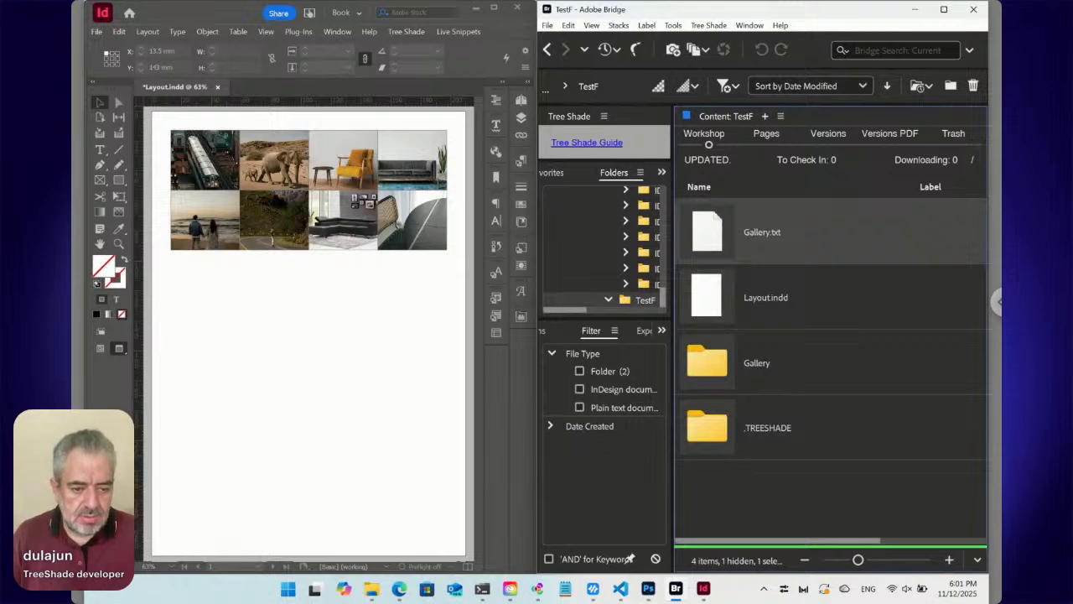
Step: Review the images inside the Gallery folder and return to the TestF folder
{"action": "double_click", "coordinate": [756, 363]}
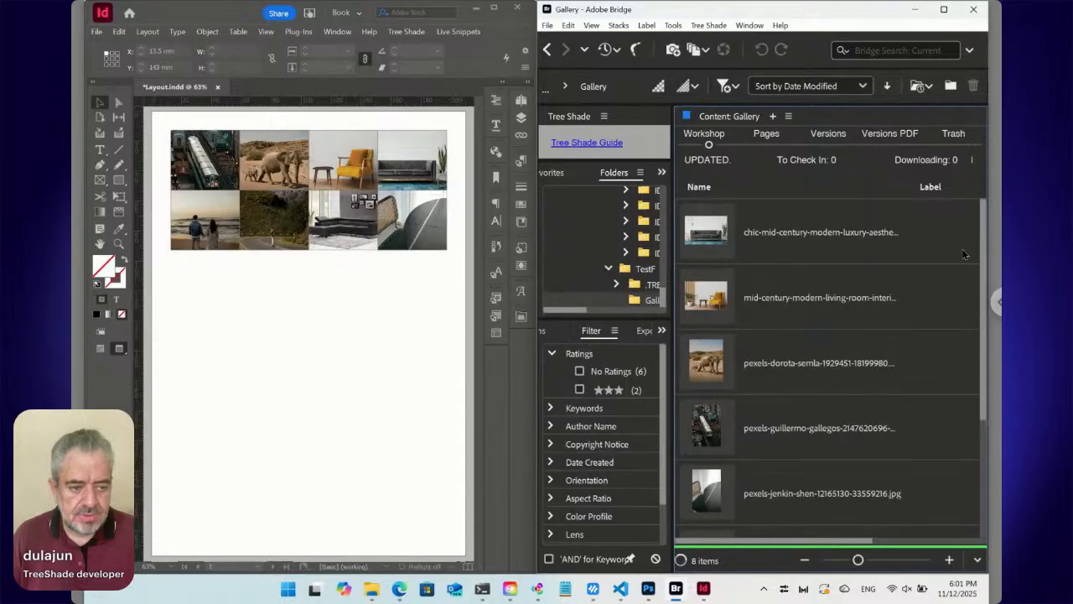
{"action": "left_click_drag", "start_coordinate": [983, 292], "coordinate": [983, 224]}
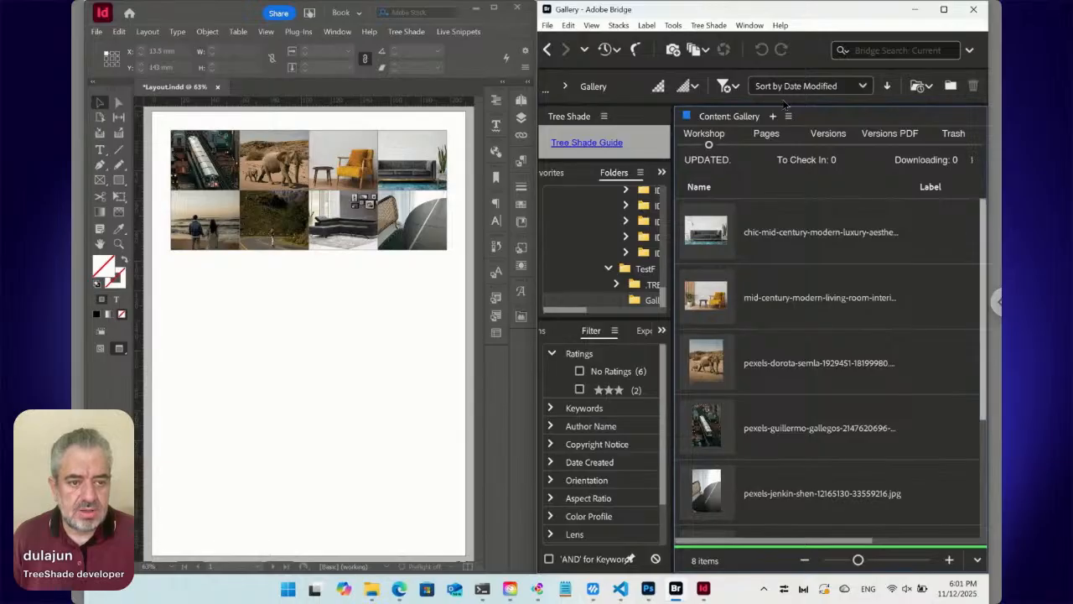
{"action": "left_click", "coordinate": [552, 50]}
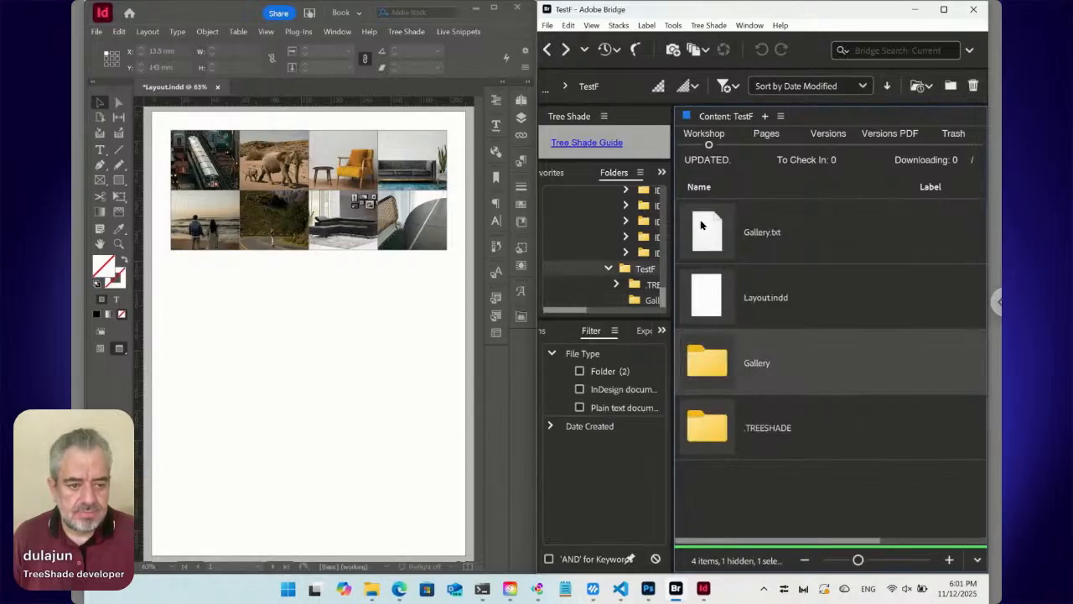
Step: Open Gallery.txt from the TestF folder in the Visual Studio Code window
{"action": "left_click", "coordinate": [718, 239]}
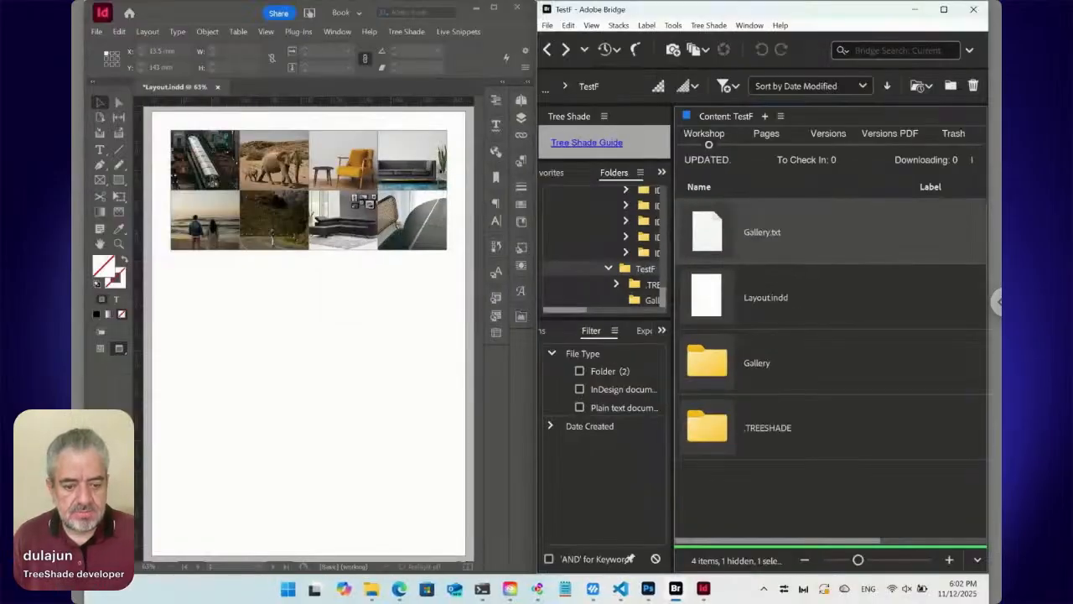
{"action": "left_click_drag", "start_coordinate": [709, 233], "coordinate": [745, 243]}
{"action": "key", "text": "alt+Tab"}
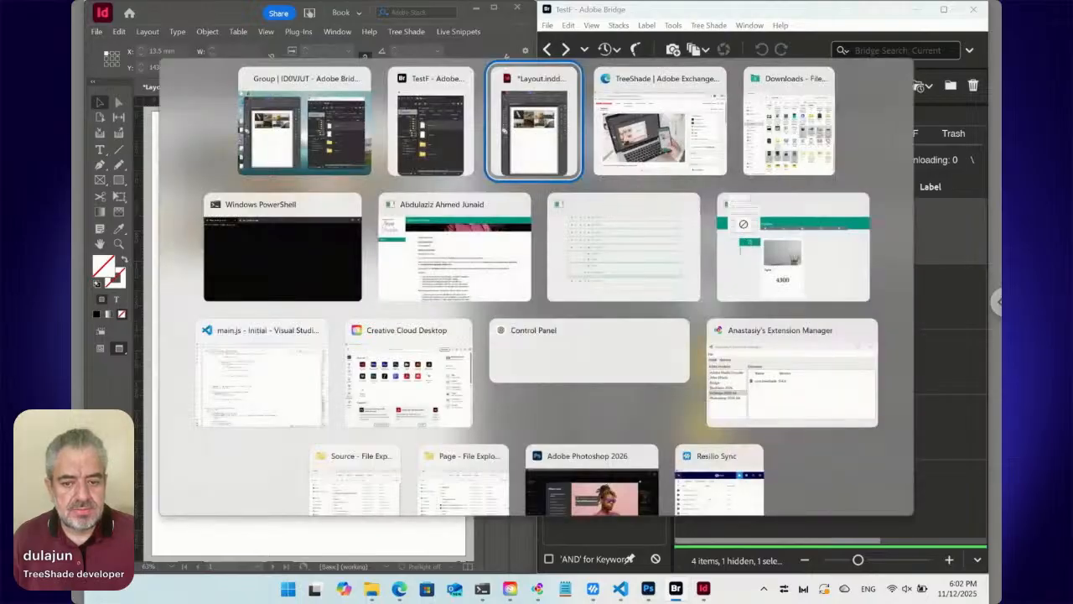
{"action": "key", "text": "alt+Tab"}
{"action": "key", "text": "alt+Tab"}
{"action": "key", "text": "alt+Tab"}
{"action": "key", "text": "alt+Tab"}
{"action": "key", "text": "alt+Tab"}
{"action": "key", "text": "alt+Tab"}
{"action": "key", "text": "alt+Tab"}
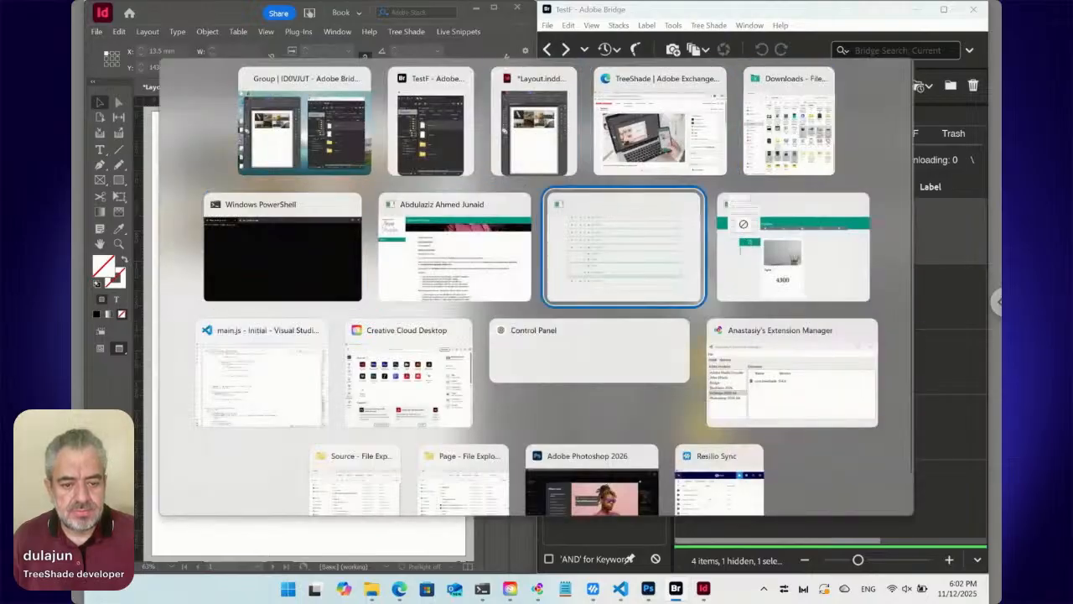
{"action": "key", "text": "alt+Tab"}
{"action": "key", "text": "alt+shift+Tab"}
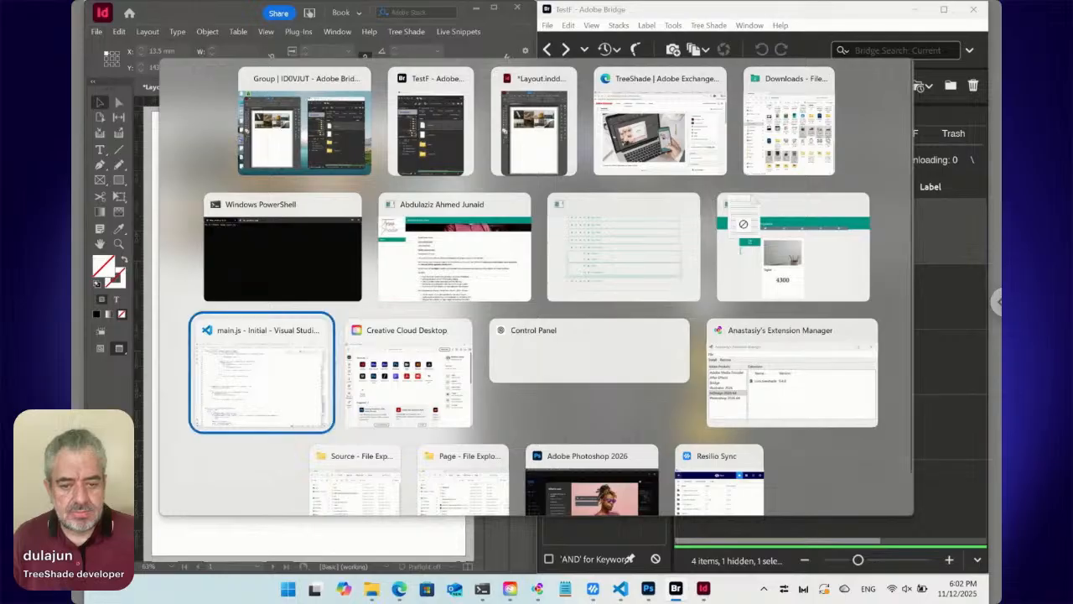
{"action": "left_click_drag", "start_coordinate": [744, 243], "coordinate": [668, 268]}
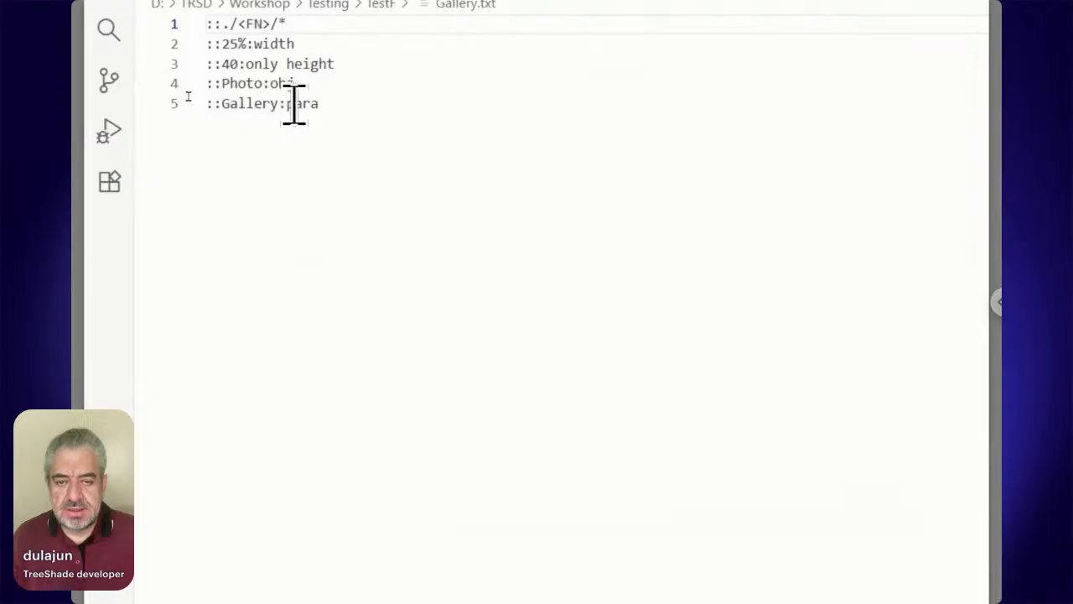
Step: Examine the image path on line 1 of Gallery.txt, including the <FN> placeholder and the * wildcard
{"action": "left_click_drag", "start_coordinate": [297, 63], "coordinate": [205, 79]}
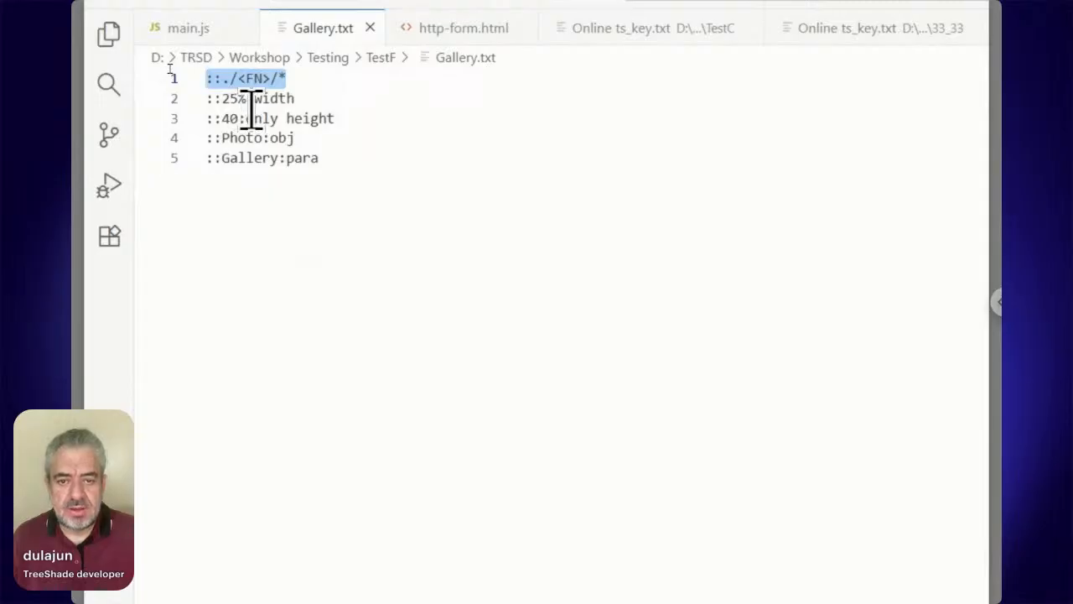
{"action": "left_click", "coordinate": [270, 81]}
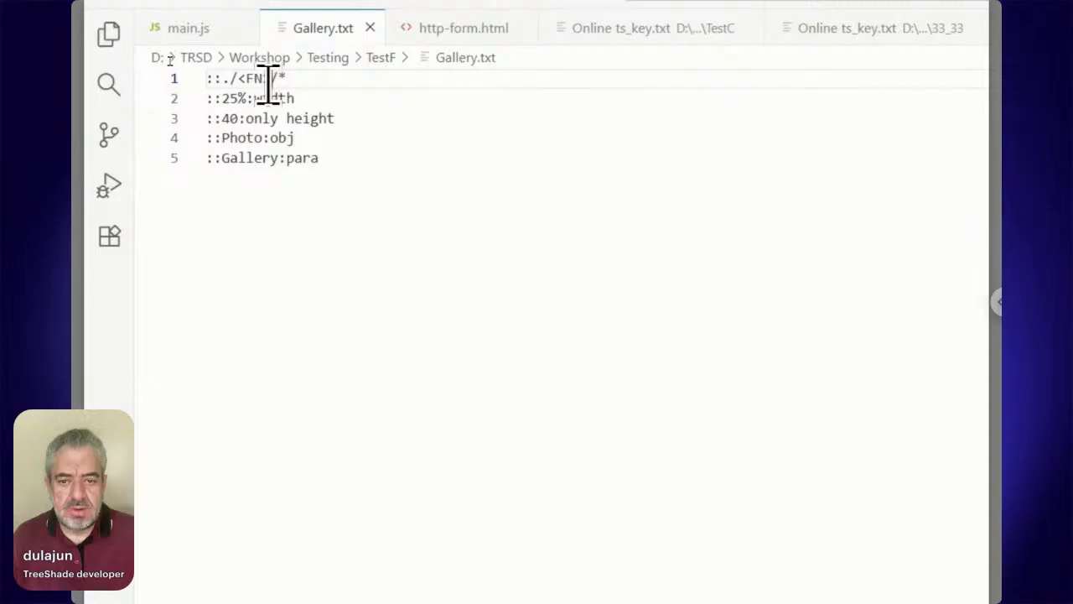
{"action": "left_click", "coordinate": [239, 82], "text": "shift"}
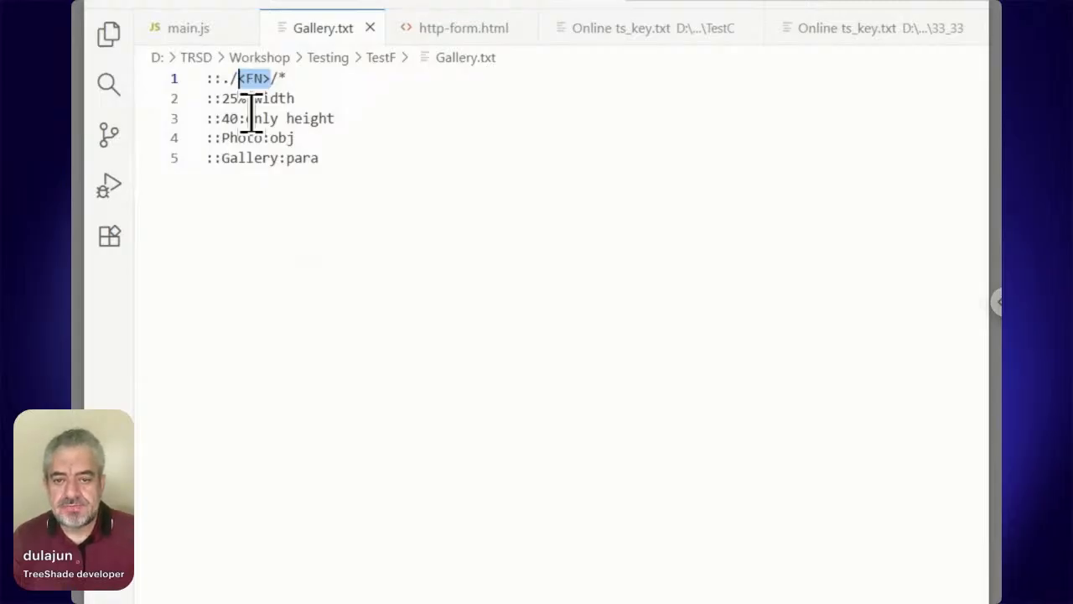
{"action": "left_click", "coordinate": [281, 79]}
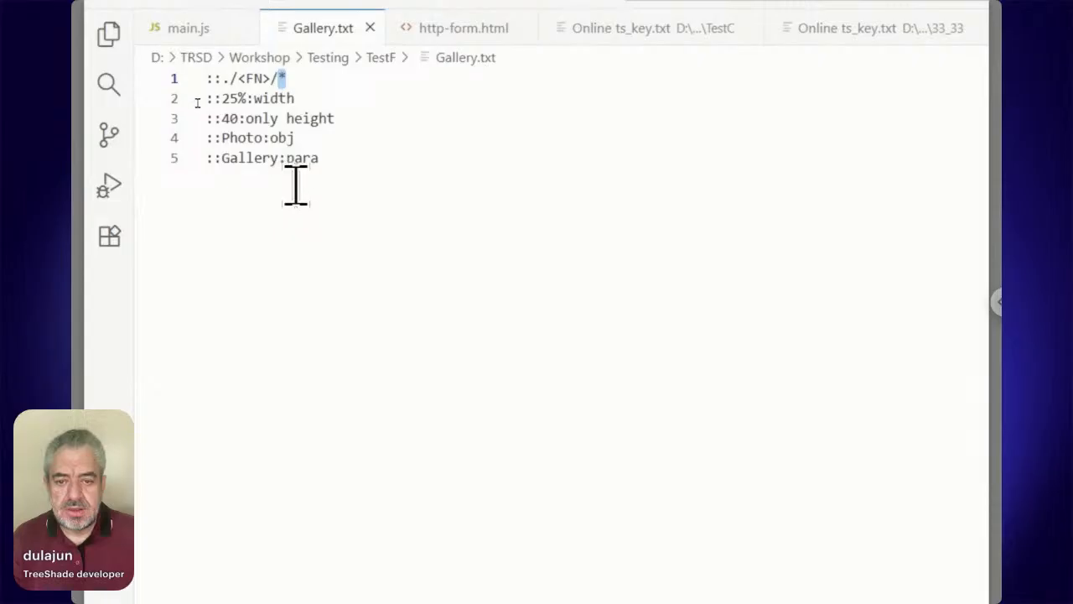
Step: Examine lines 2 to 5 of Gallery.txt, covering the width, height, object style and paragraph style settings
{"action": "left_click_drag", "start_coordinate": [324, 160], "coordinate": [201, 104]}
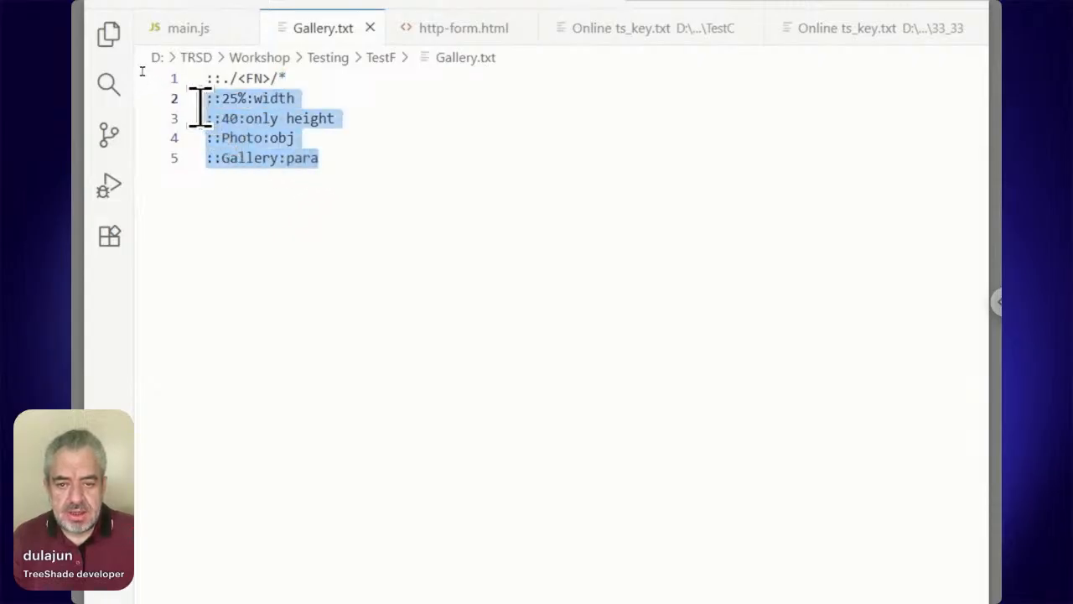
{"action": "left_click", "coordinate": [300, 98]}
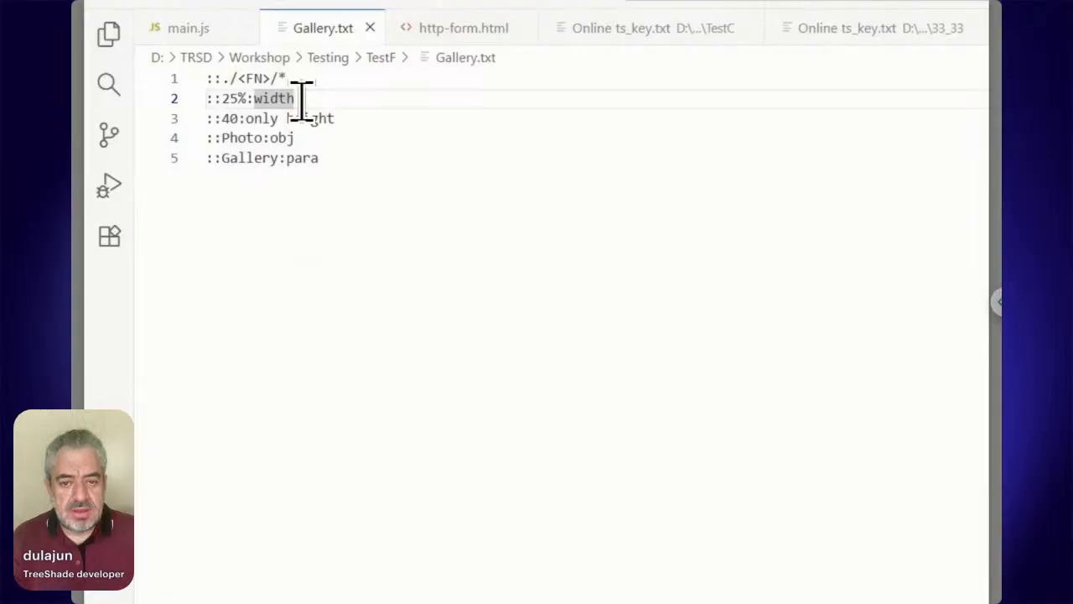
{"action": "left_click_drag", "start_coordinate": [299, 98], "coordinate": [192, 98]}
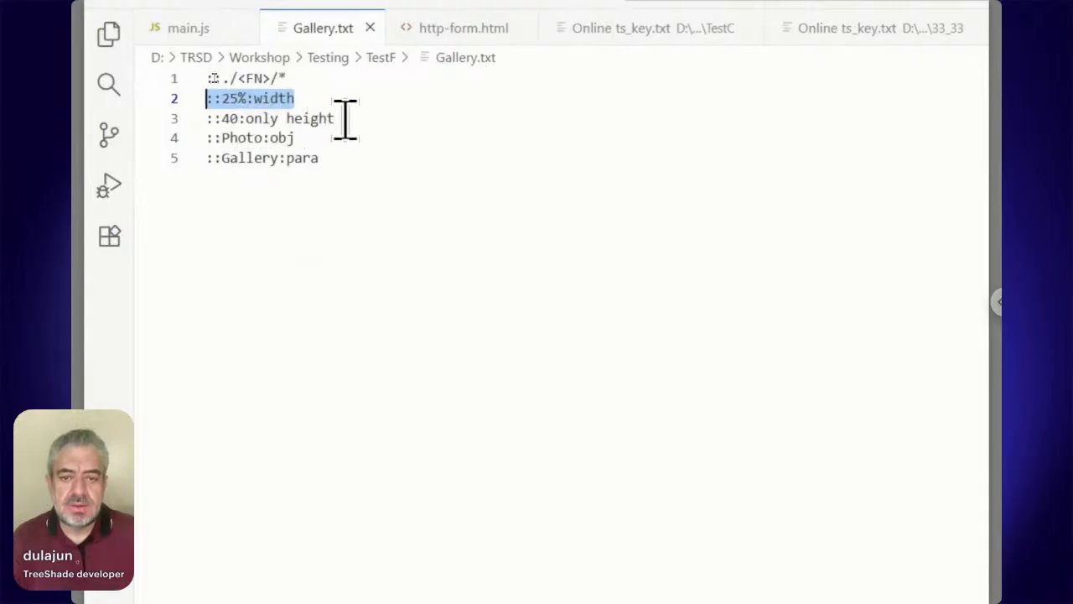
{"action": "left_click_drag", "start_coordinate": [346, 120], "coordinate": [204, 120]}
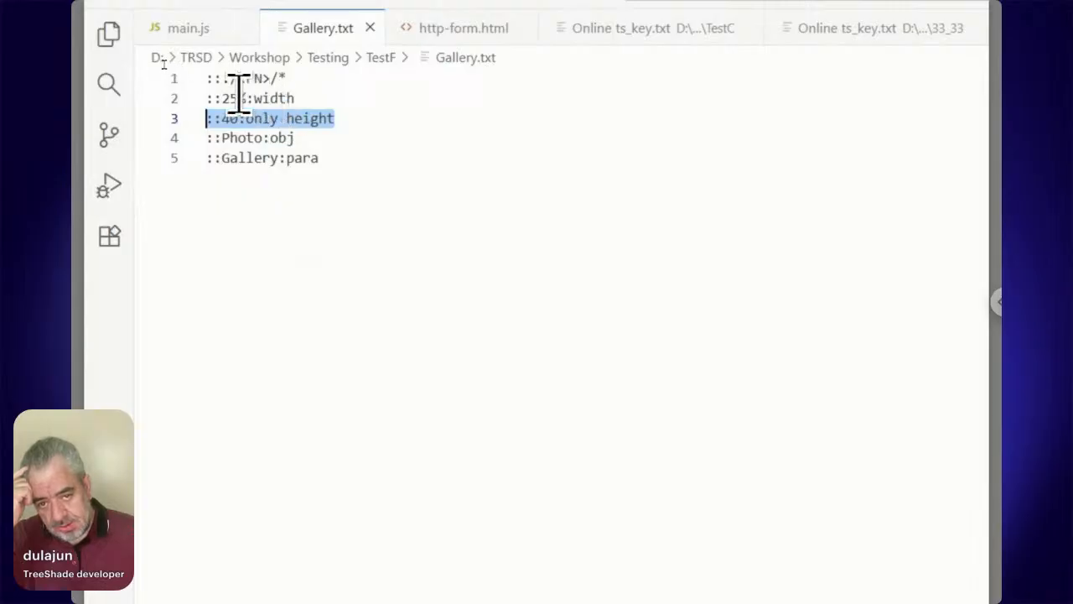
{"action": "left_click_drag", "start_coordinate": [244, 97], "coordinate": [220, 96]}
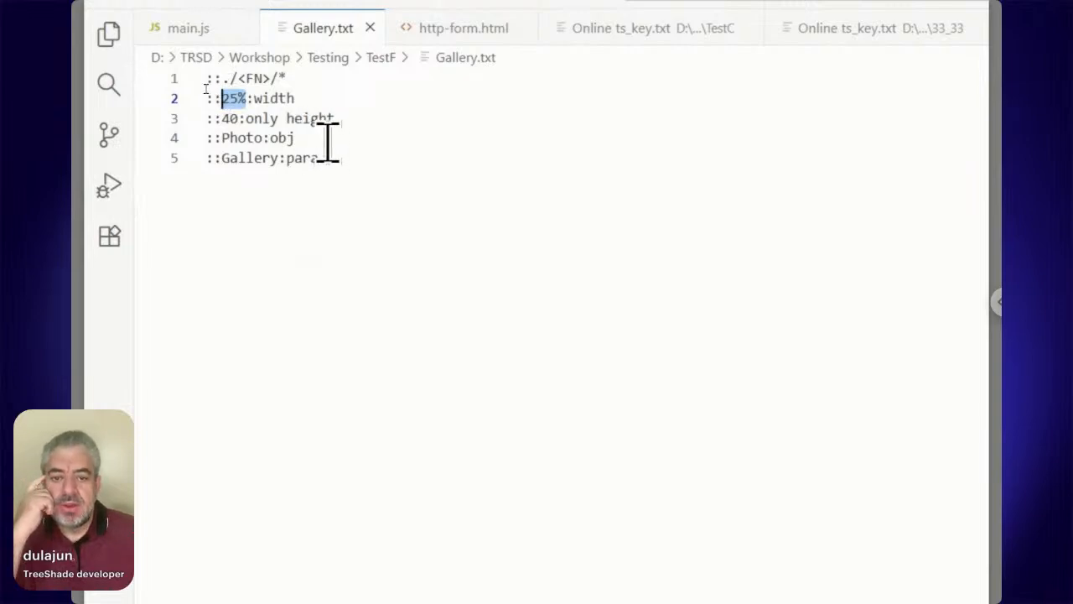
{"action": "left_click_drag", "start_coordinate": [318, 142], "coordinate": [198, 143]}
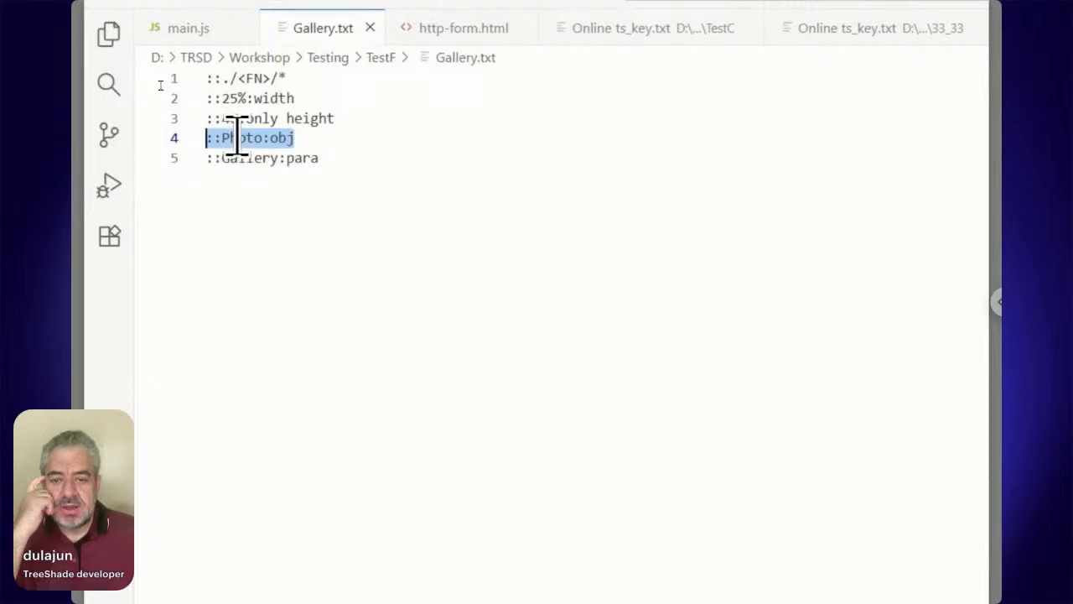
{"action": "double_click", "coordinate": [237, 138]}
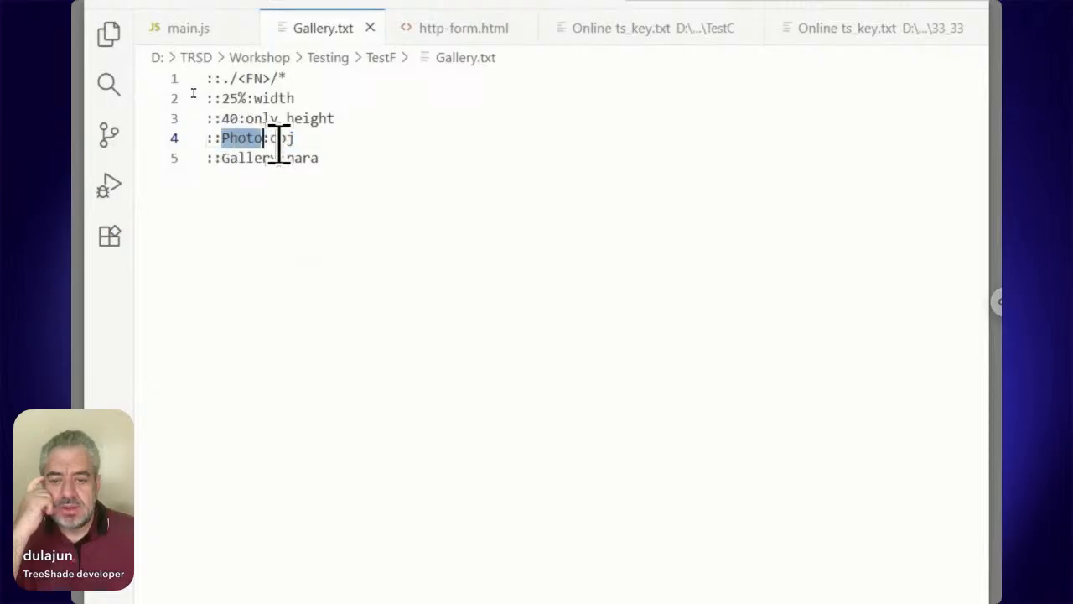
{"action": "double_click", "coordinate": [316, 158]}
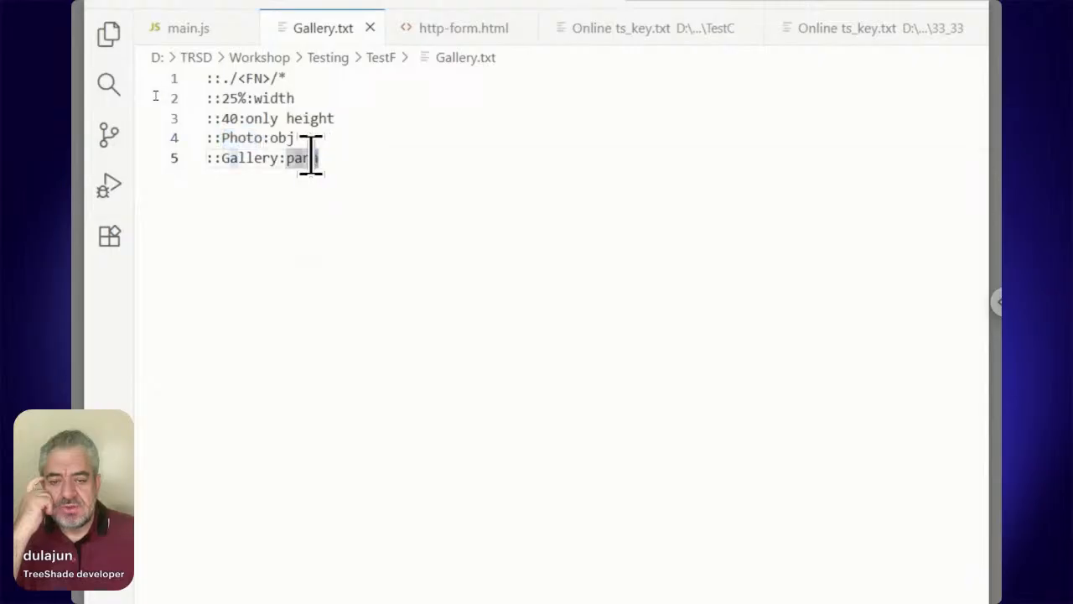
{"action": "left_click_drag", "start_coordinate": [316, 159], "coordinate": [188, 158]}
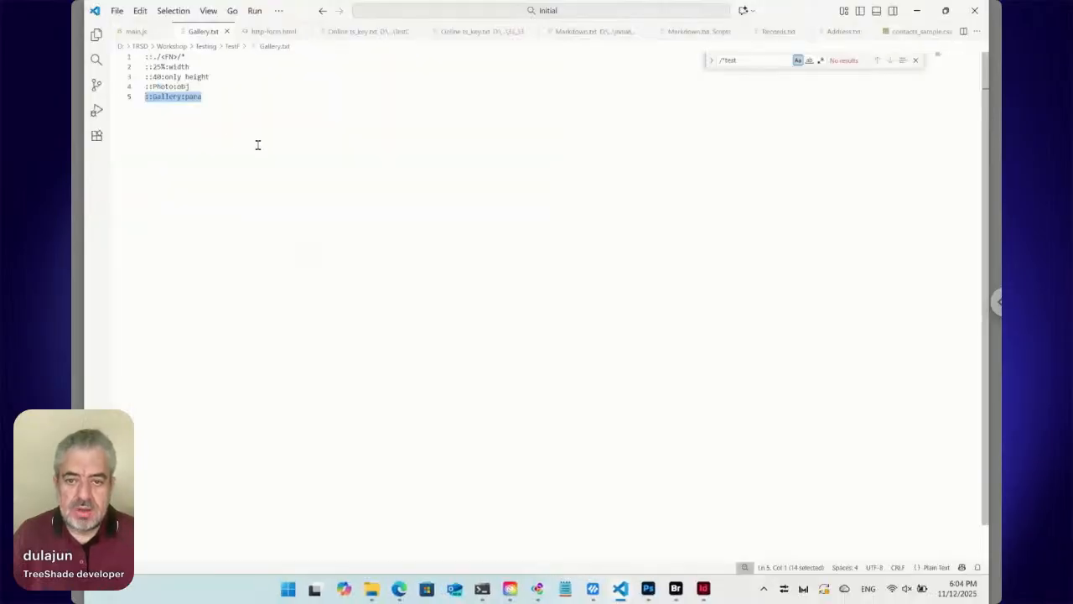
Step: Switch to InDesign, delete all gallery images from the page's text frame and return to normal screen mode
{"action": "left_click", "coordinate": [703, 588]}
{"action": "left_click", "coordinate": [308, 303]}
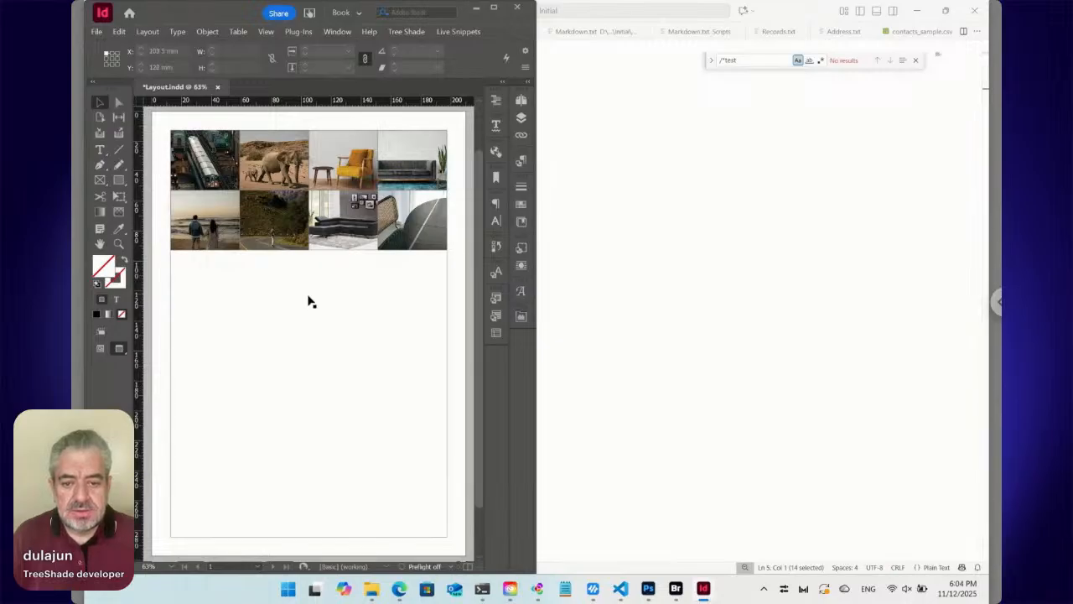
{"action": "double_click", "coordinate": [308, 303]}
{"action": "key", "text": "ctrl+a"}
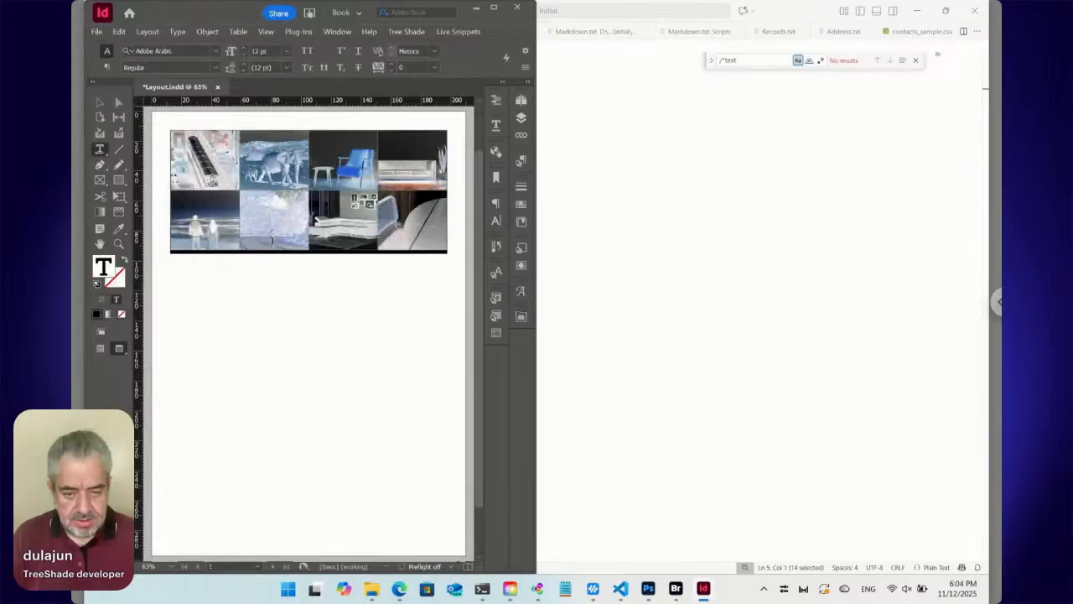
{"action": "key", "text": "Delete"}
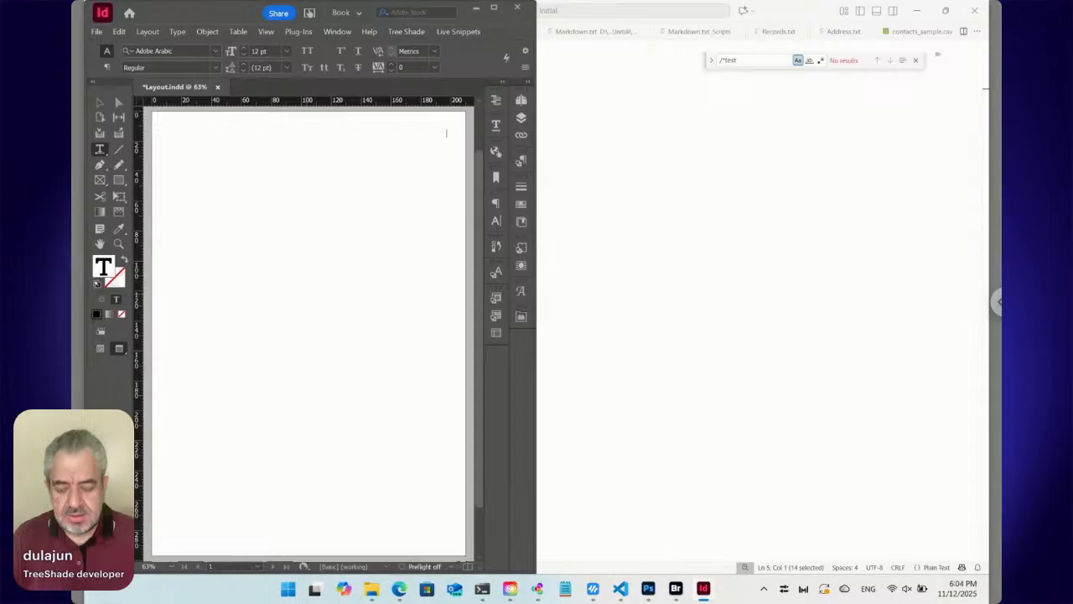
{"action": "key", "text": "w"}
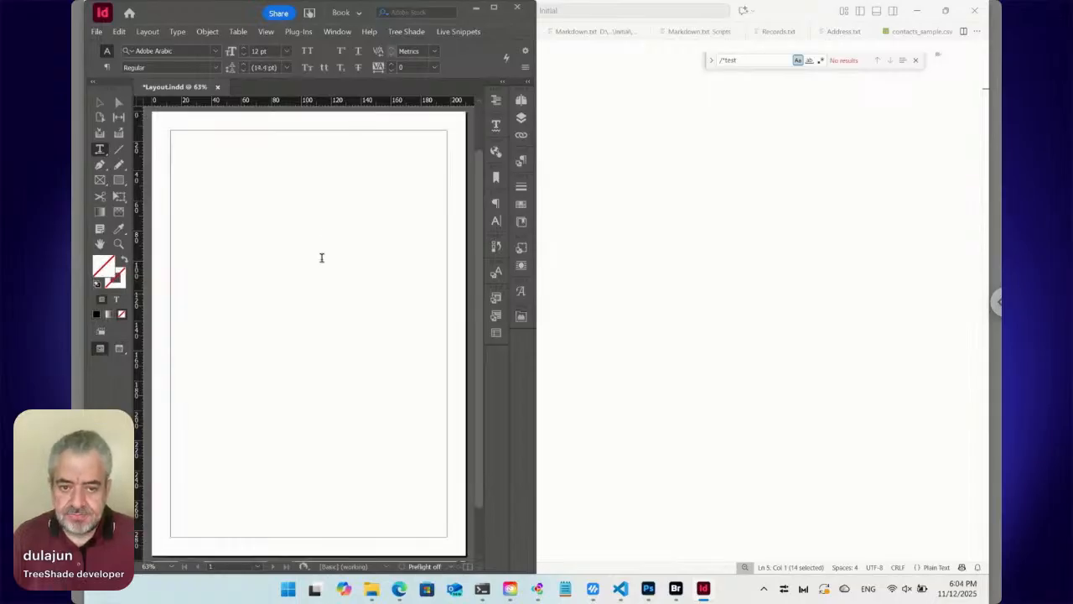
Step: Drop Gallery.txt from the TestF folder in Adobe Bridge into the empty text frame in InDesign
{"action": "left_click", "coordinate": [325, 187]}
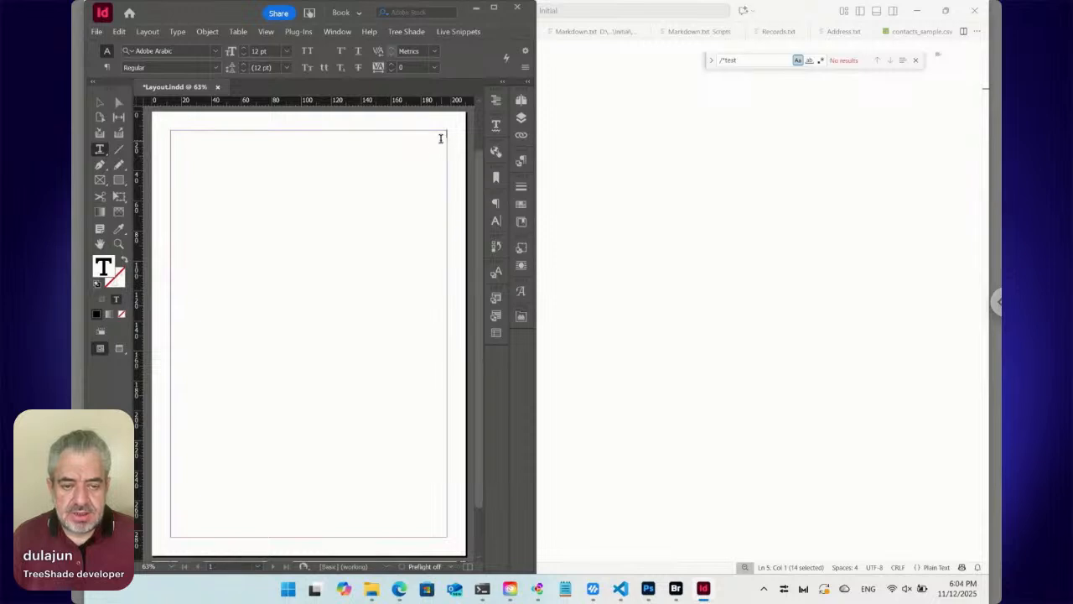
{"action": "left_click", "coordinate": [676, 587]}
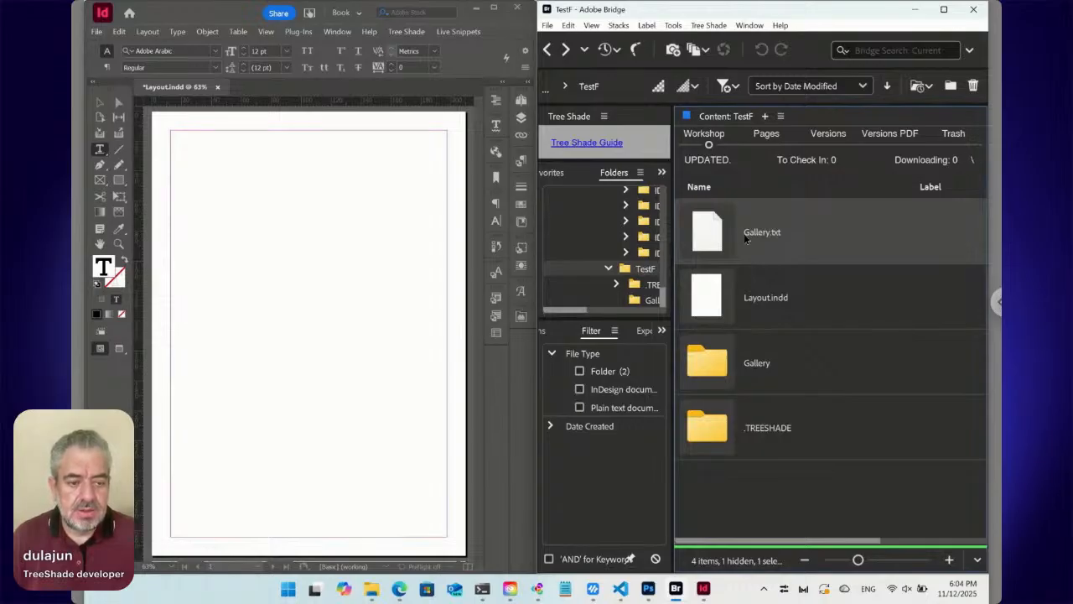
{"action": "left_click_drag", "start_coordinate": [701, 238], "coordinate": [330, 217]}
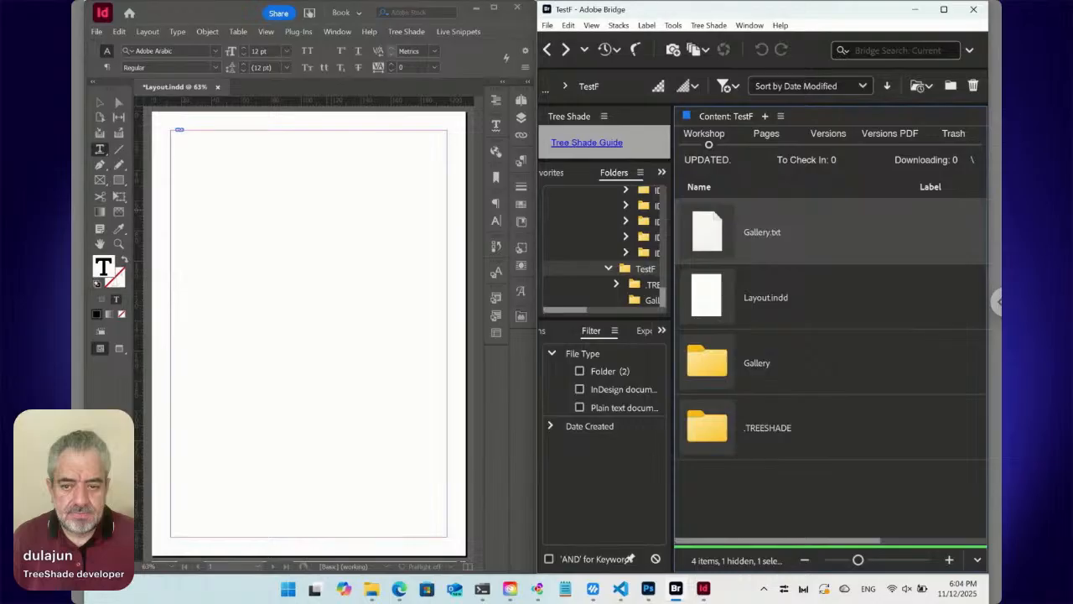
{"action": "left_click", "coordinate": [307, 182]}
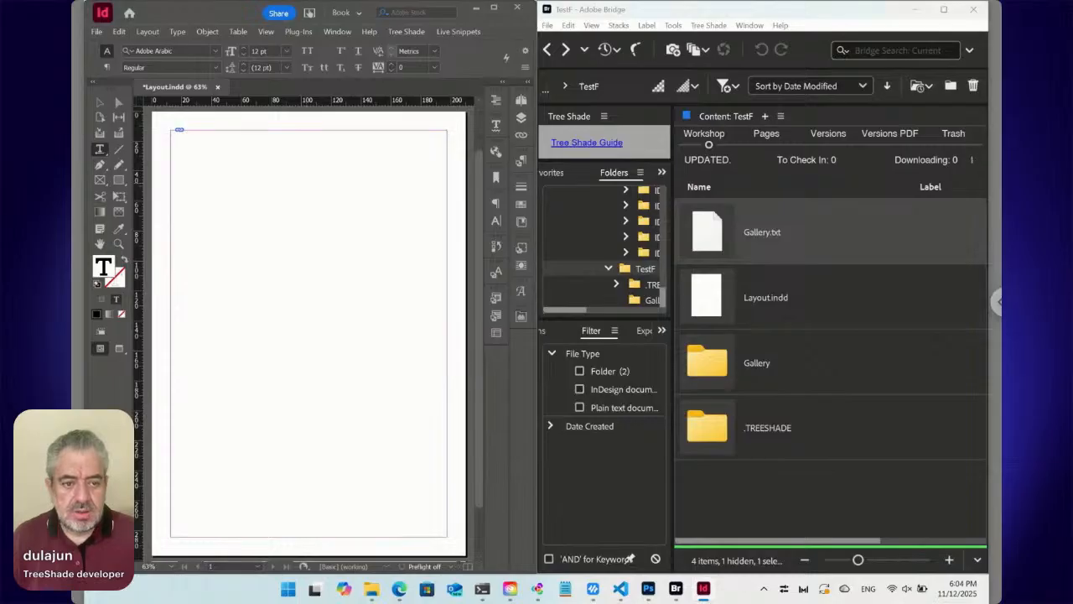
Step: Place Gallery.txt from Adobe Bridge in InDesign at the text cursor using the Place in InDesign command
{"action": "right_click", "coordinate": [705, 235]}
{"action": "mouse_move", "coordinate": [705, 233]}
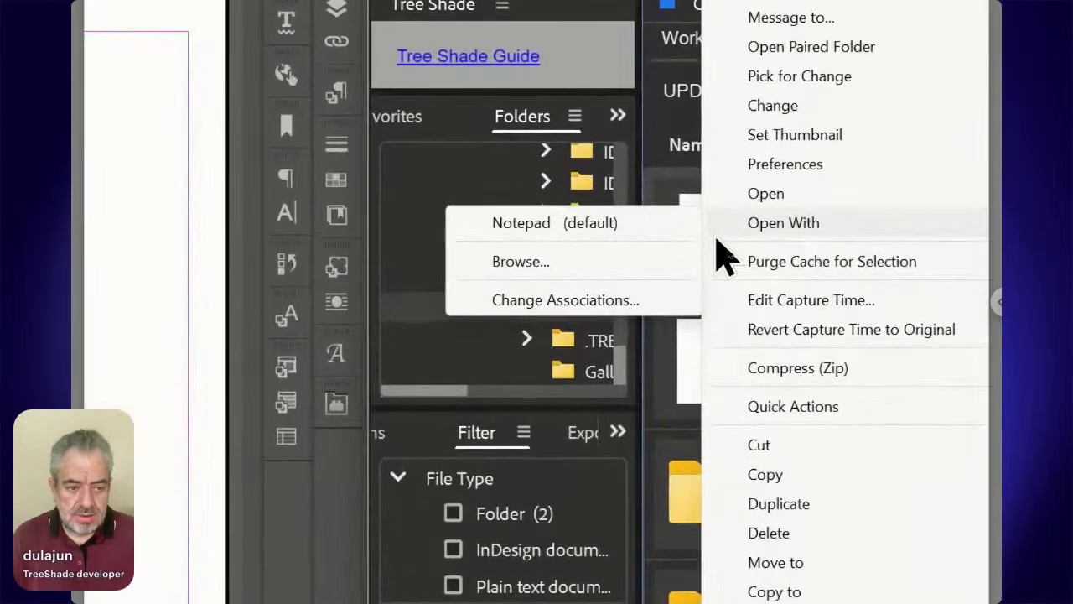
{"action": "mouse_move", "coordinate": [792, 549]}
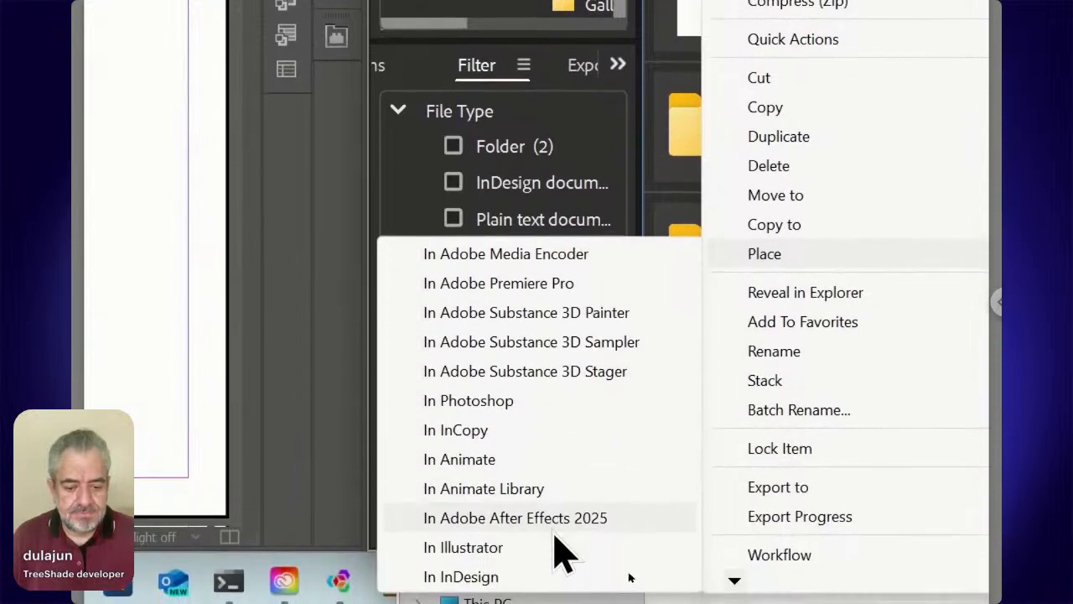
{"action": "left_click", "coordinate": [552, 567]}
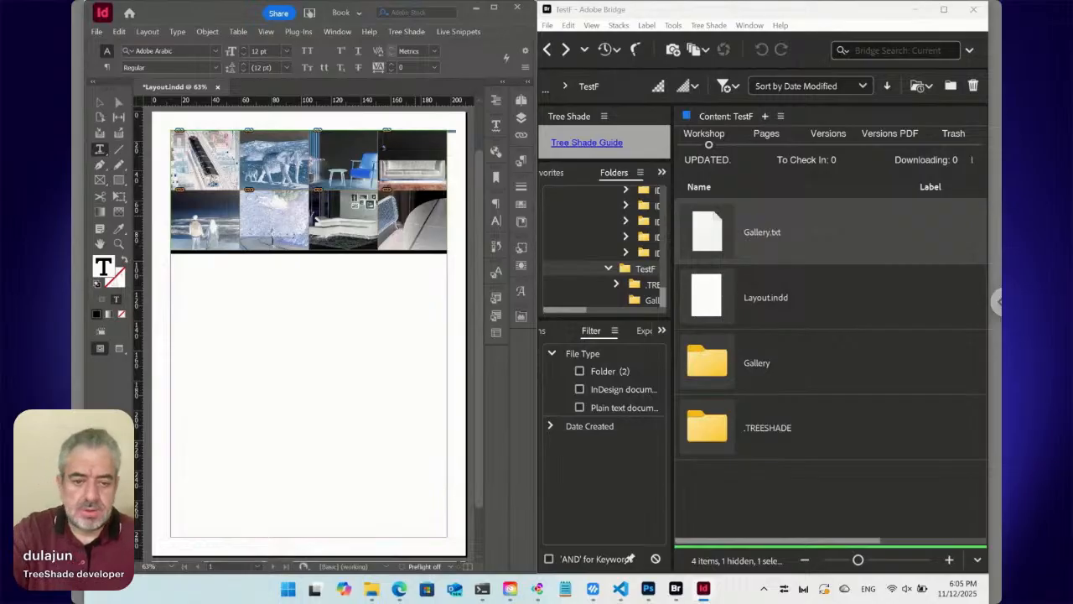
Step: Delete the whole placed gallery from the InDesign text frame
{"action": "left_click", "coordinate": [406, 261]}
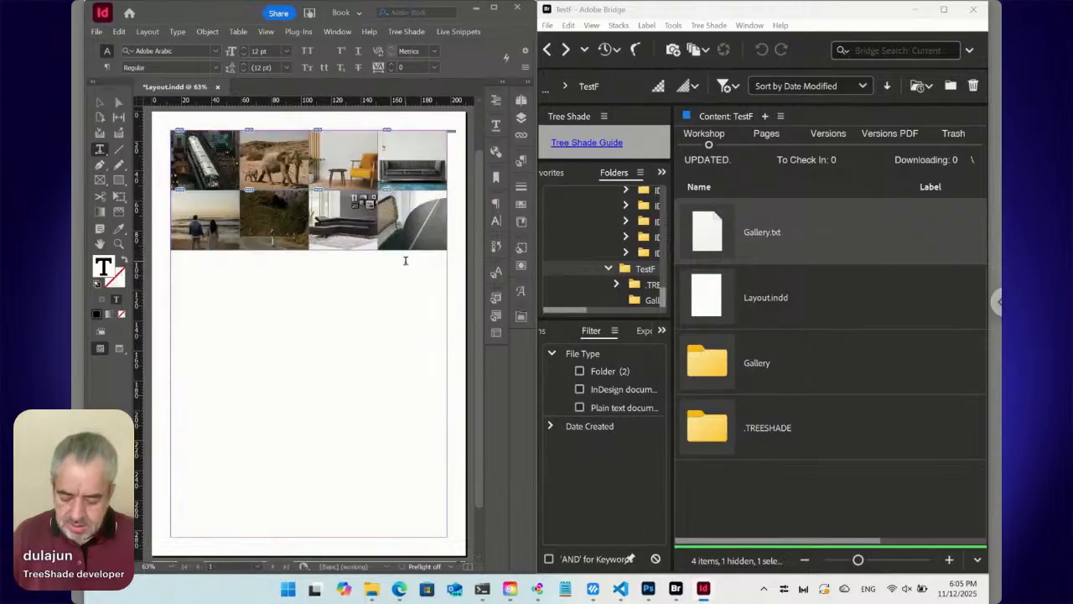
{"action": "key", "text": "ctrl+a"}
{"action": "key", "text": "Delete"}
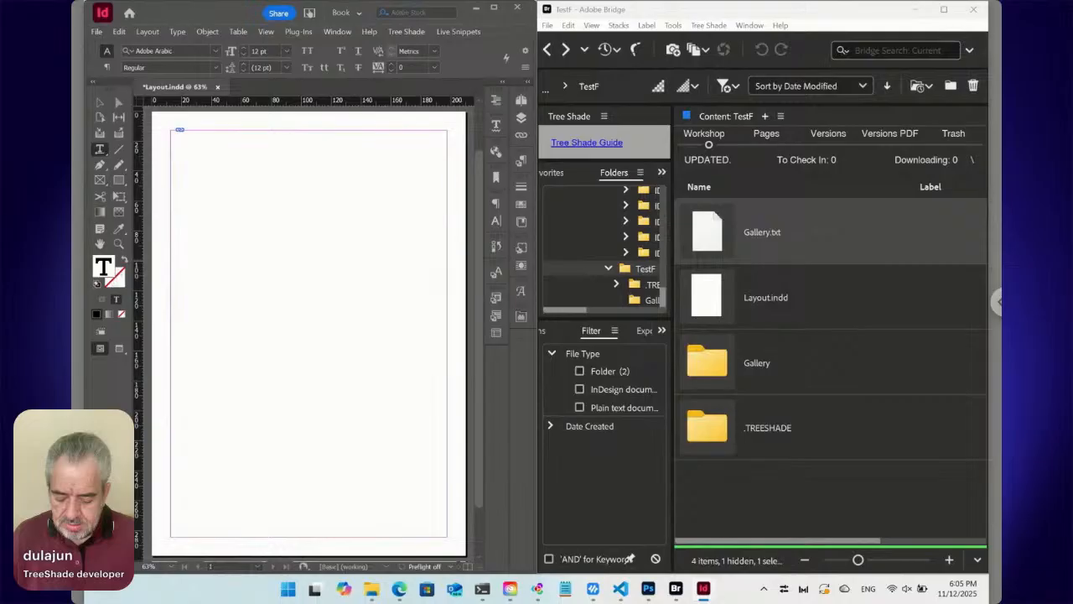
Step: Place Gallery.txt from the Workshop > Testing > TestF folder into the empty text frame using InDesign's own Place command
{"action": "left_click", "coordinate": [96, 32]}
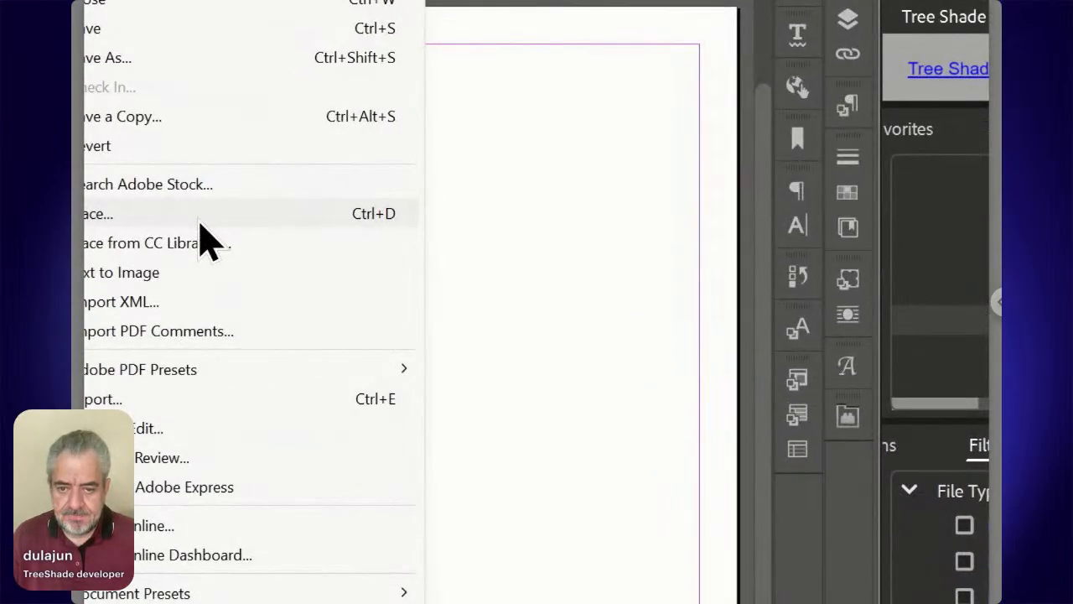
{"action": "left_click", "coordinate": [96, 215]}
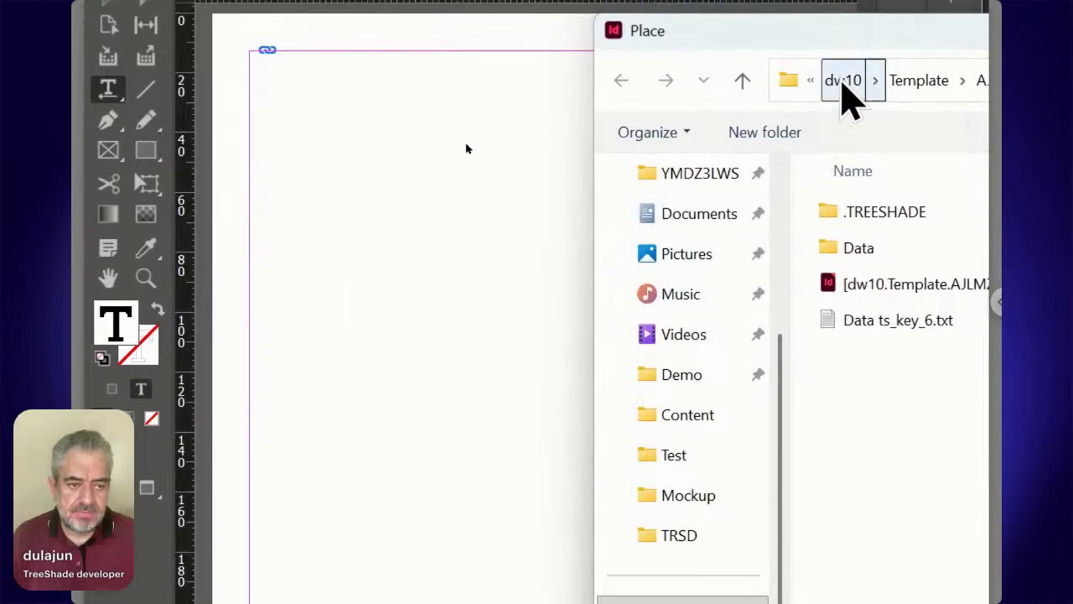
{"action": "left_click", "coordinate": [843, 81]}
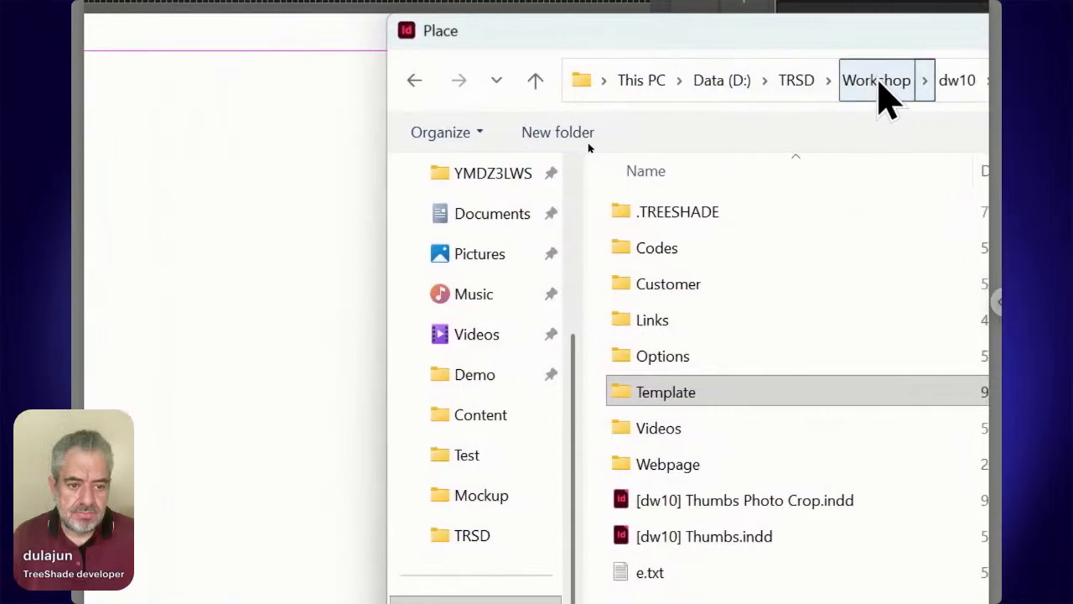
{"action": "left_click", "coordinate": [879, 82]}
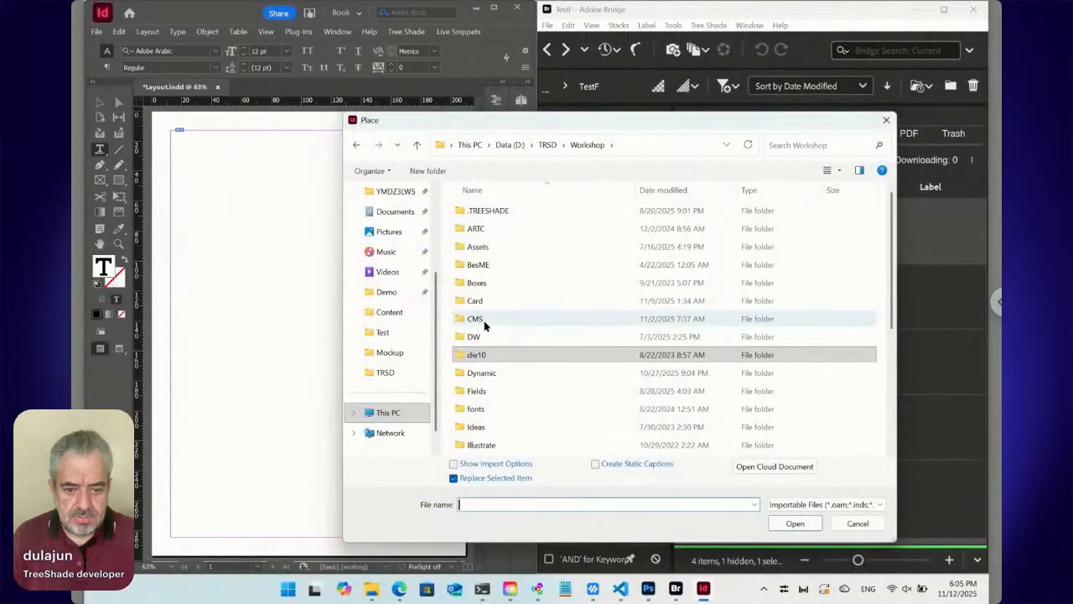
{"action": "left_click", "coordinate": [507, 321]}
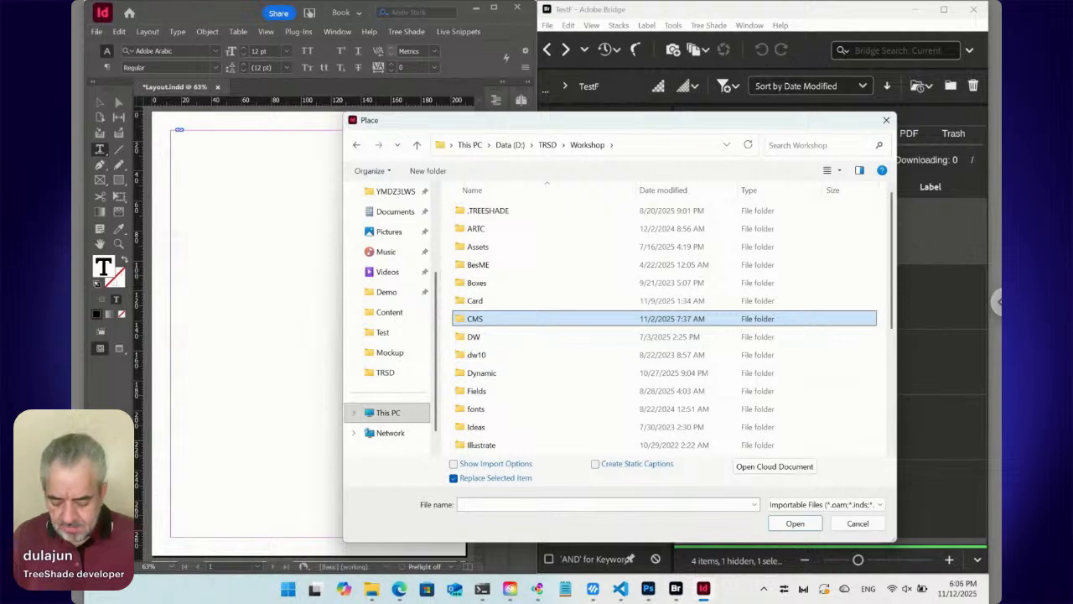
{"action": "type", "text": "te"}
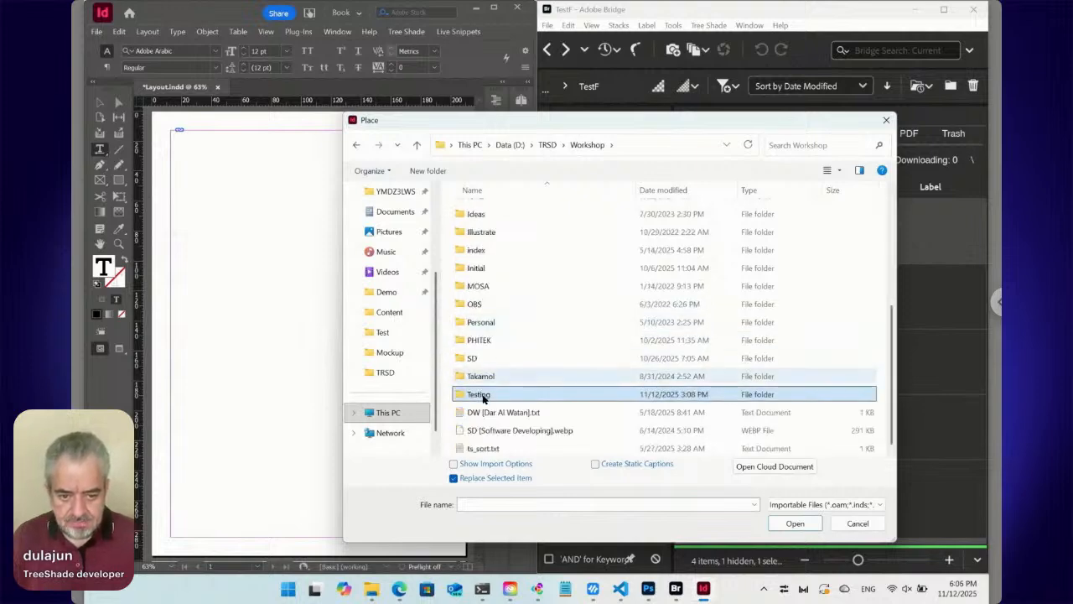
{"action": "double_click", "coordinate": [480, 396]}
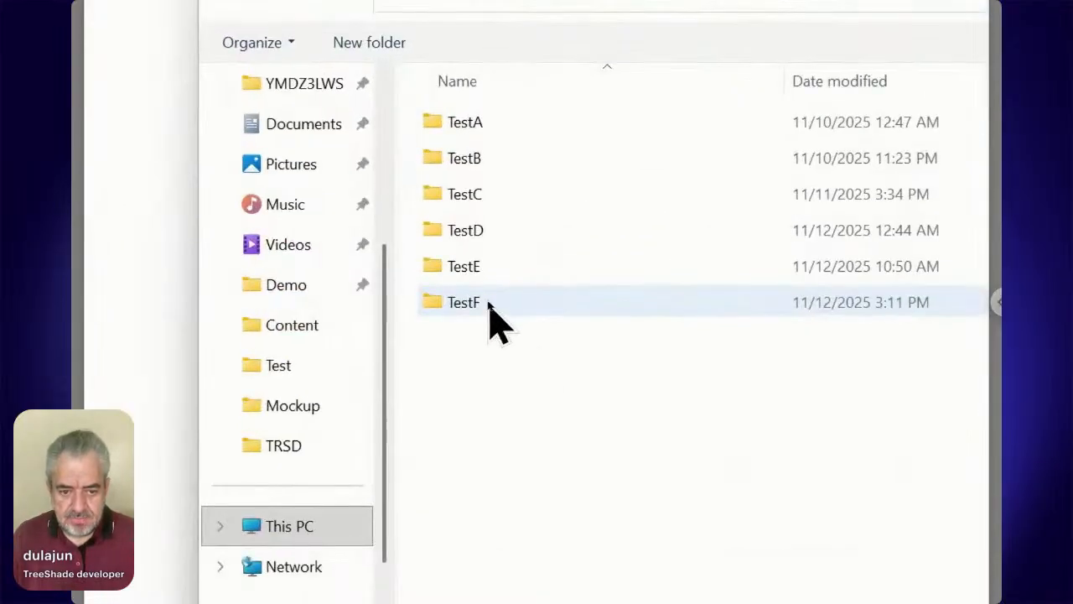
{"action": "double_click", "coordinate": [487, 303]}
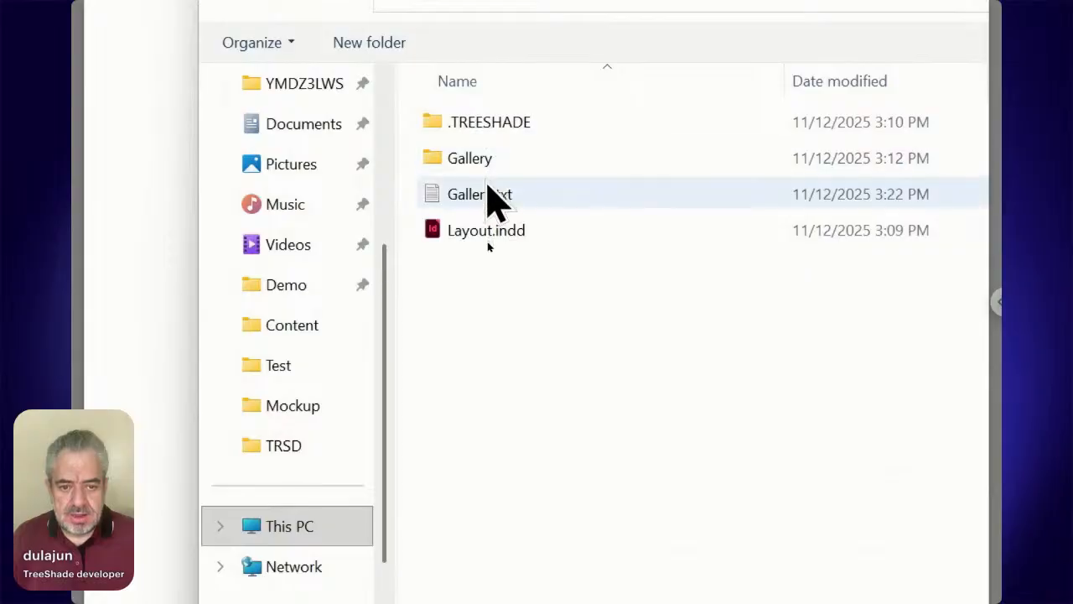
{"action": "left_click", "coordinate": [492, 193]}
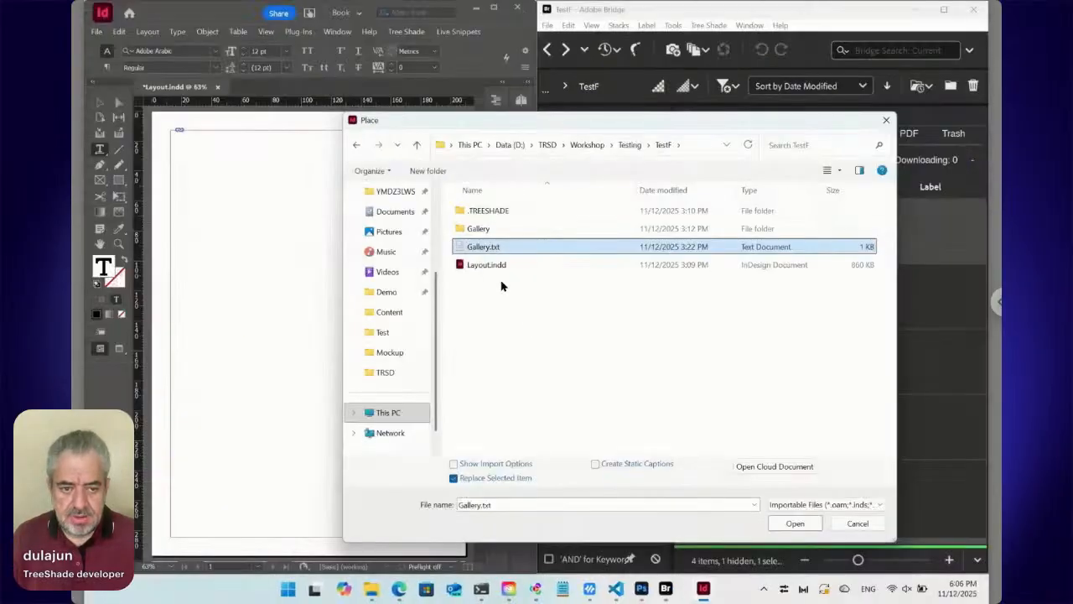
{"action": "left_click", "coordinate": [777, 522]}
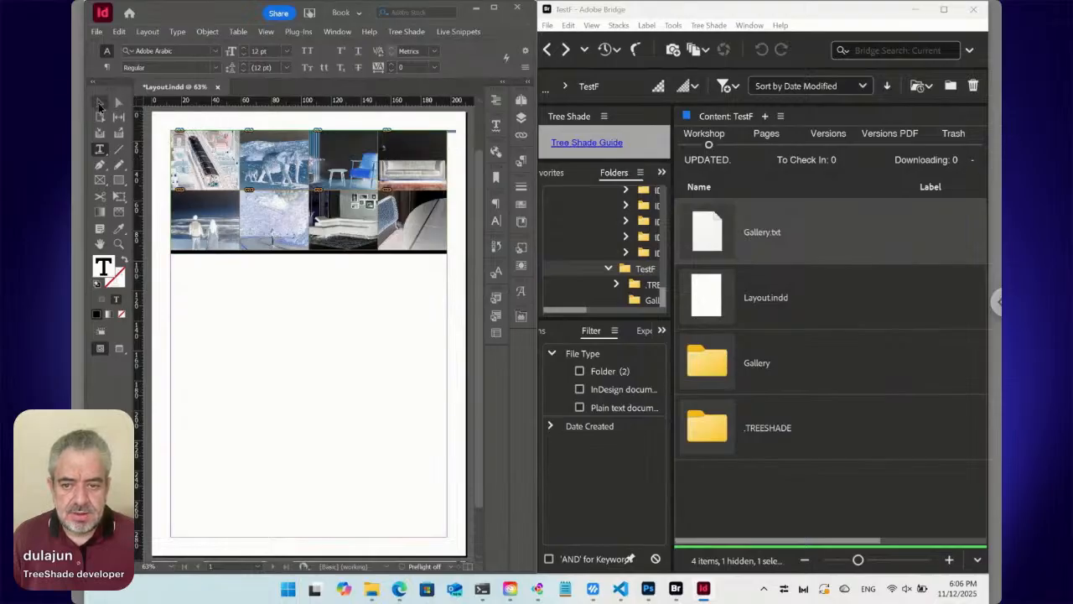
Step: Examine the small Gallery marker beside the upper-right corner of the gallery's text frame, then return to the full-page view
{"action": "left_click", "coordinate": [99, 106]}
{"action": "left_click", "coordinate": [119, 244]}
{"action": "left_click_drag", "start_coordinate": [403, 120], "coordinate": [463, 196]}
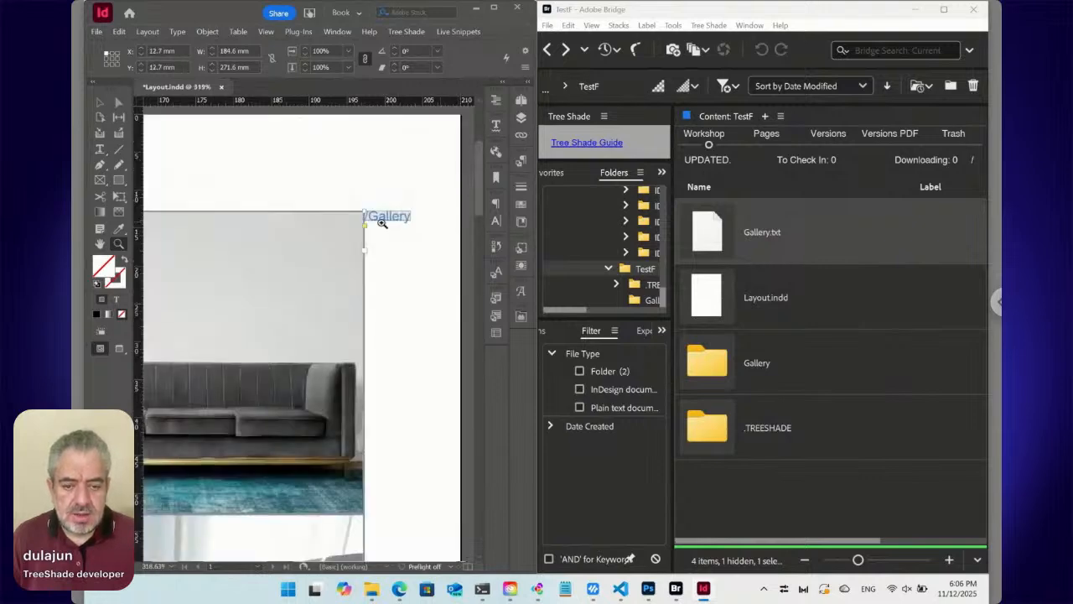
{"action": "left_click", "coordinate": [102, 103]}
{"action": "left_click", "coordinate": [375, 220]}
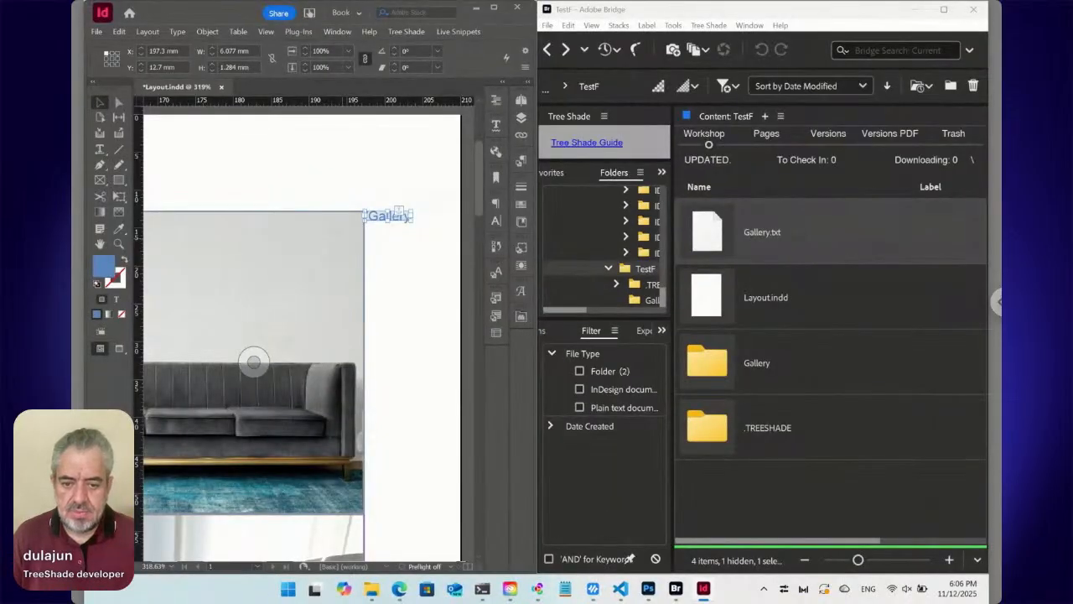
{"action": "left_click", "coordinate": [384, 277]}
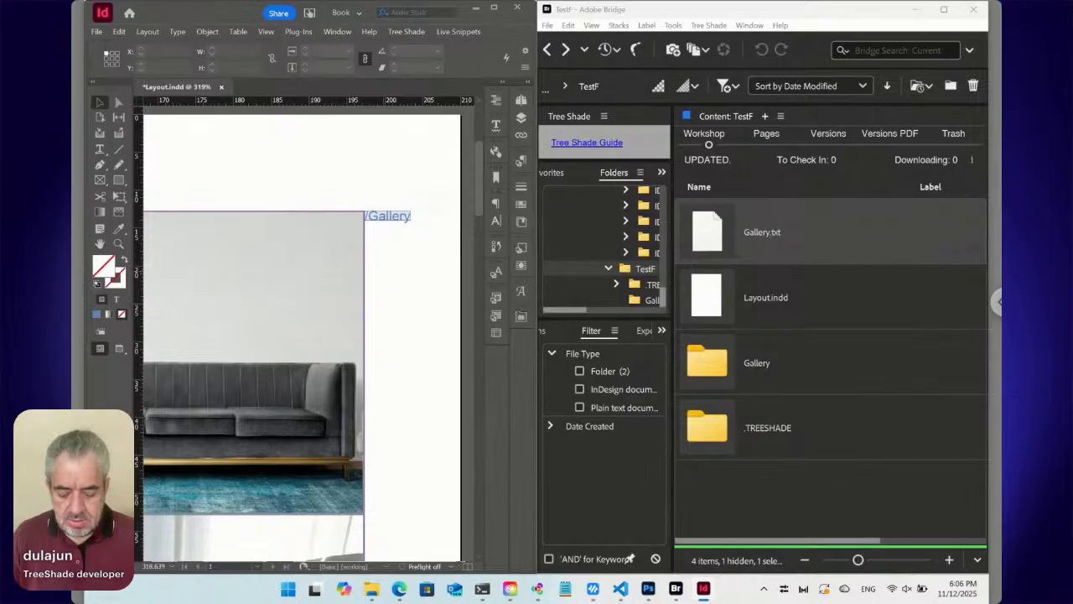
{"action": "key", "text": "ctrl+0"}
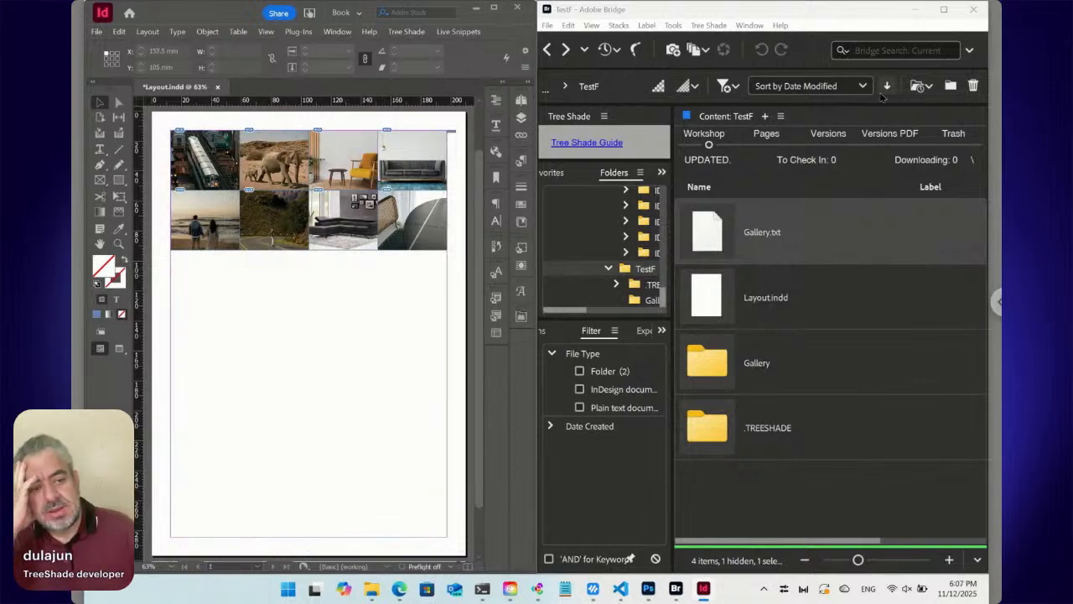
Step: Enlarge the gallery's text frame from the margins to the page edges, to 210 × 297 mm
{"action": "left_click", "coordinate": [832, 16]}
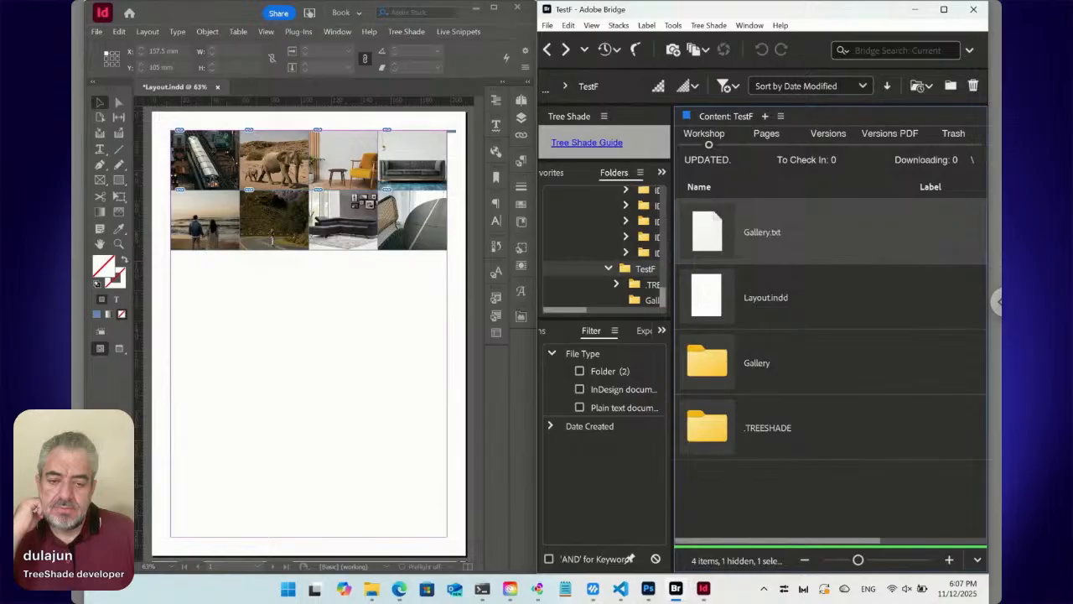
{"action": "left_click", "coordinate": [299, 342]}
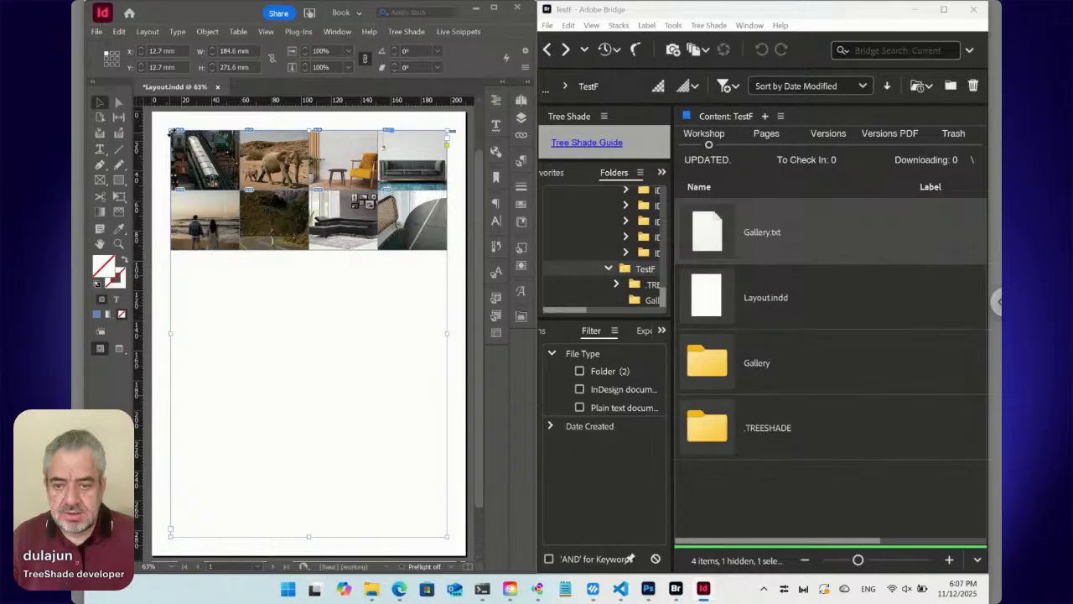
{"action": "left_click_drag", "start_coordinate": [170, 132], "coordinate": [152, 111]}
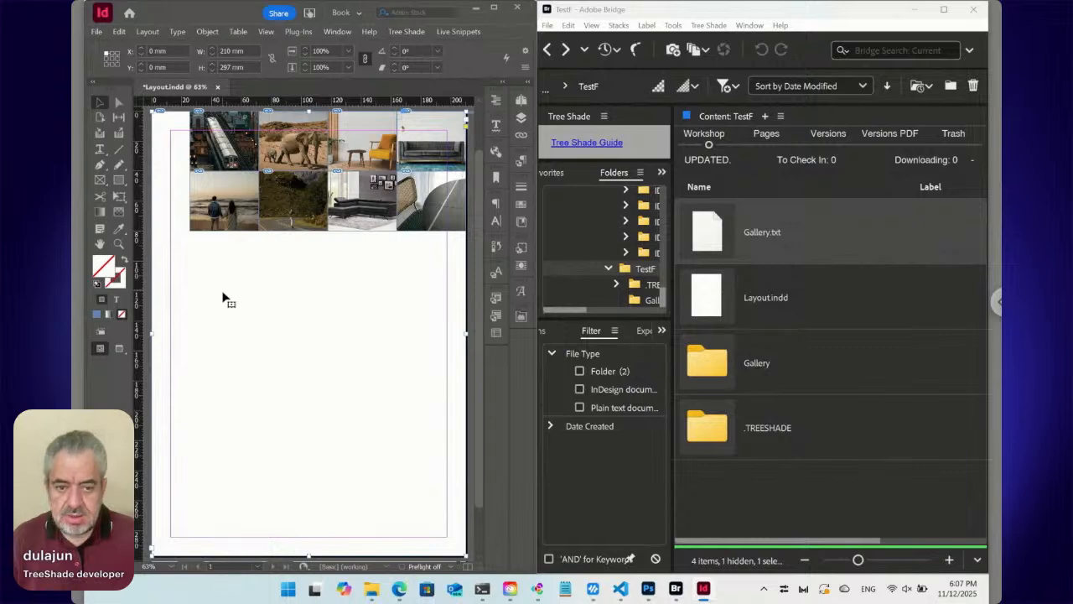
Step: Set the gallery text frame's inset spacing to 13 mm on all four sides, with the preview enabled
{"action": "key", "text": "ctrl+b"}
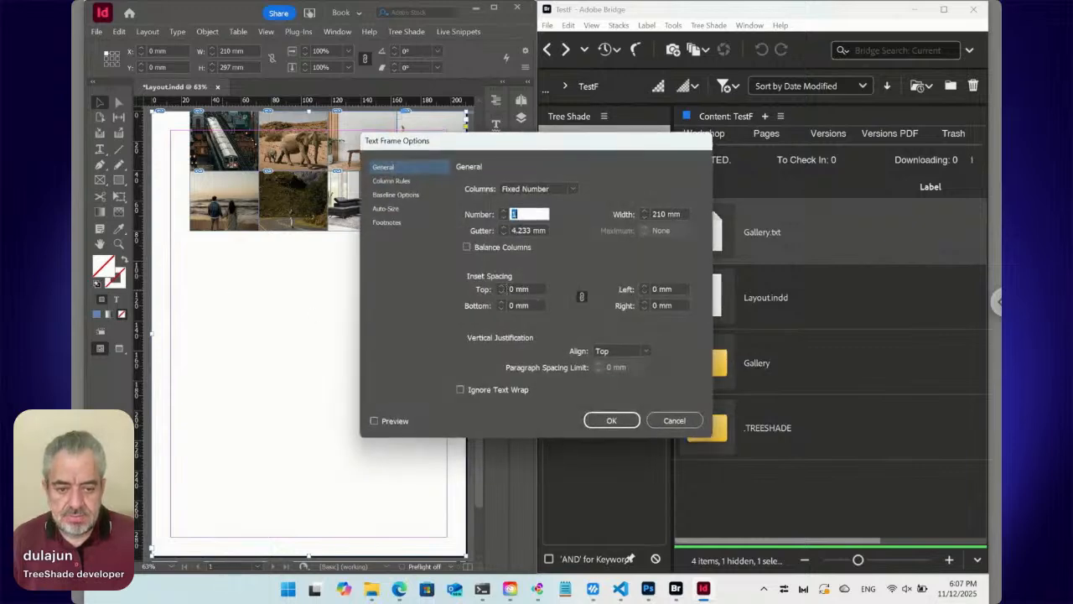
{"action": "left_click", "coordinate": [502, 286]}
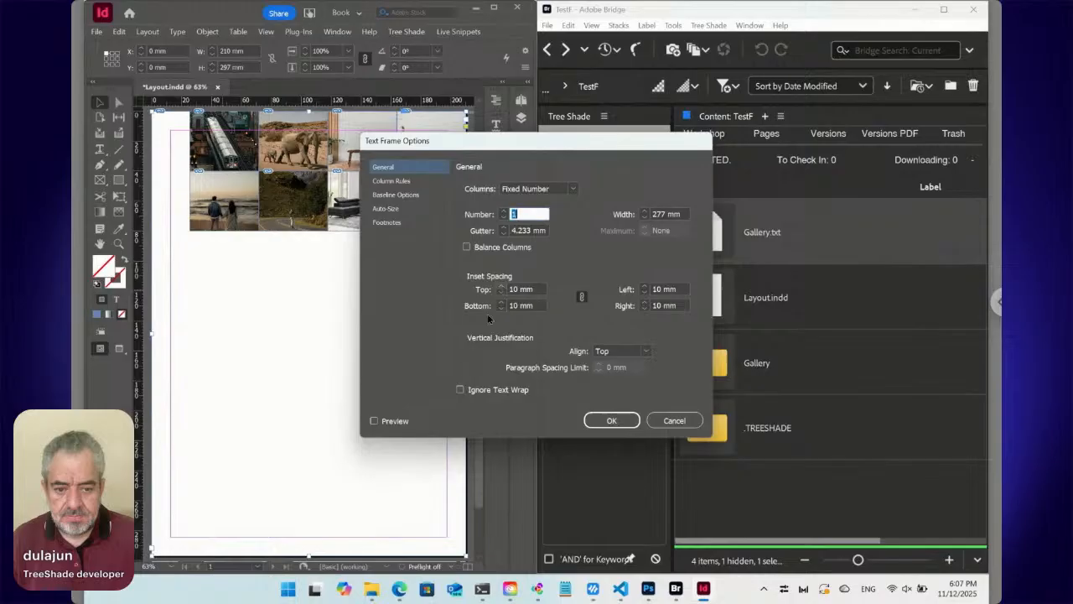
{"action": "left_click", "coordinate": [401, 424]}
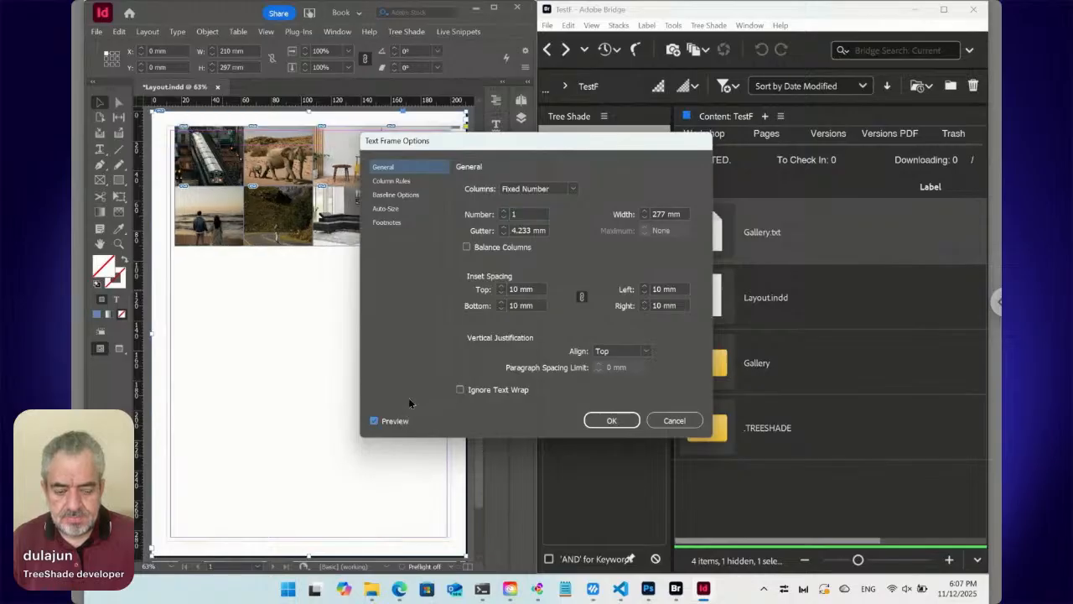
{"action": "left_click", "coordinate": [503, 287]}
{"action": "left_click", "coordinate": [503, 287]}
{"action": "left_click", "coordinate": [504, 287]}
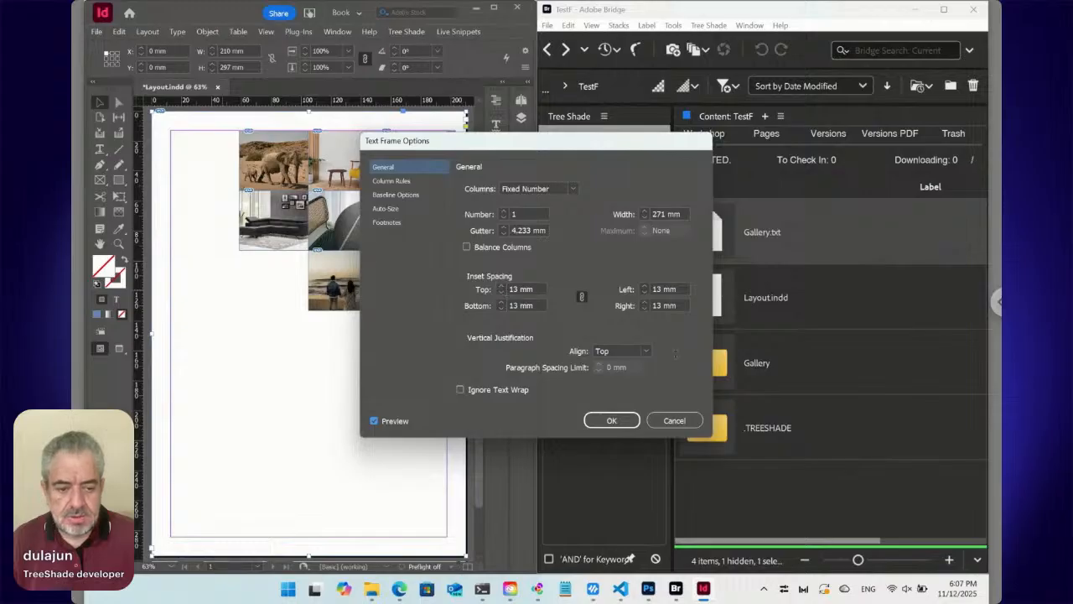
{"action": "left_click", "coordinate": [631, 423]}
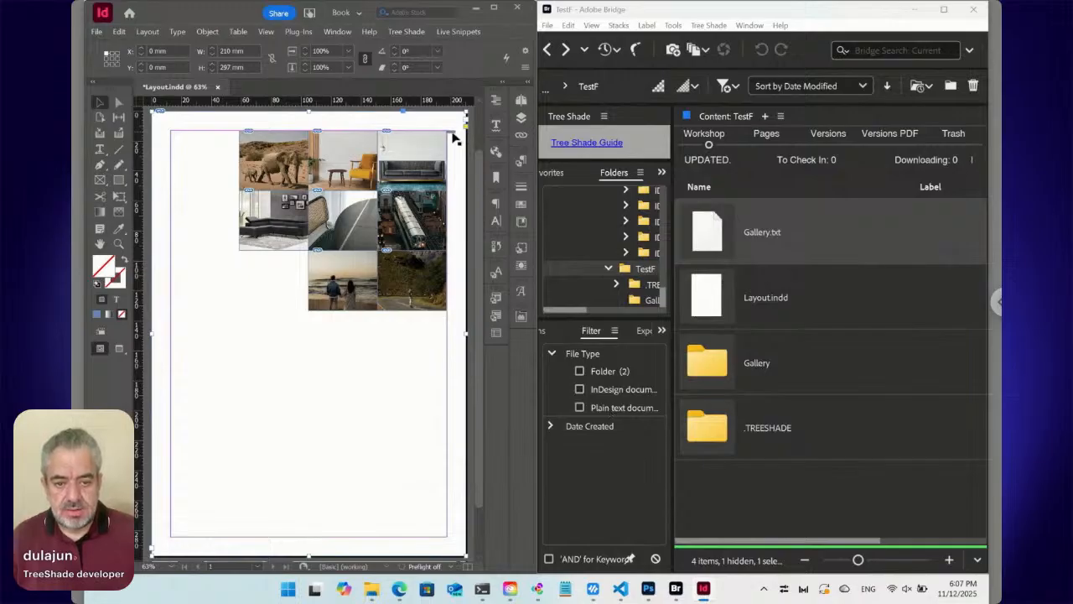
Step: Inspect the Dynamic Content formula of the Gallery marker at the frame's upper-right corner, leaving it unedited
{"action": "left_click", "coordinate": [453, 136]}
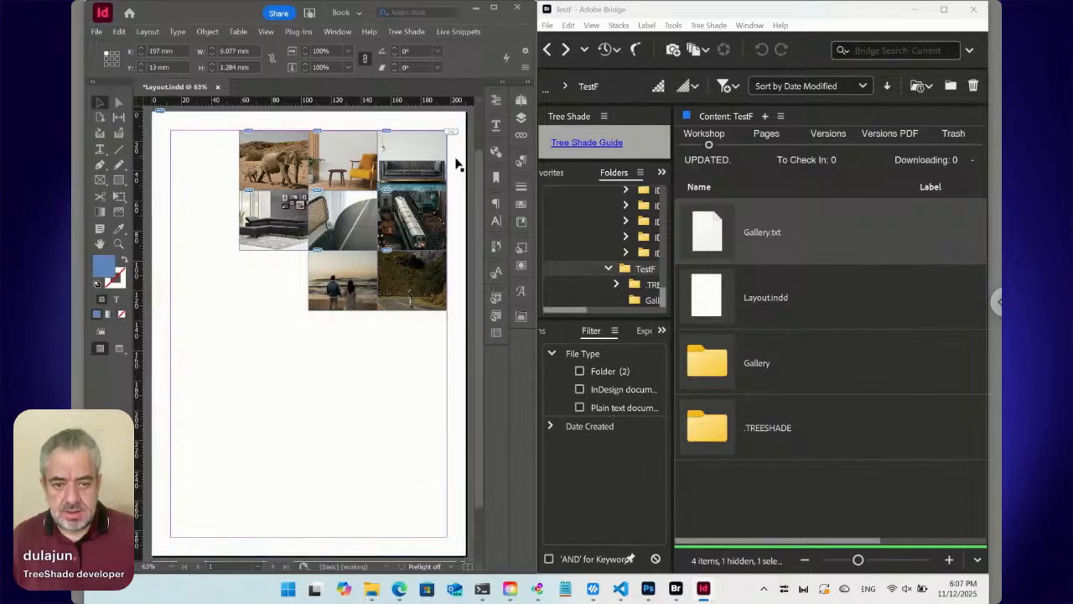
{"action": "left_click", "coordinate": [469, 35]}
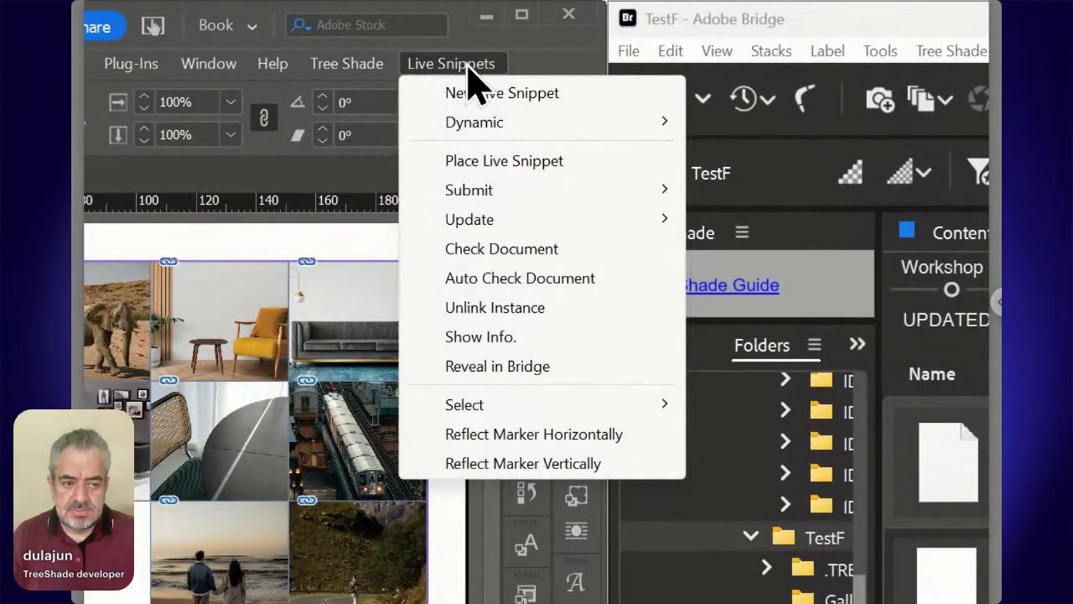
{"action": "mouse_move", "coordinate": [485, 131]}
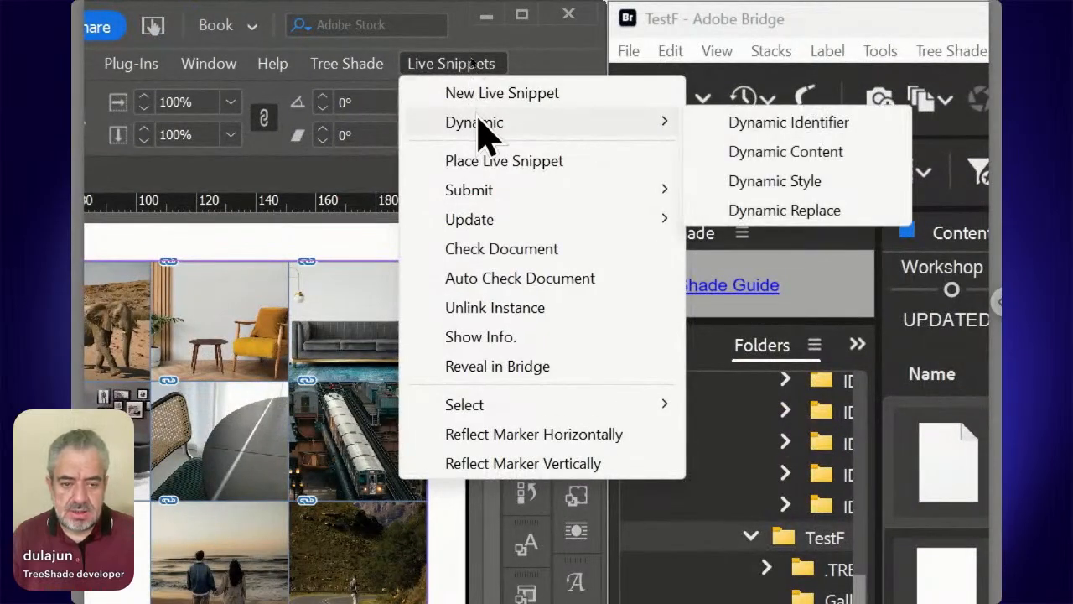
{"action": "left_click", "coordinate": [731, 159]}
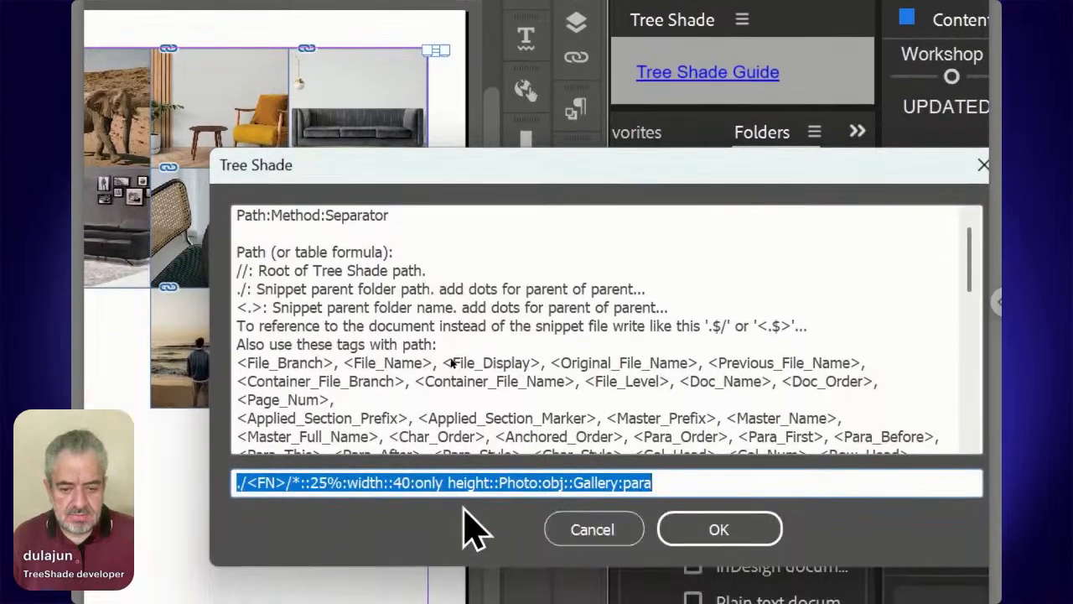
{"action": "left_click", "coordinate": [564, 528]}
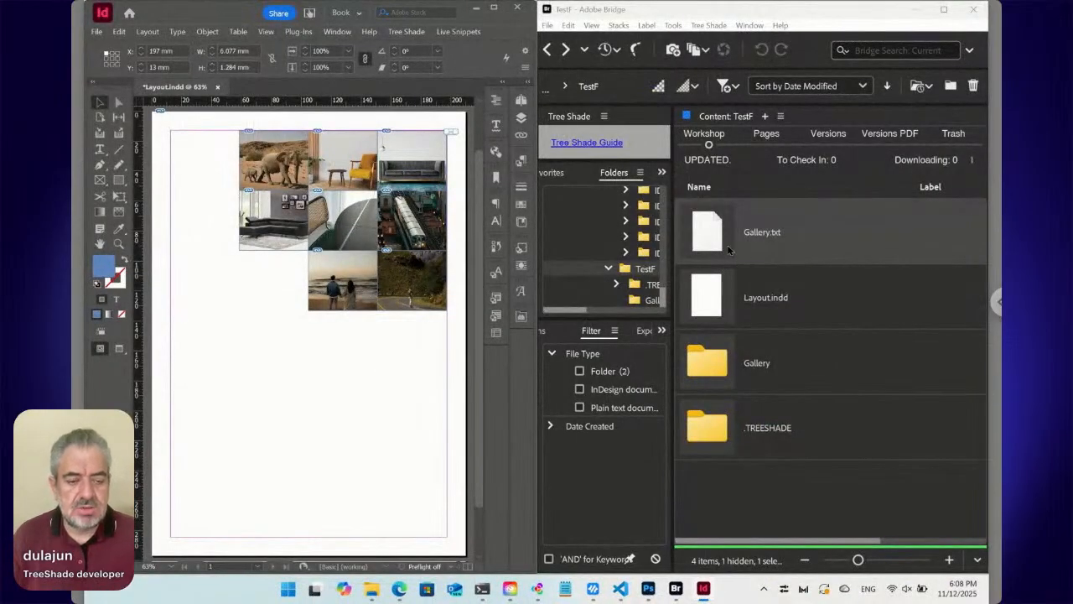
Step: Switch to VS Code and add the line "::fit:page height" below "::Gallery:para" in Gallery.txt
{"action": "left_click", "coordinate": [621, 593]}
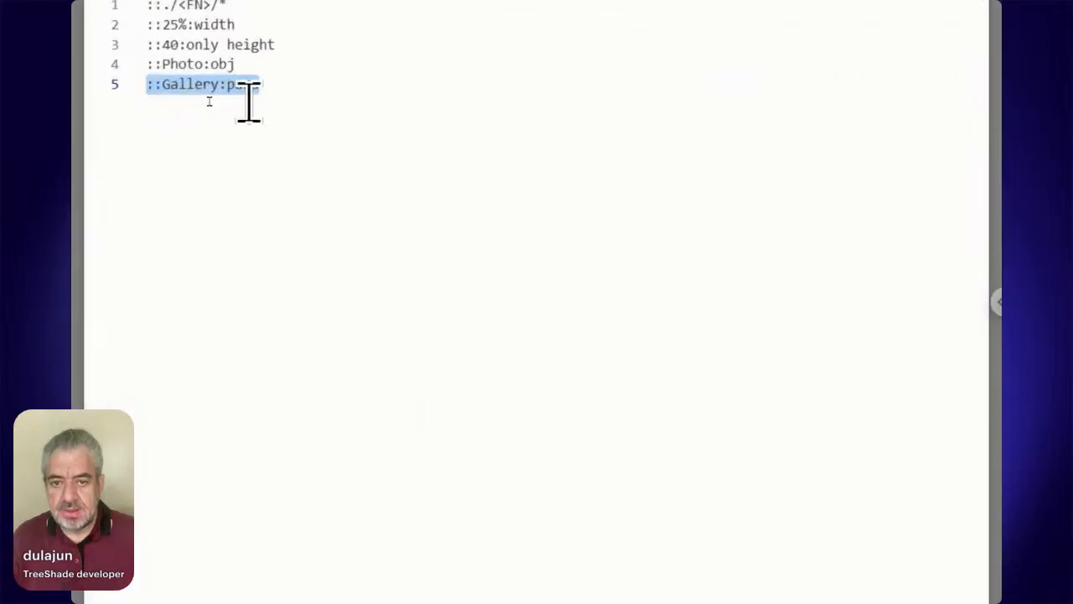
{"action": "left_click", "coordinate": [275, 93]}
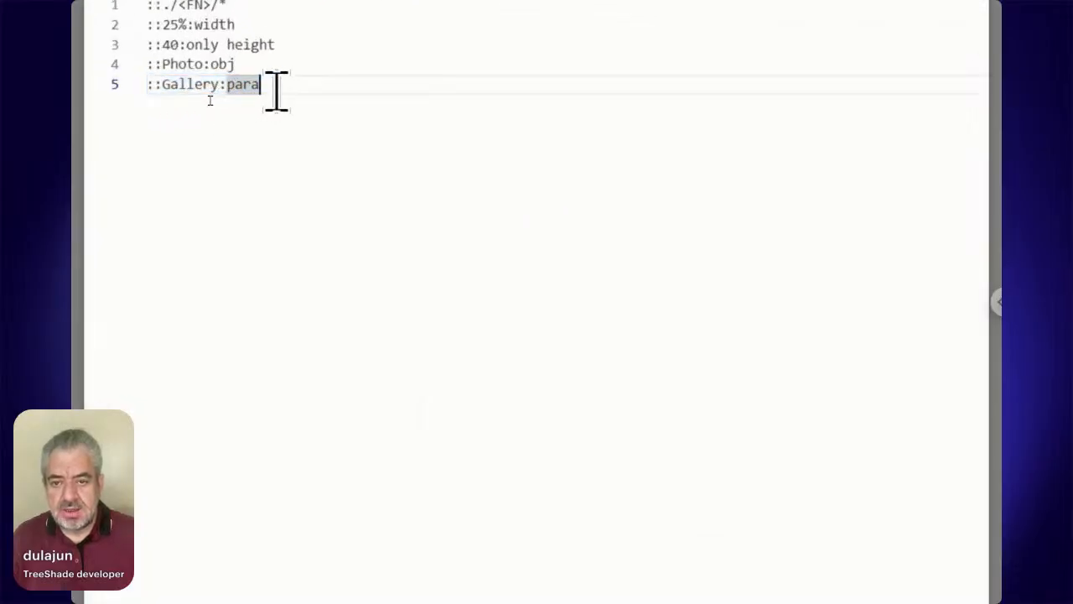
{"action": "key", "text": "Return"}
{"action": "type", "text": "::"}
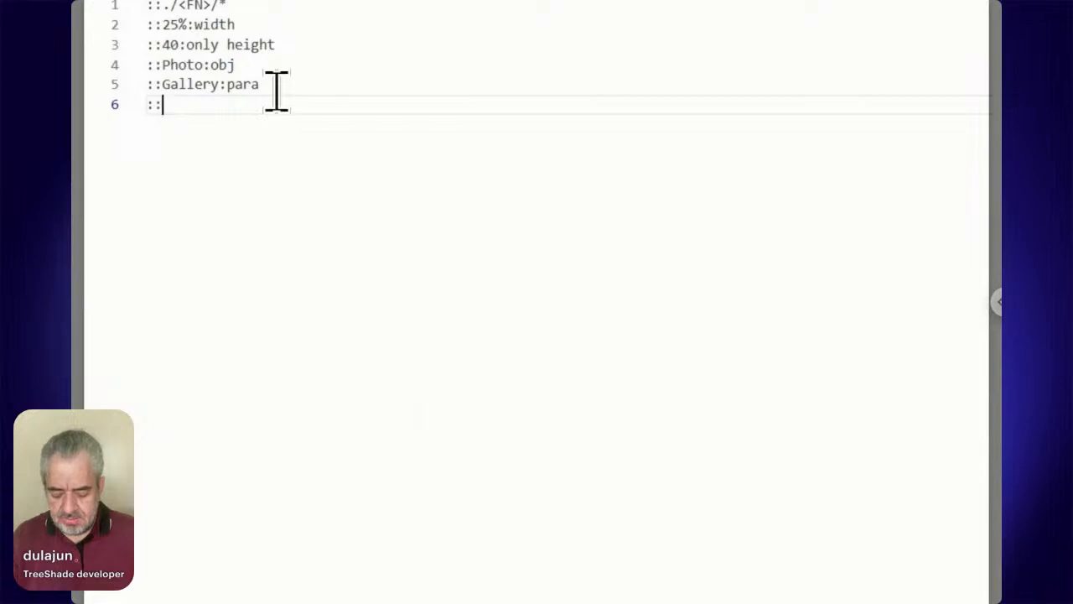
{"action": "type", "text": "fit"}
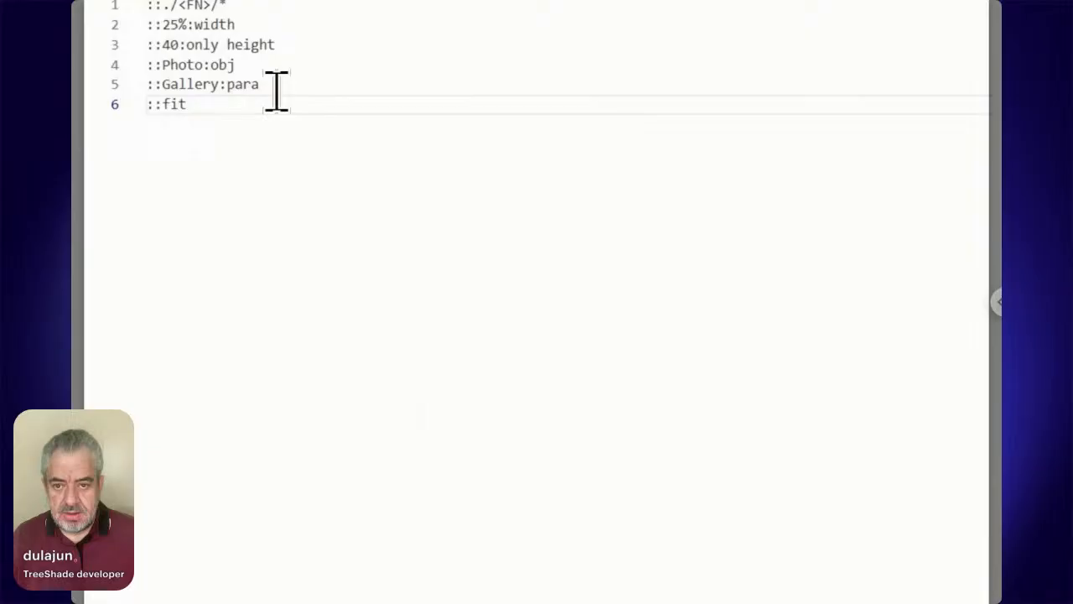
{"action": "type", "text": ":"}
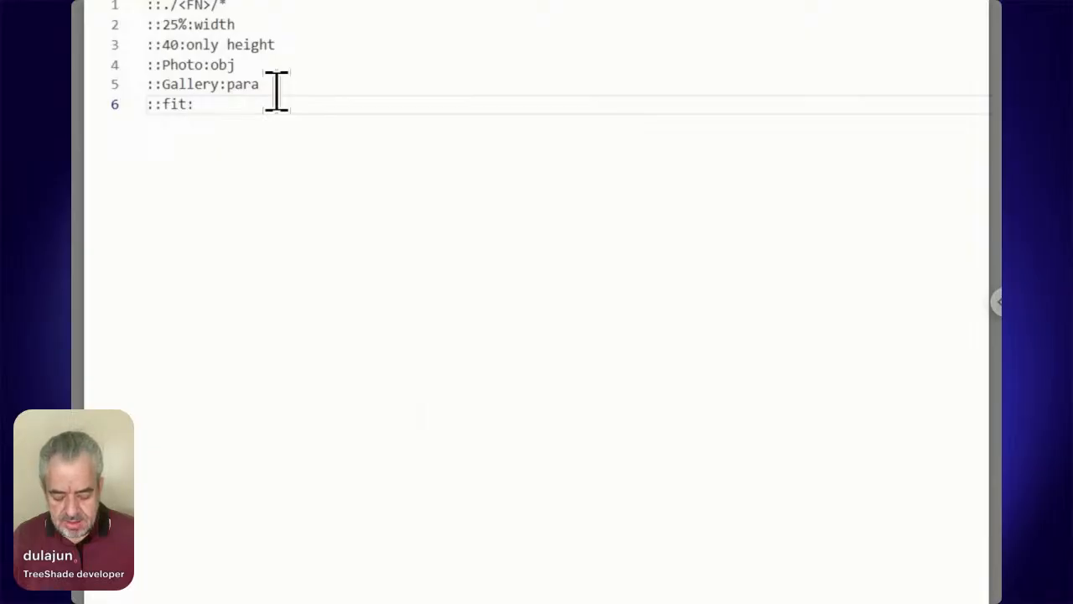
{"action": "type", "text": "page"}
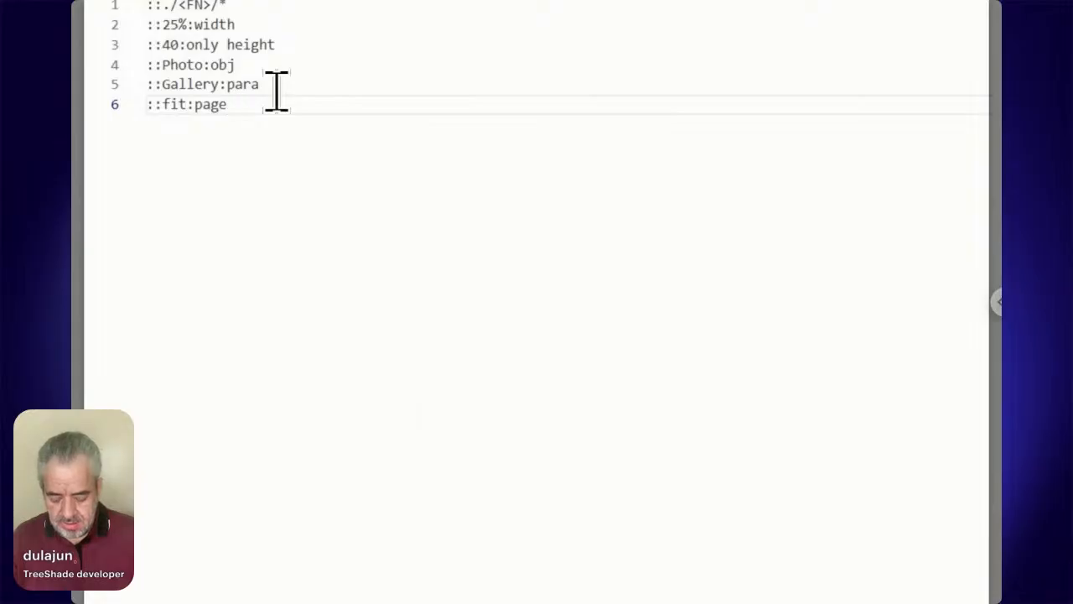
{"action": "type", "text": " height"}
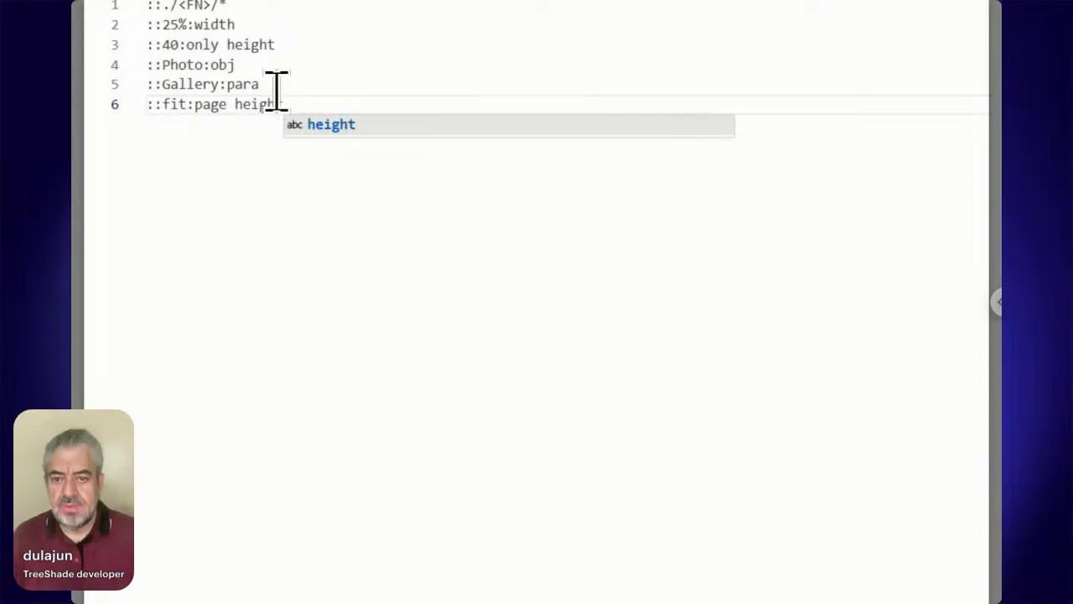
{"action": "key", "text": "Escape"}
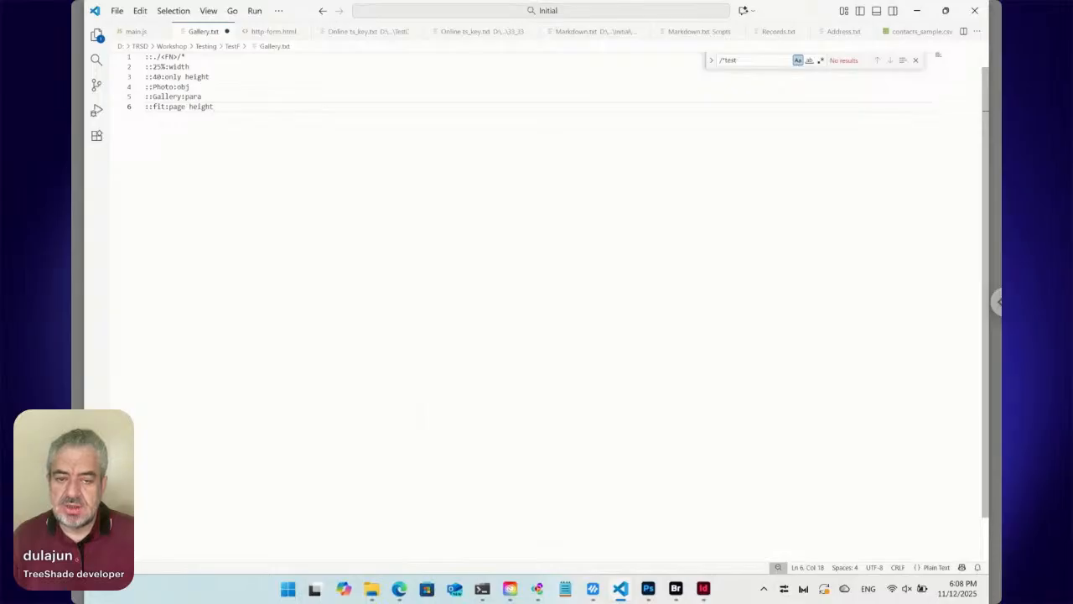
Step: Save Gallery.txt with its "::fit:page height" line and switch to Layout.indd in InDesign
{"action": "key", "text": "ctrl+s"}
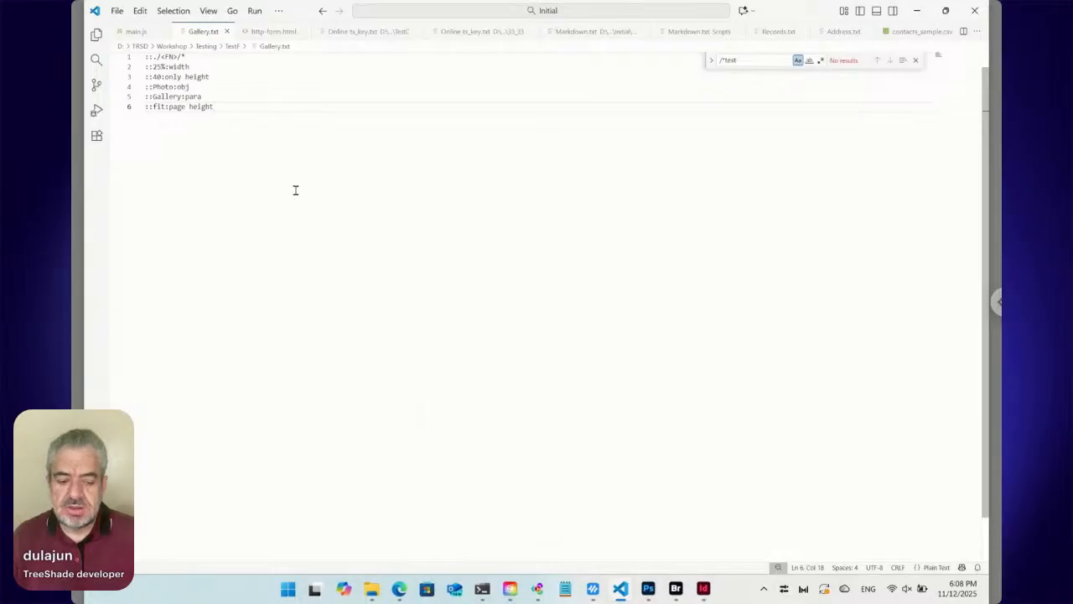
{"action": "left_click", "coordinate": [705, 589]}
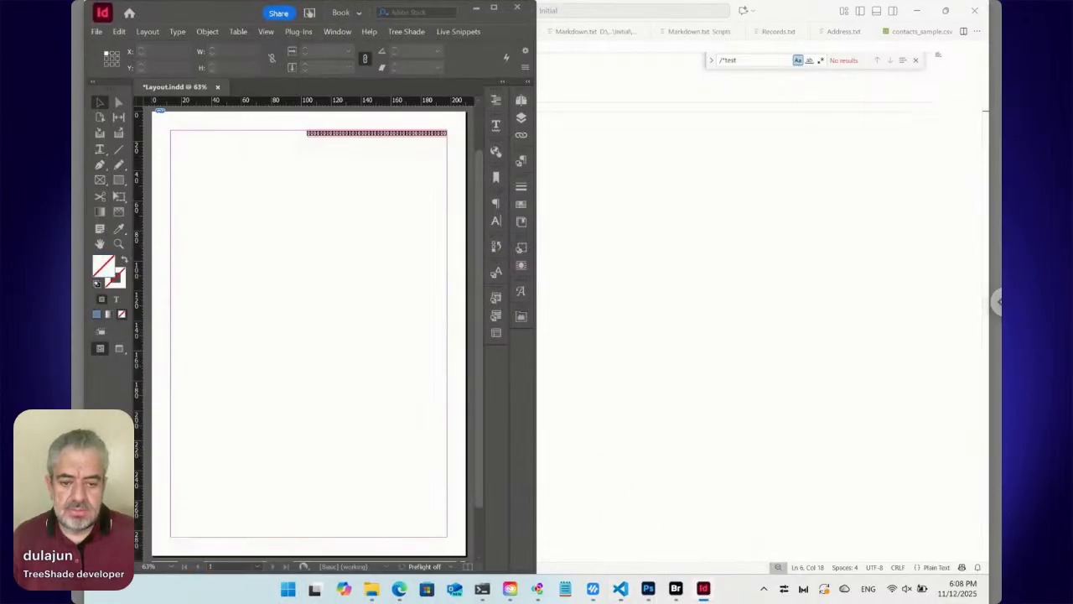
{"action": "left_click", "coordinate": [621, 589]}
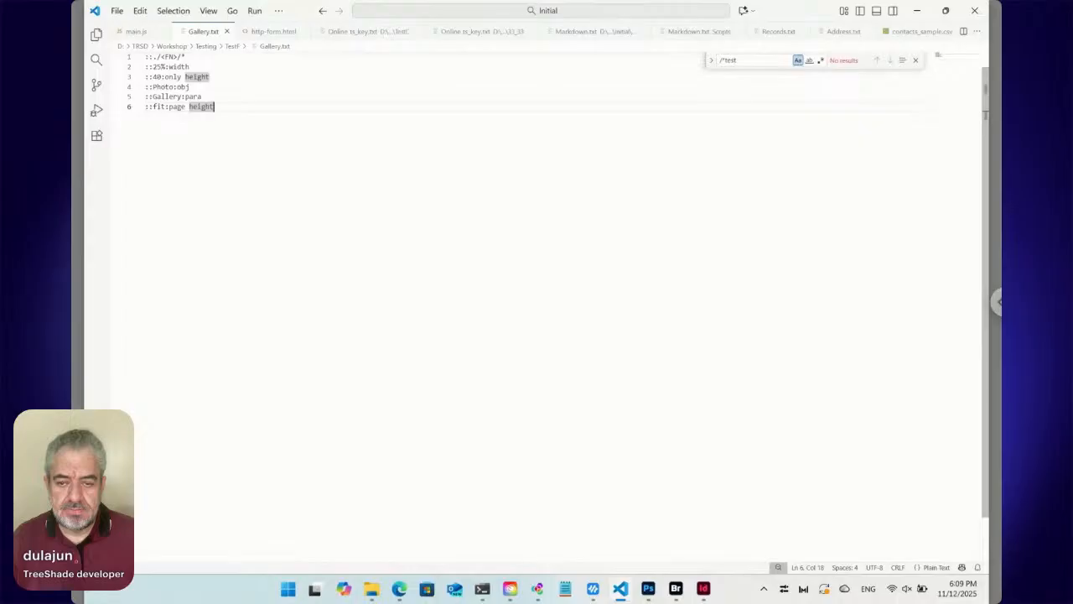
{"action": "left_click", "coordinate": [704, 589]}
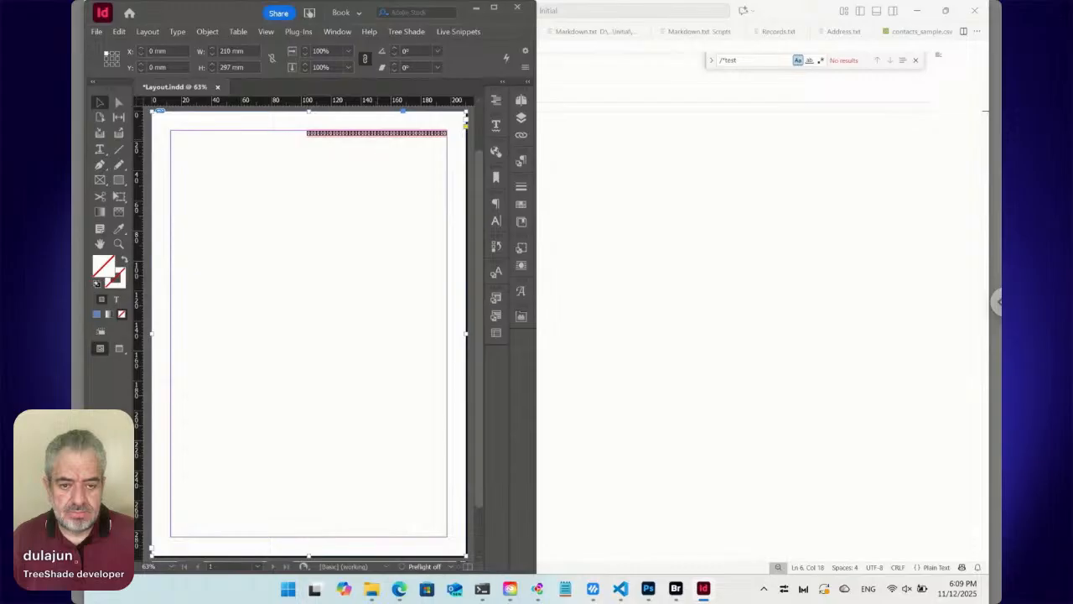
Step: Clear everything inside the page-sized text frame and place Gallery.txt into it from the TestF folder in Adobe Bridge
{"action": "double_click", "coordinate": [318, 226]}
{"action": "key", "text": "ctrl+a"}
{"action": "key", "text": "Delete"}
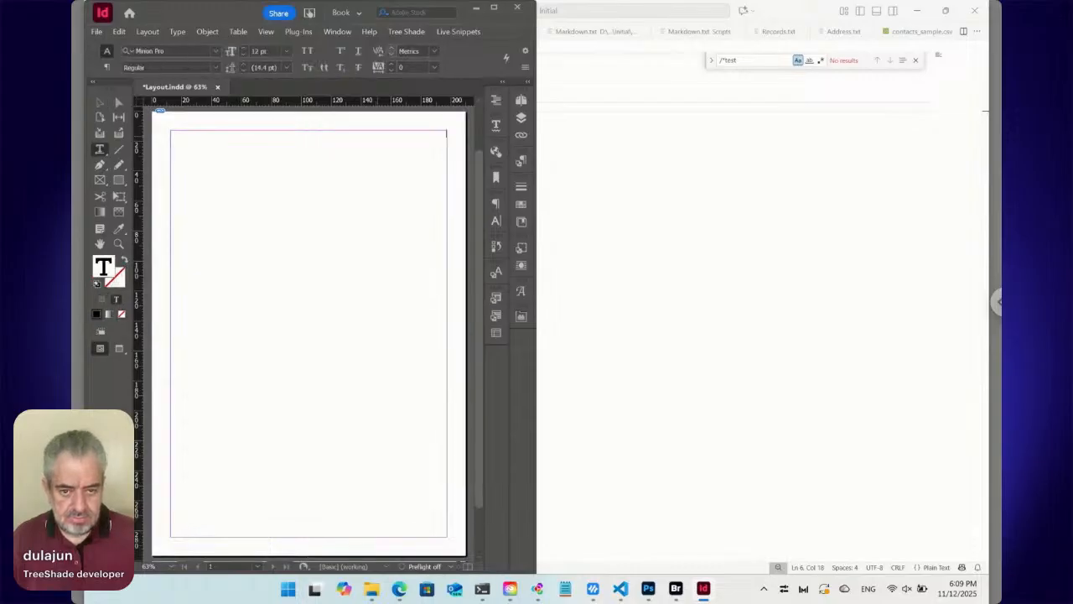
{"action": "left_click", "coordinate": [676, 588]}
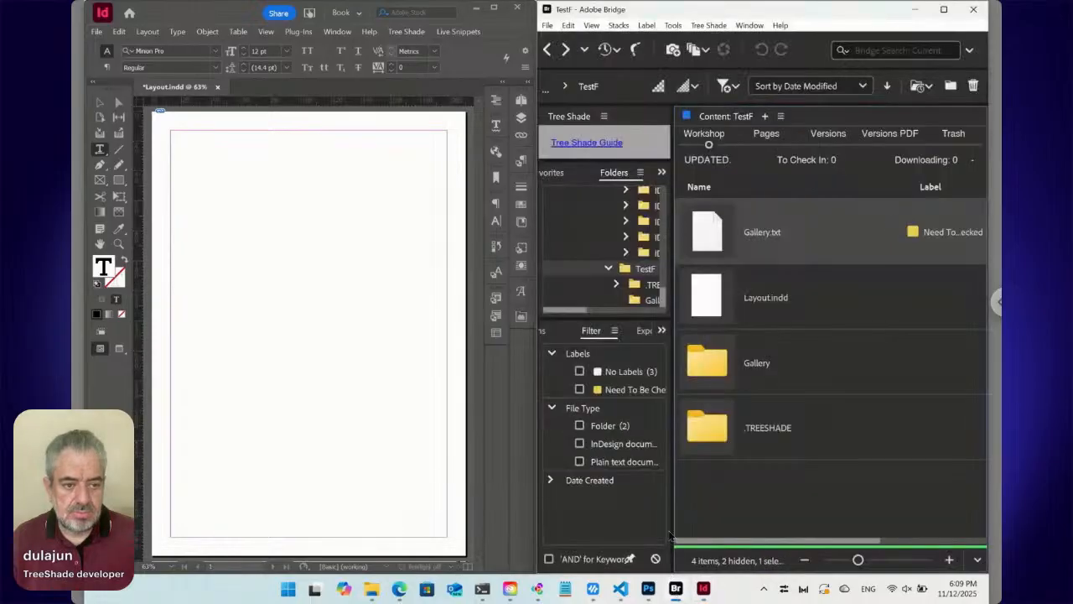
{"action": "right_click", "coordinate": [710, 227]}
{"action": "mouse_move", "coordinate": [757, 428]}
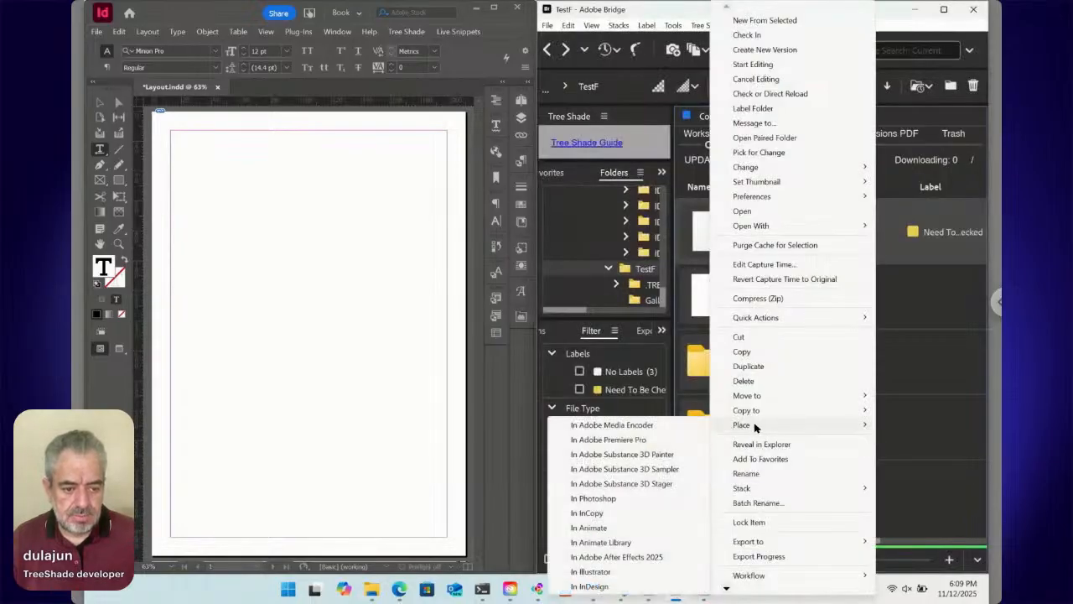
{"action": "left_click", "coordinate": [591, 586]}
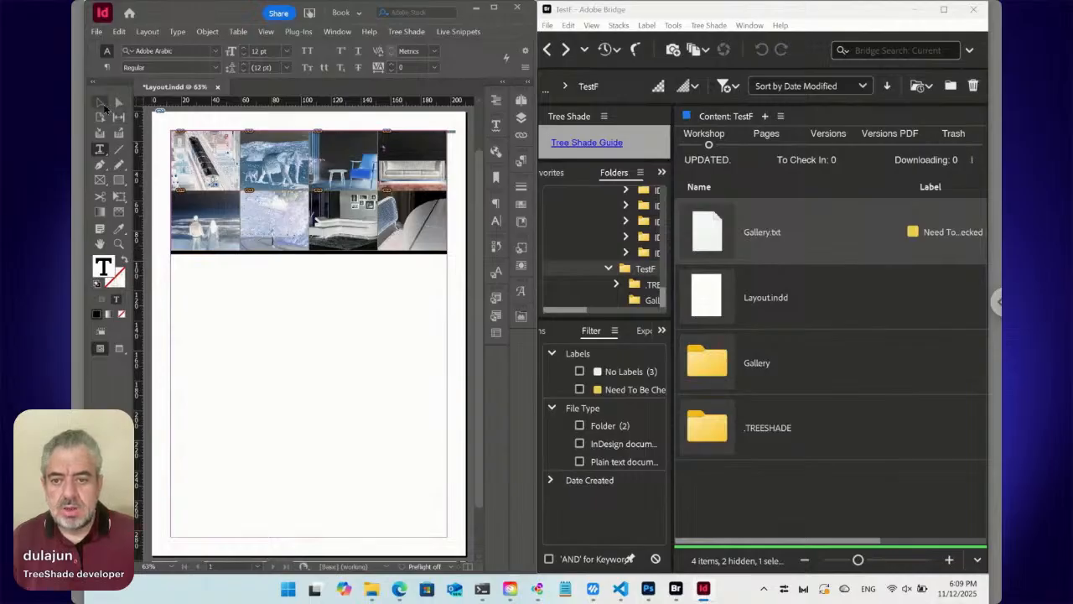
Step: Set the gallery text frame to auto-size by Height Only, anchored at its top centre
{"action": "left_click", "coordinate": [100, 103]}
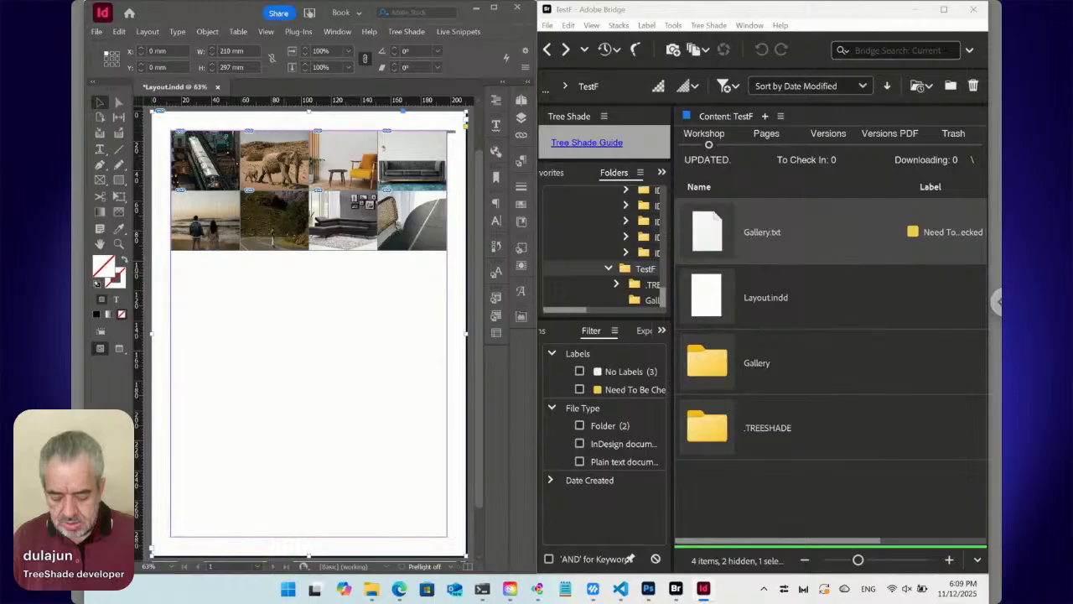
{"action": "key", "text": "ctrl+b"}
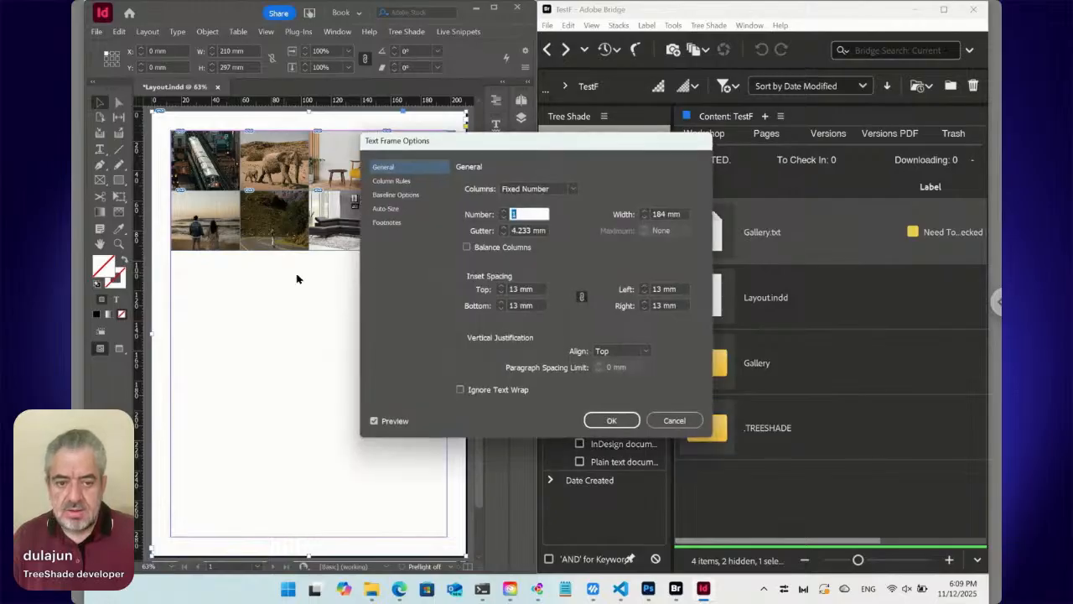
{"action": "left_click", "coordinate": [400, 211]}
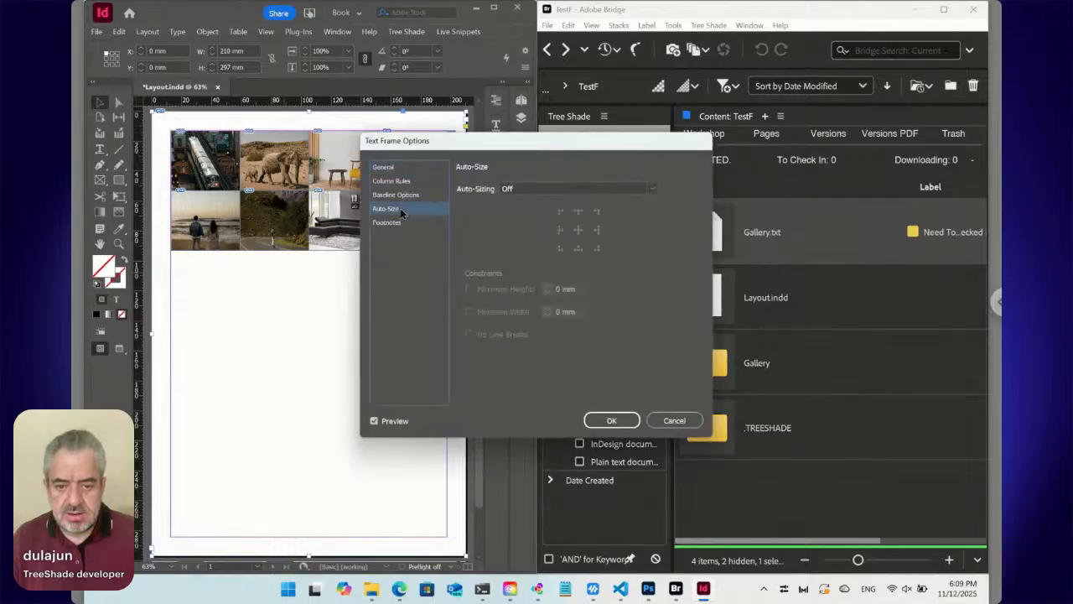
{"action": "left_click", "coordinate": [556, 190]}
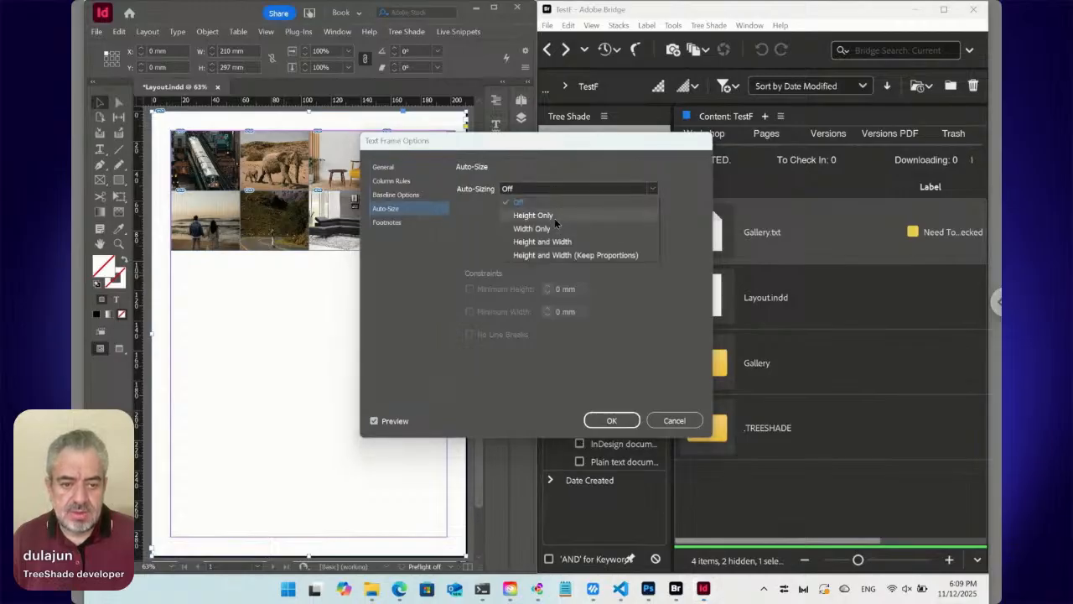
{"action": "left_click", "coordinate": [554, 219]}
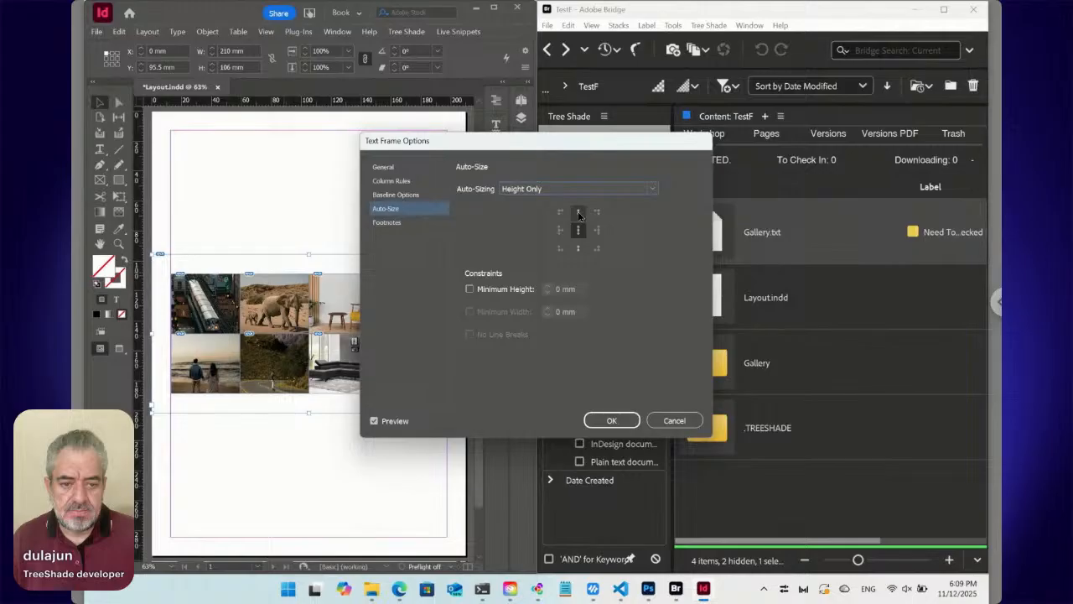
{"action": "left_click", "coordinate": [578, 213]}
{"action": "left_click", "coordinate": [620, 418]}
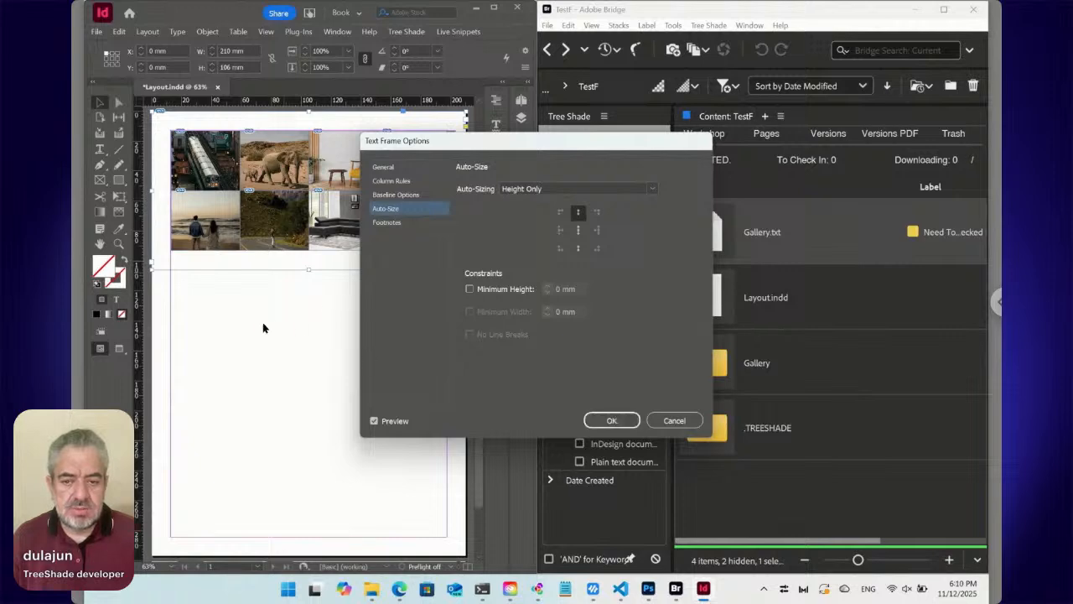
{"action": "left_click", "coordinate": [612, 421]}
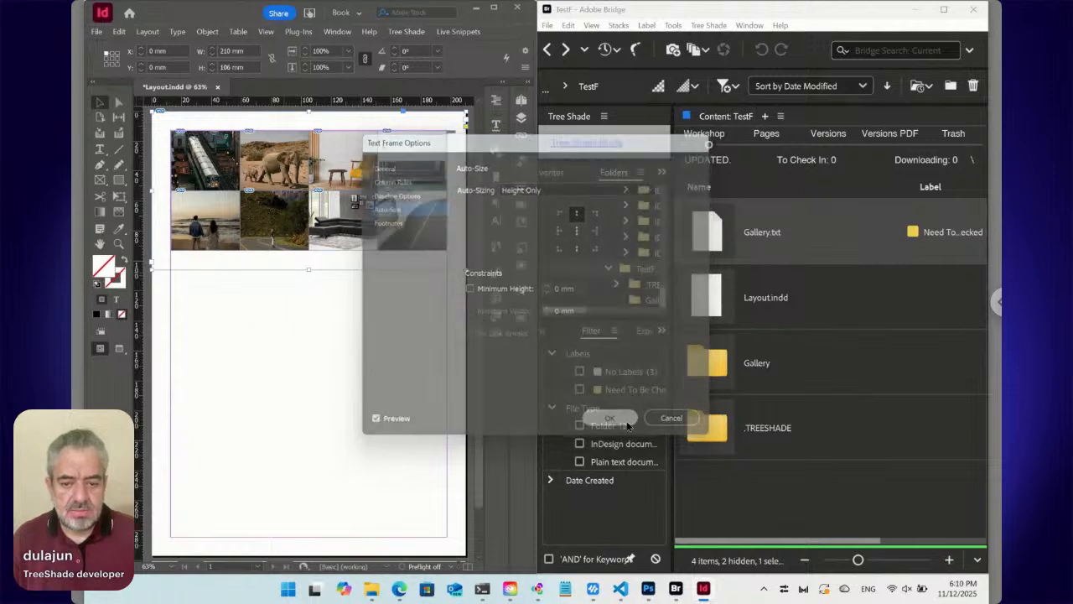
Step: Update the selected gallery Live Snippet from one of its images, and select the marker at the gallery's upper-right corner
{"action": "left_click", "coordinate": [433, 155]}
{"action": "left_click", "coordinate": [453, 32]}
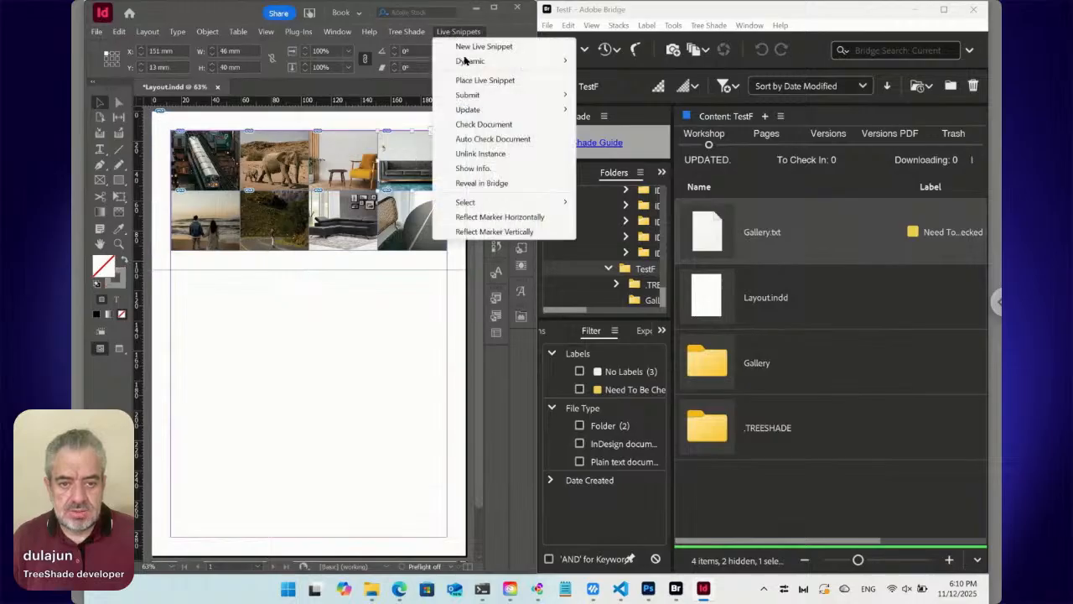
{"action": "mouse_move", "coordinate": [486, 111]}
{"action": "left_click", "coordinate": [597, 112]}
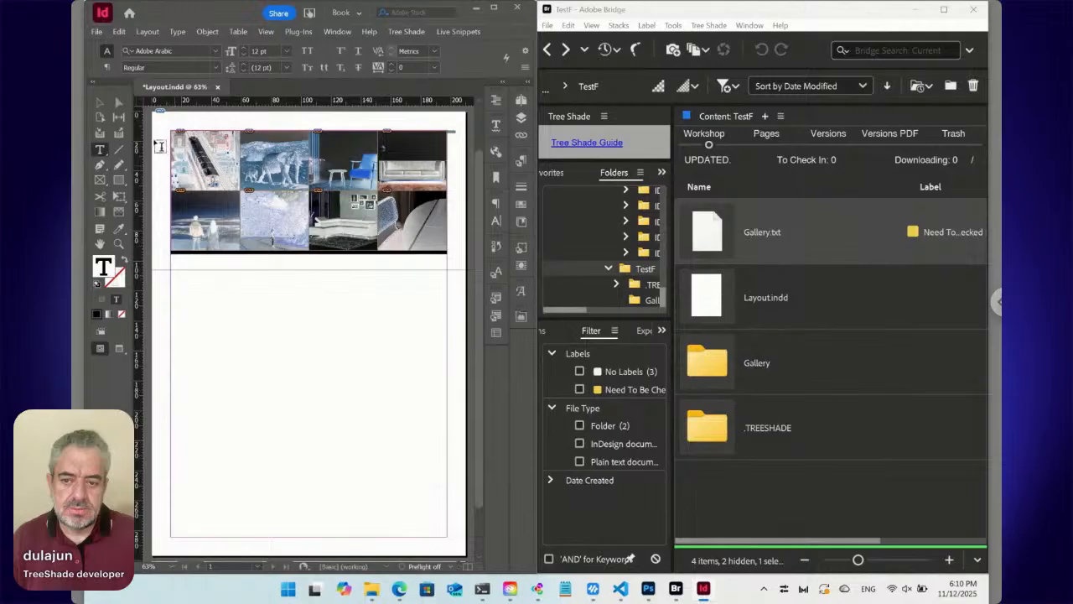
{"action": "left_click", "coordinate": [99, 103]}
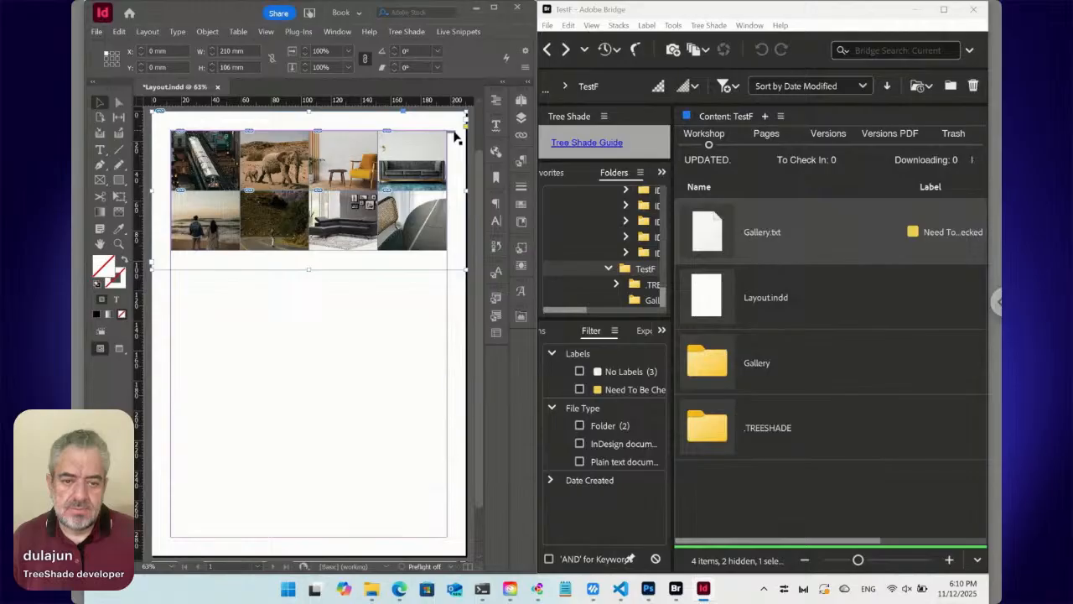
{"action": "left_click", "coordinate": [454, 132]}
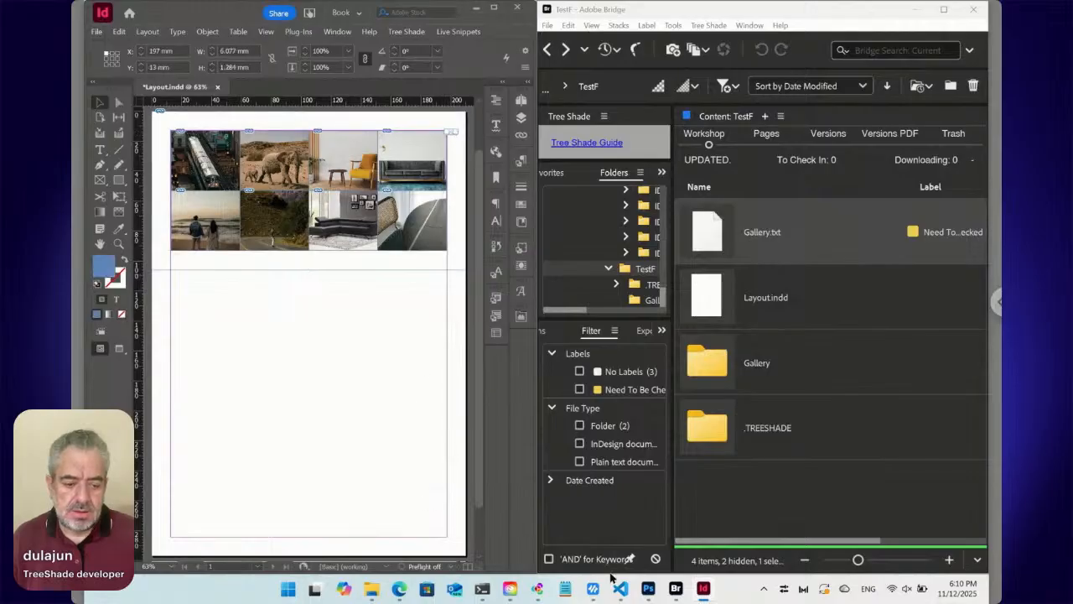
Step: Switch to VS Code, change the fit line in Gallery.txt to "::fit:outer page height" and save the file
{"action": "mouse_move", "coordinate": [619, 589]}
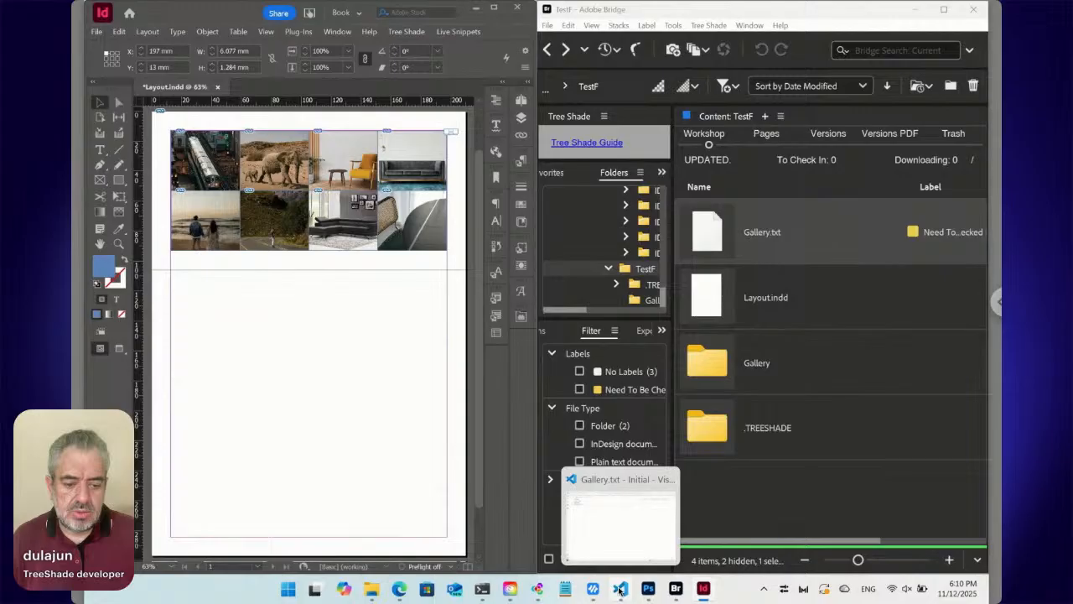
{"action": "left_click", "coordinate": [621, 590]}
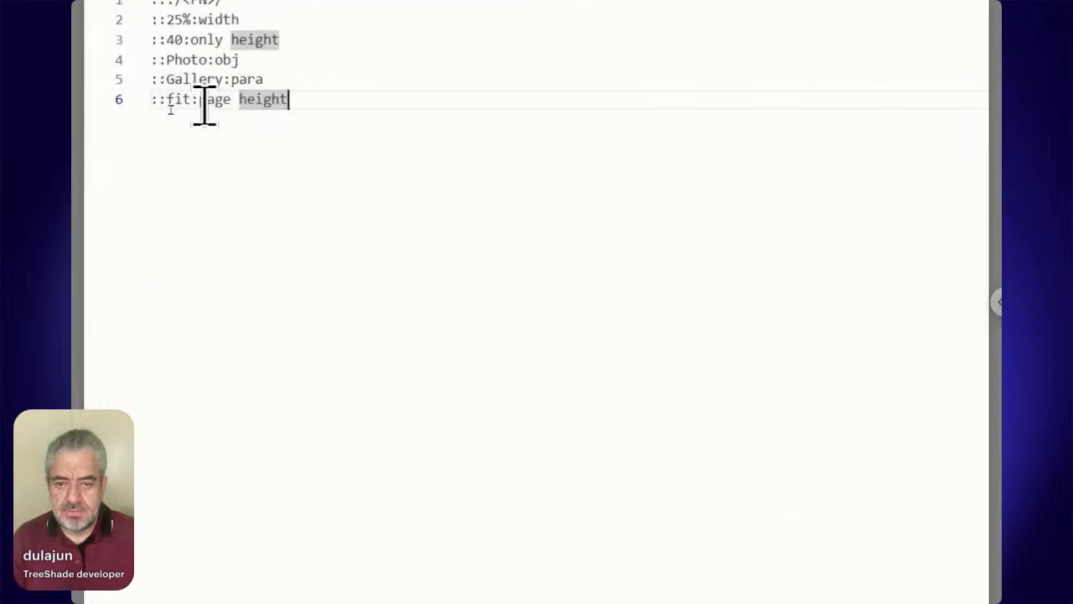
{"action": "left_click", "coordinate": [199, 103]}
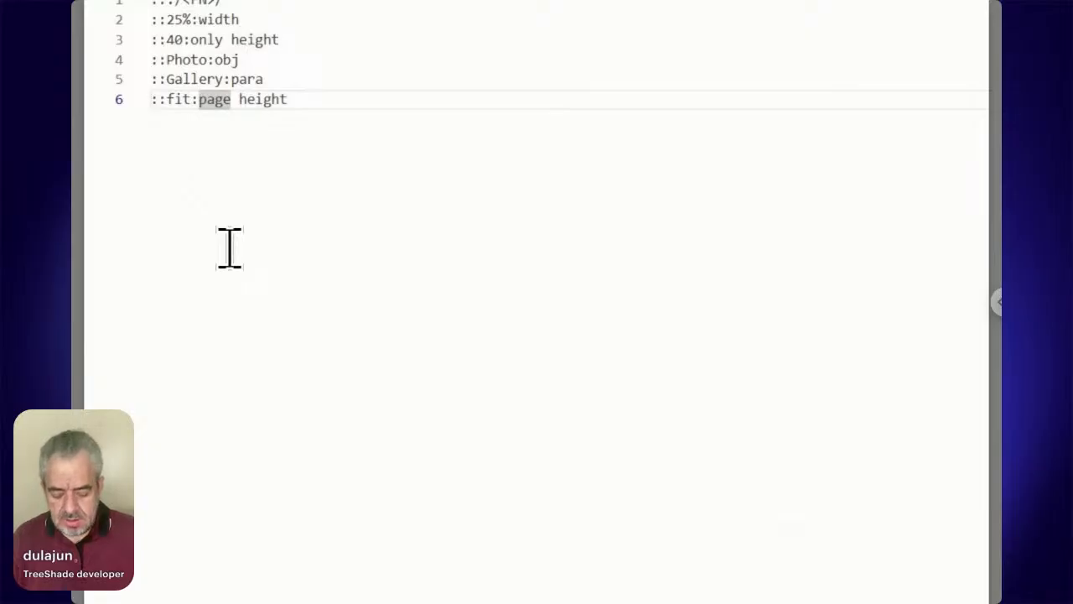
{"action": "type", "text": "outer"}
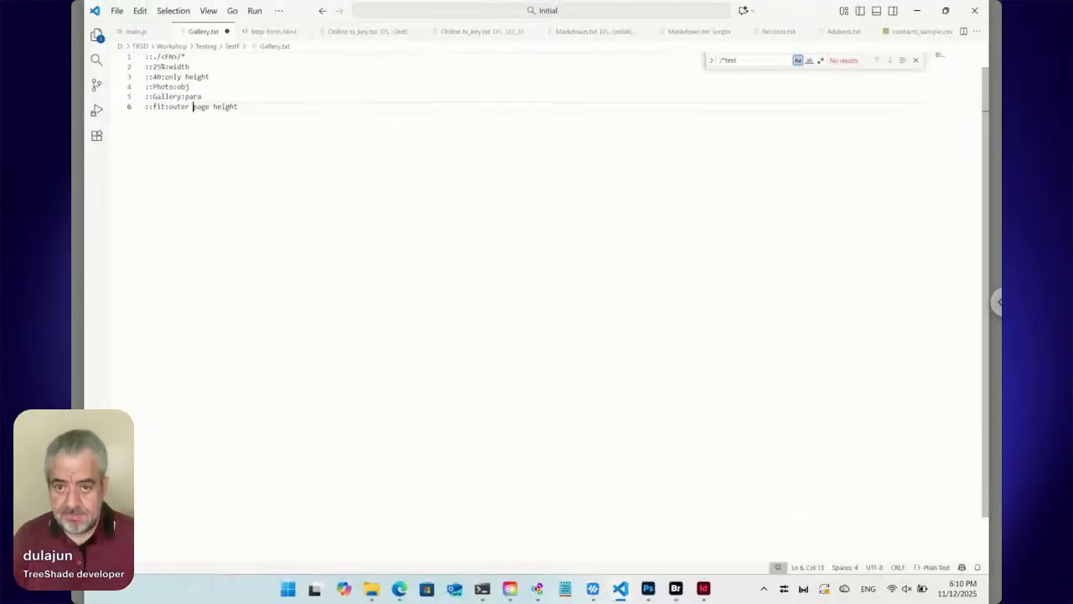
{"action": "key", "text": "ctrl+s"}
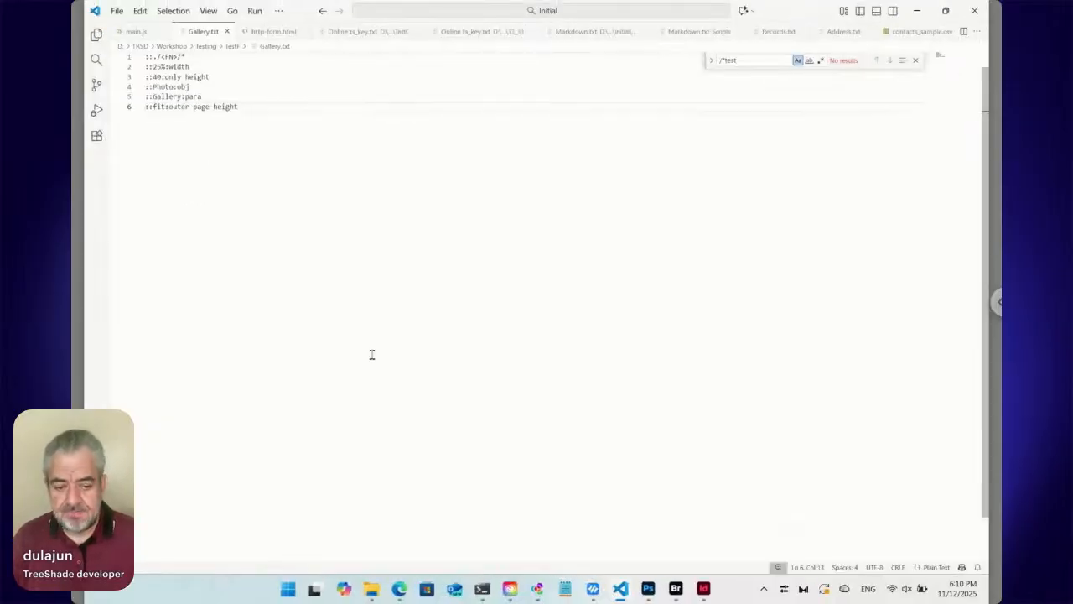
Step: Switch to InDesign and update the selected gallery Live Snippet with the outer page height setting
{"action": "left_click", "coordinate": [705, 591]}
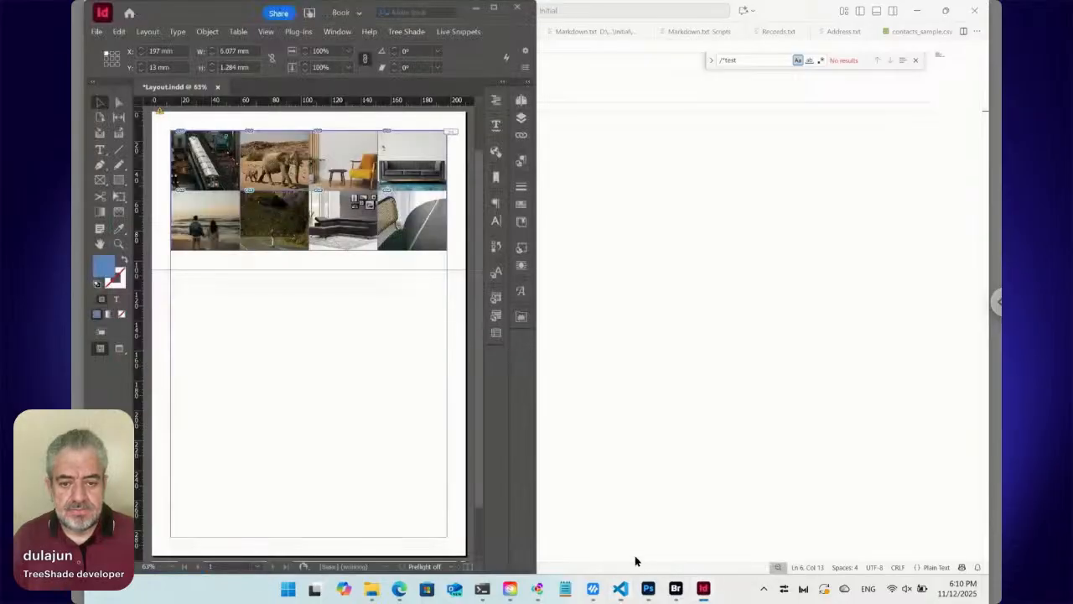
{"action": "left_click", "coordinate": [425, 220]}
{"action": "left_click", "coordinate": [459, 31]}
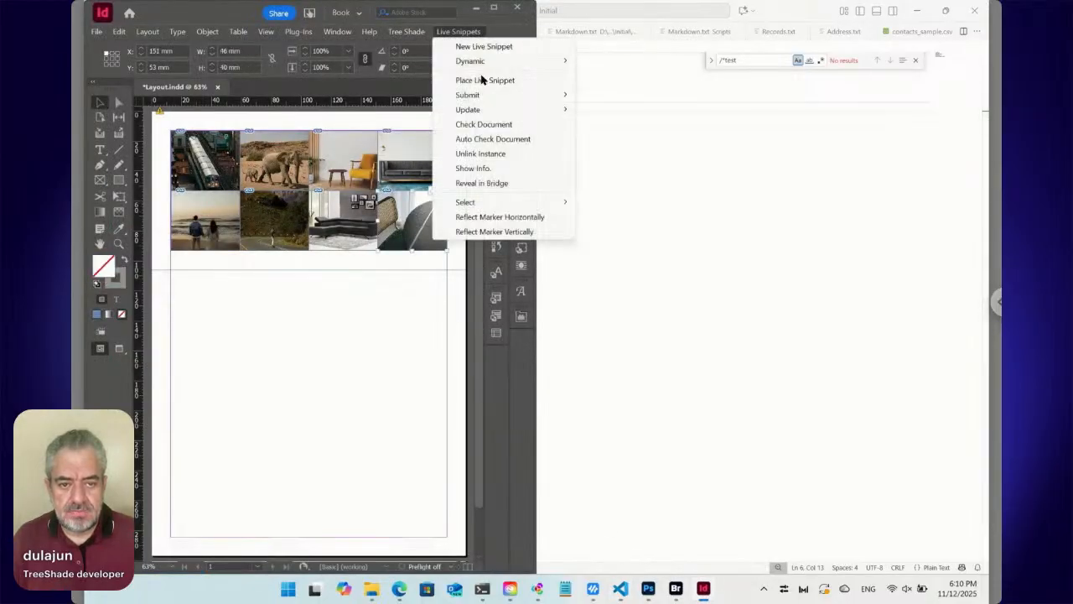
{"action": "mouse_move", "coordinate": [498, 109]}
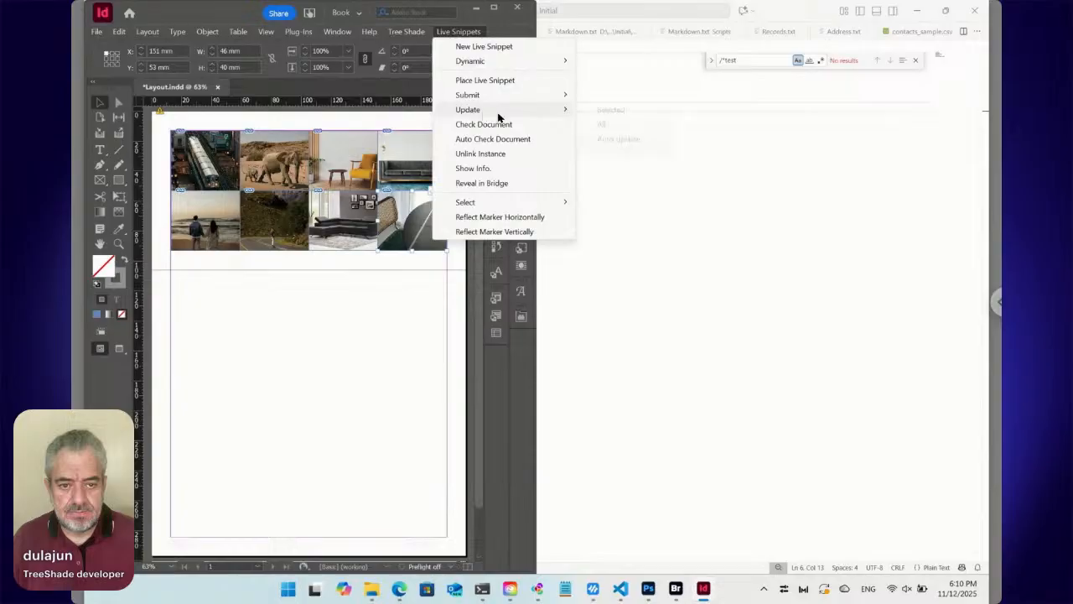
{"action": "left_click", "coordinate": [609, 111]}
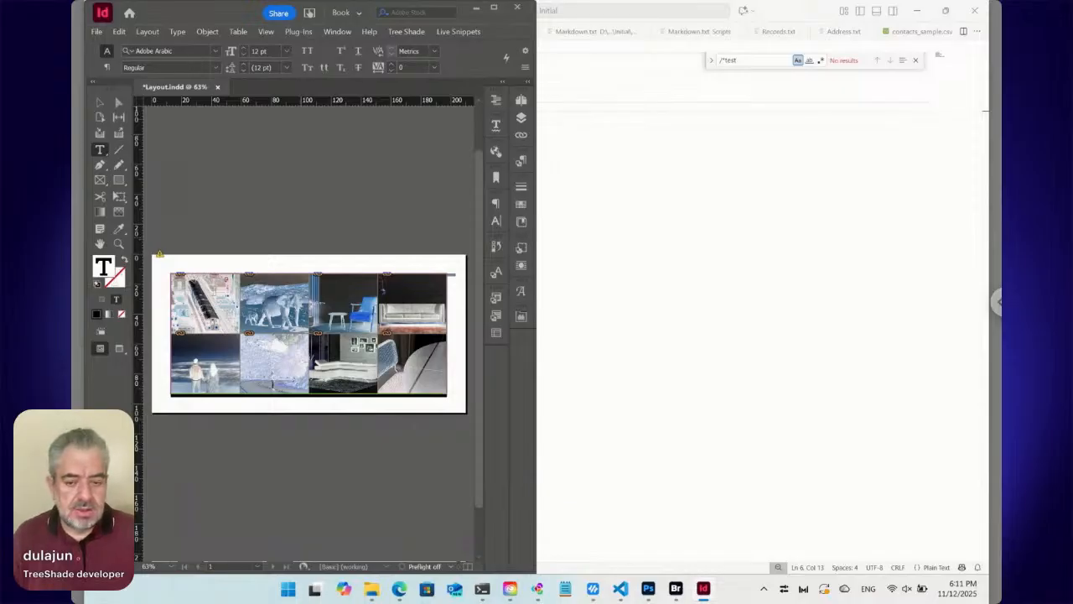
Step: Switch to Bridge, open the Gallery folder with smaller thumbnails, and duplicate its first four images
{"action": "left_click", "coordinate": [678, 592]}
{"action": "left_click", "coordinate": [706, 359]}
{"action": "double_click", "coordinate": [707, 359]}
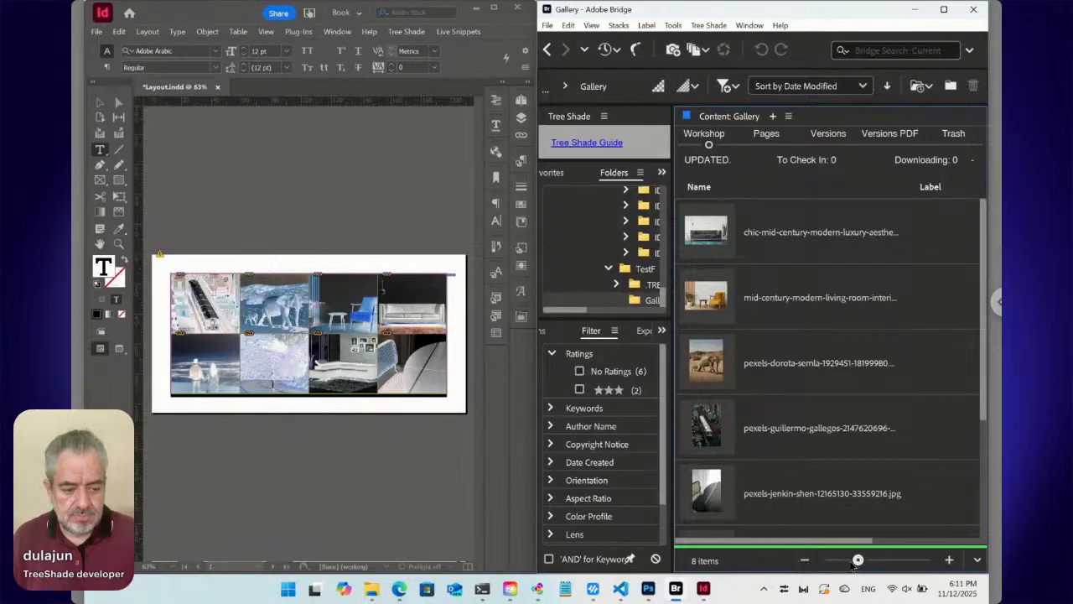
{"action": "left_click_drag", "start_coordinate": [858, 560], "coordinate": [835, 560]}
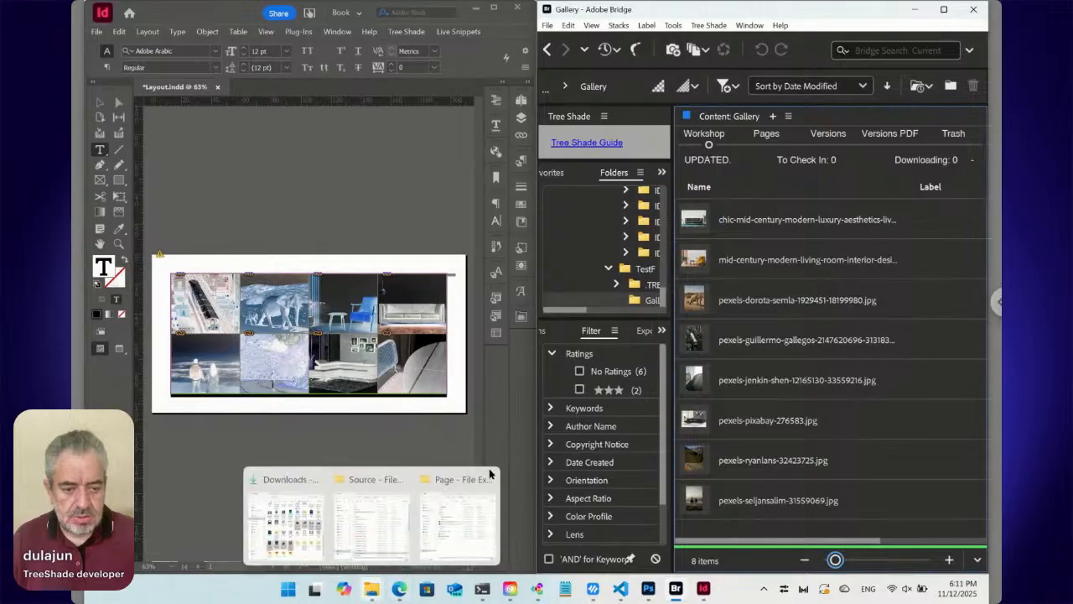
{"action": "left_click", "coordinate": [698, 219]}
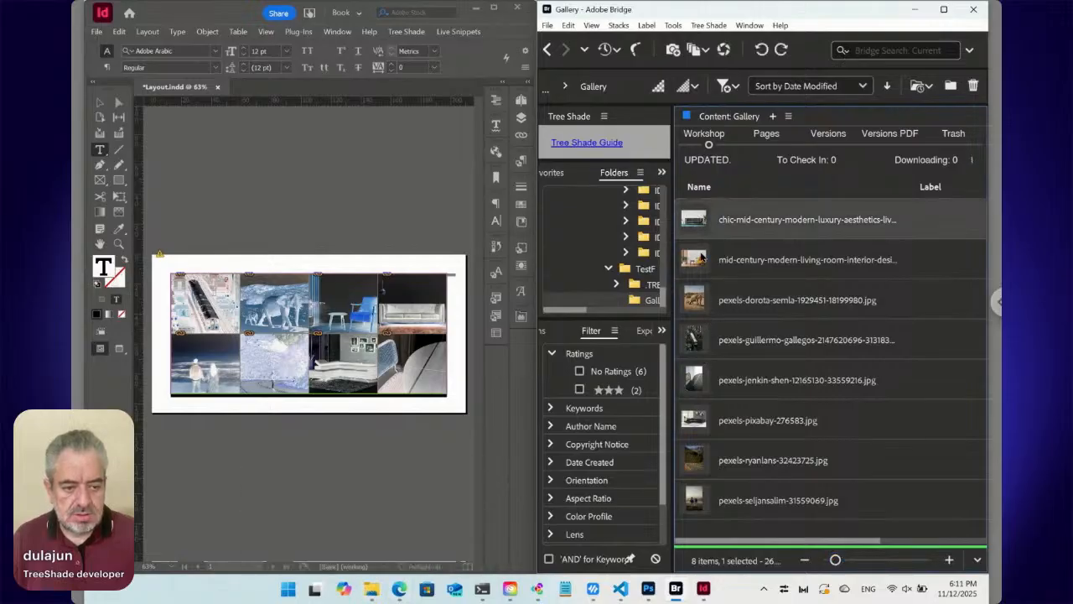
{"action": "left_click", "coordinate": [700, 344], "text": "shift"}
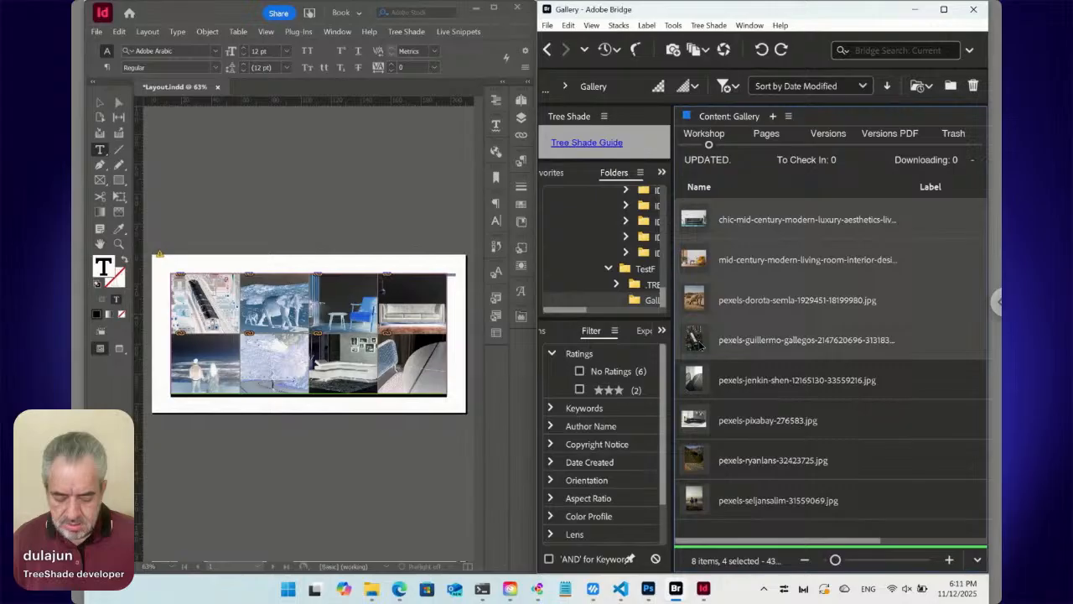
{"action": "key", "text": "ctrl+d"}
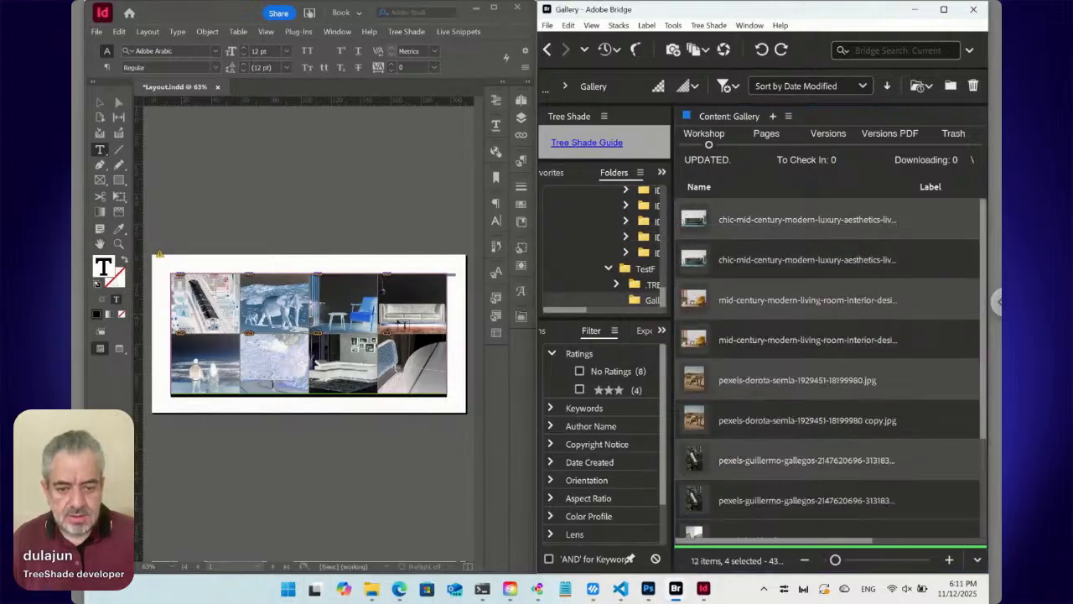
Step: Switch to InDesign, select the text frame that contains the gallery, and update all Live Snippets with the duplicated images
{"action": "key", "text": "Escape"}
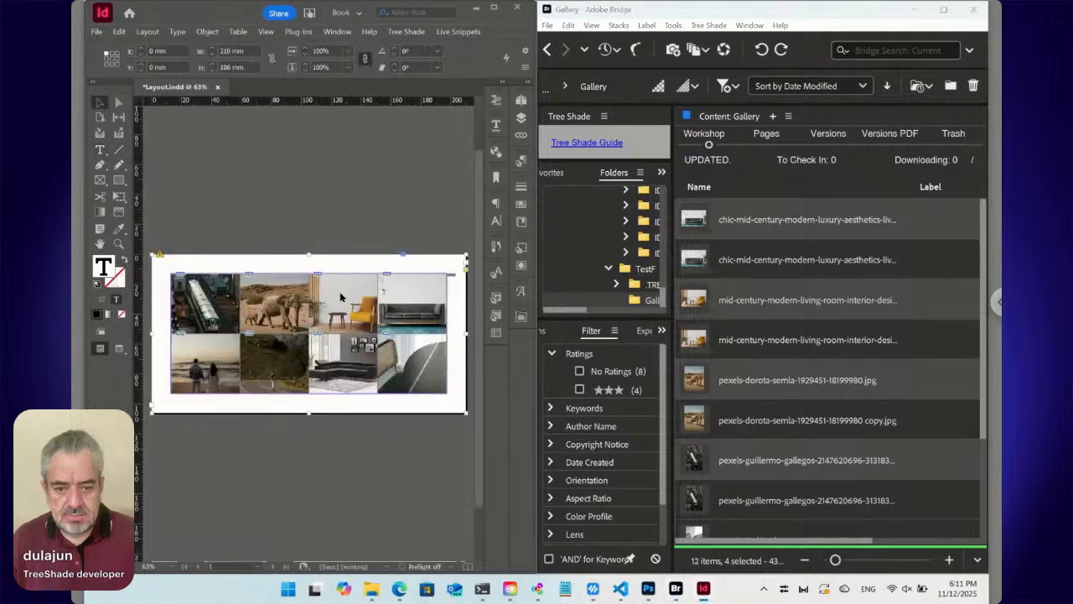
{"action": "left_click", "coordinate": [417, 308]}
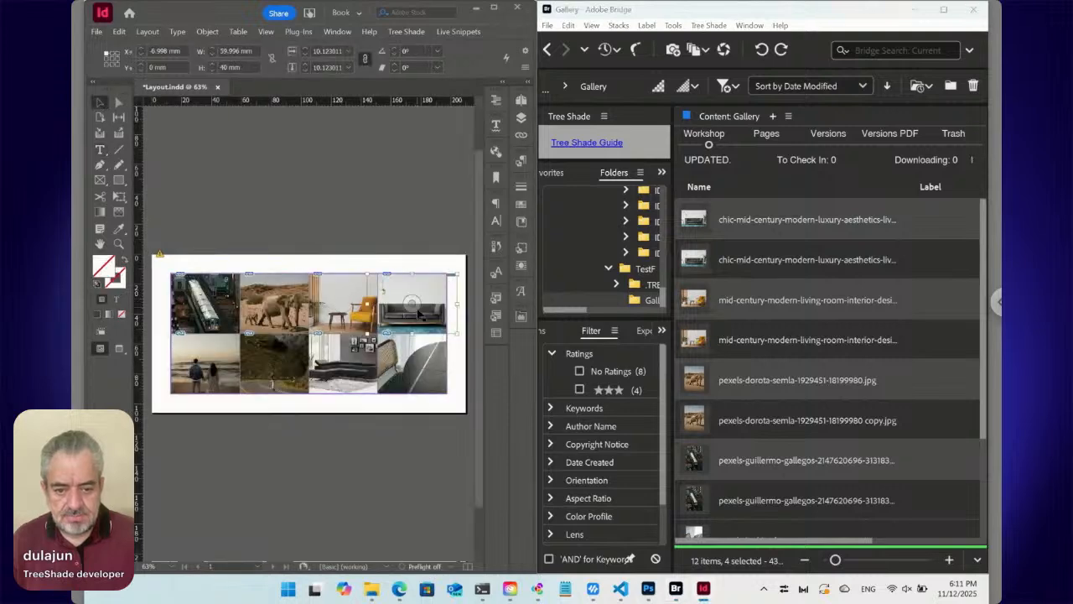
{"action": "left_click", "coordinate": [438, 263]}
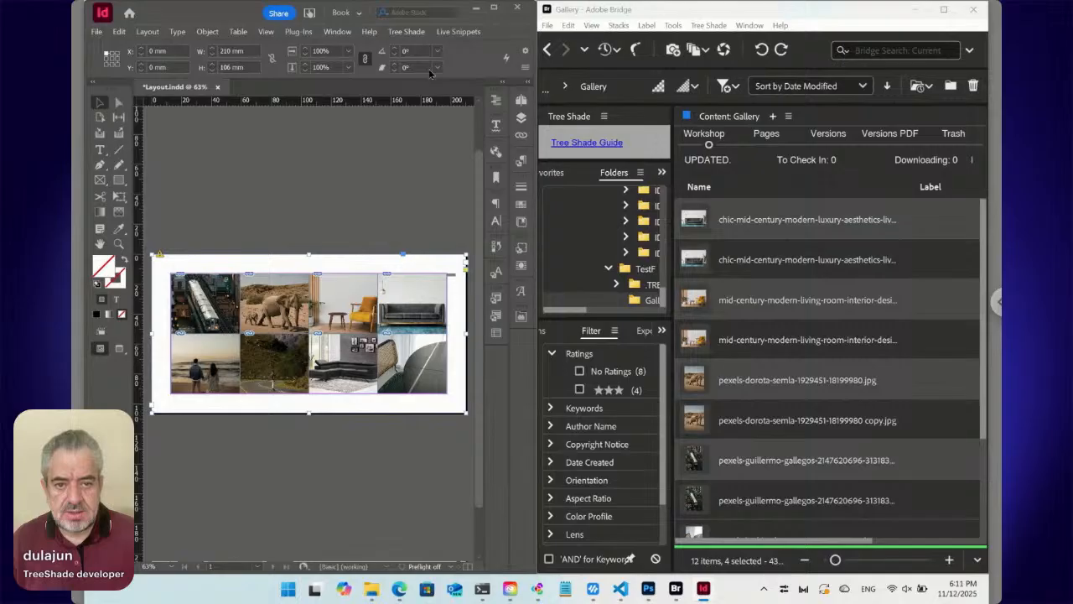
{"action": "left_click", "coordinate": [461, 32]}
{"action": "mouse_move", "coordinate": [489, 111]}
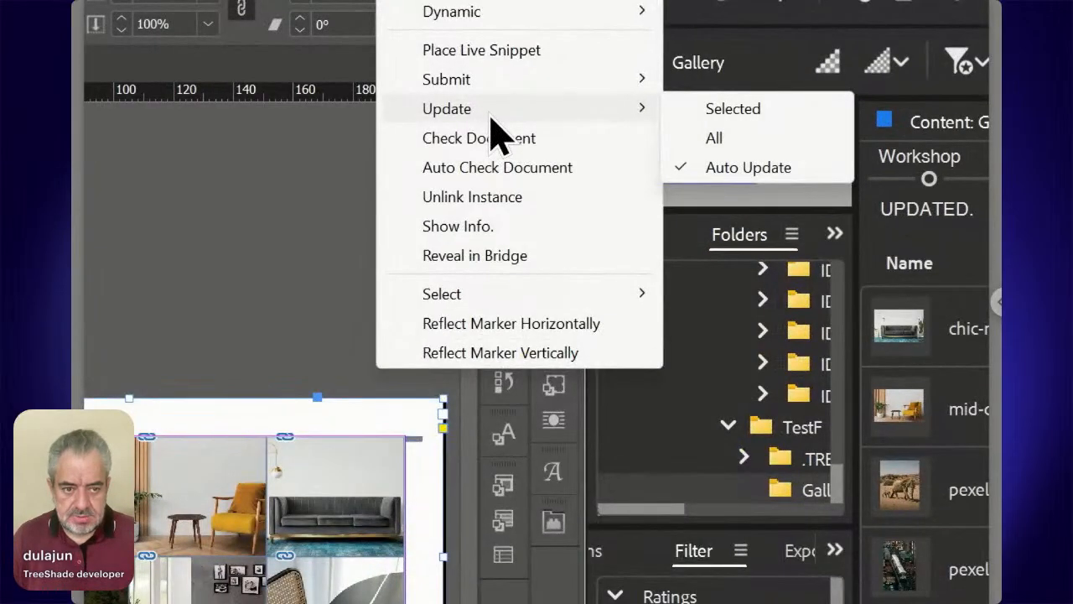
{"action": "left_click", "coordinate": [820, 139]}
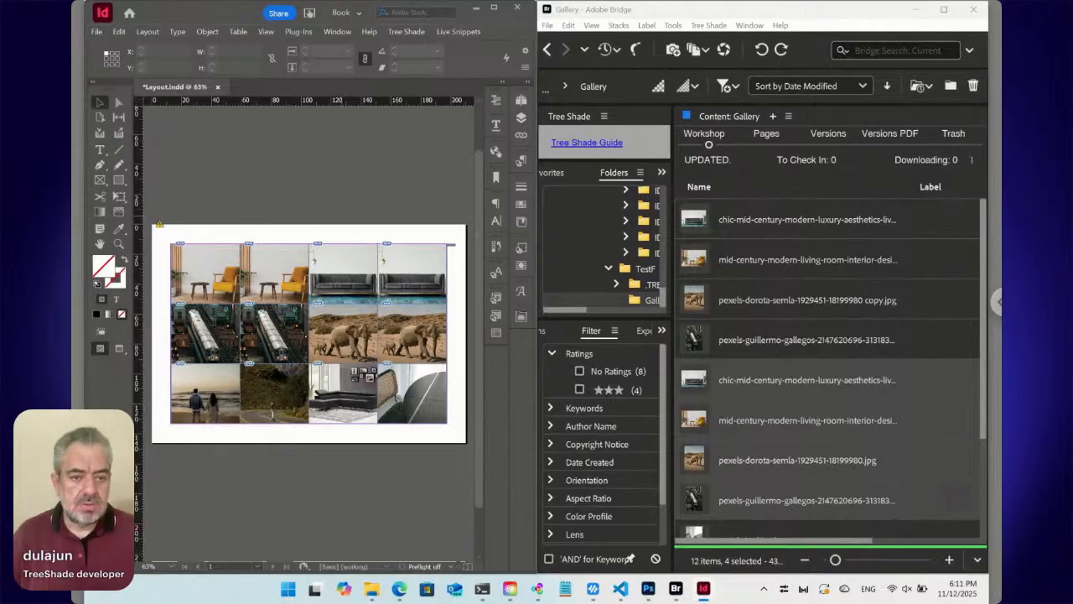
Step: Switch to Bridge, return to the TestF folder in a maximized window, and create a TreeShade Online file named "Online ts_key"
{"action": "left_click", "coordinate": [549, 49]}
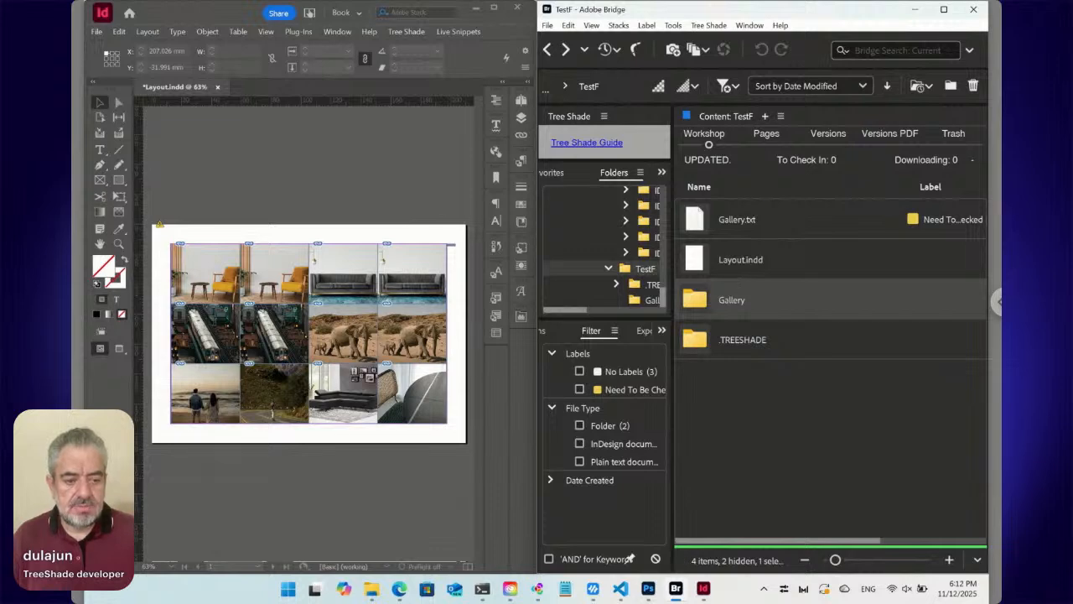
{"action": "left_click", "coordinate": [744, 405]}
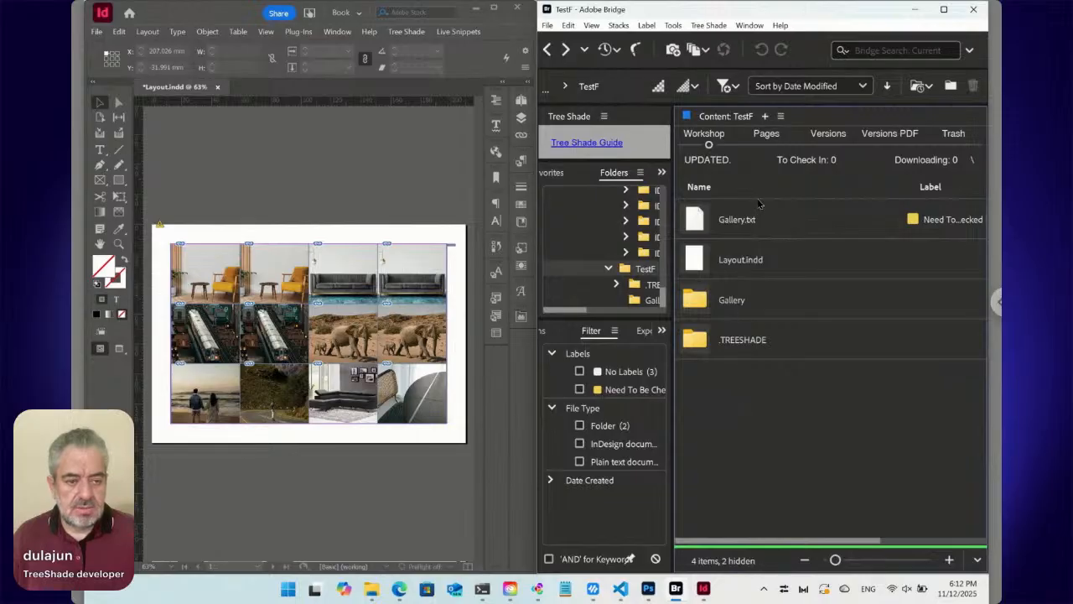
{"action": "left_click", "coordinate": [943, 9]}
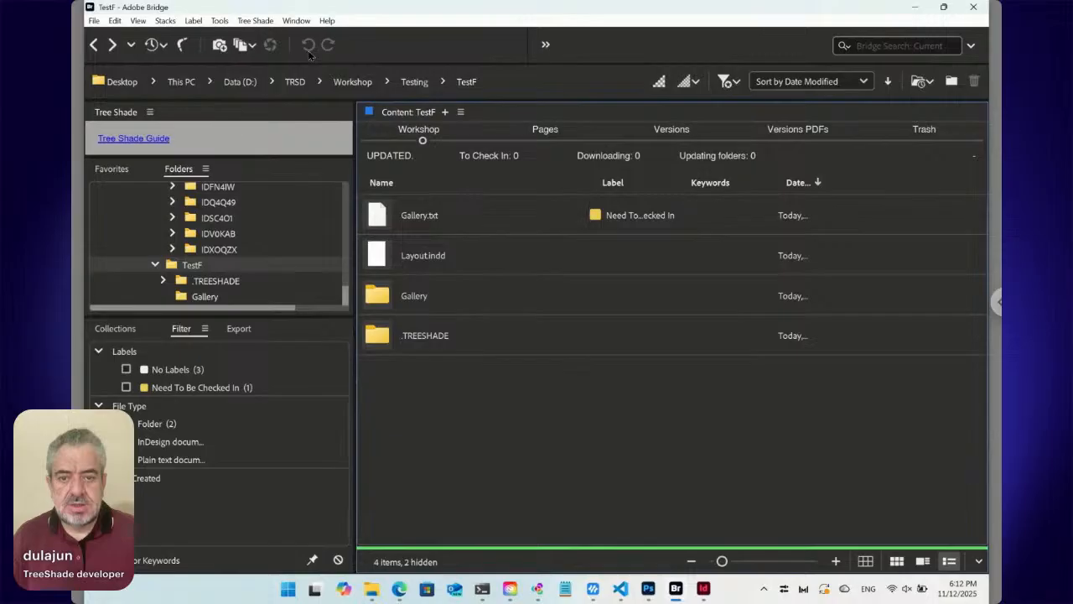
{"action": "left_click", "coordinate": [255, 21]}
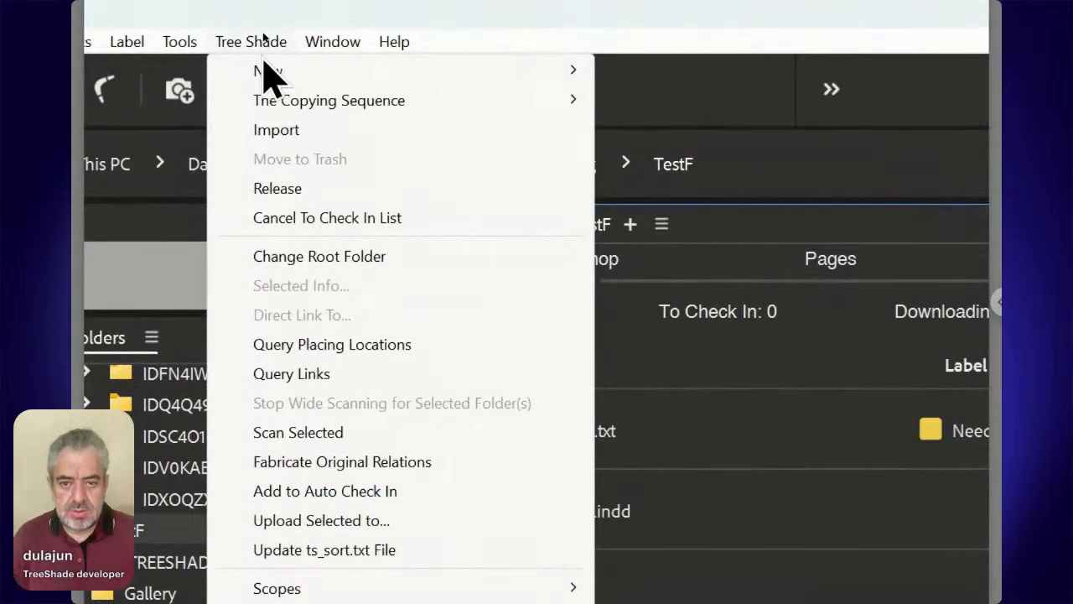
{"action": "mouse_move", "coordinate": [266, 71]}
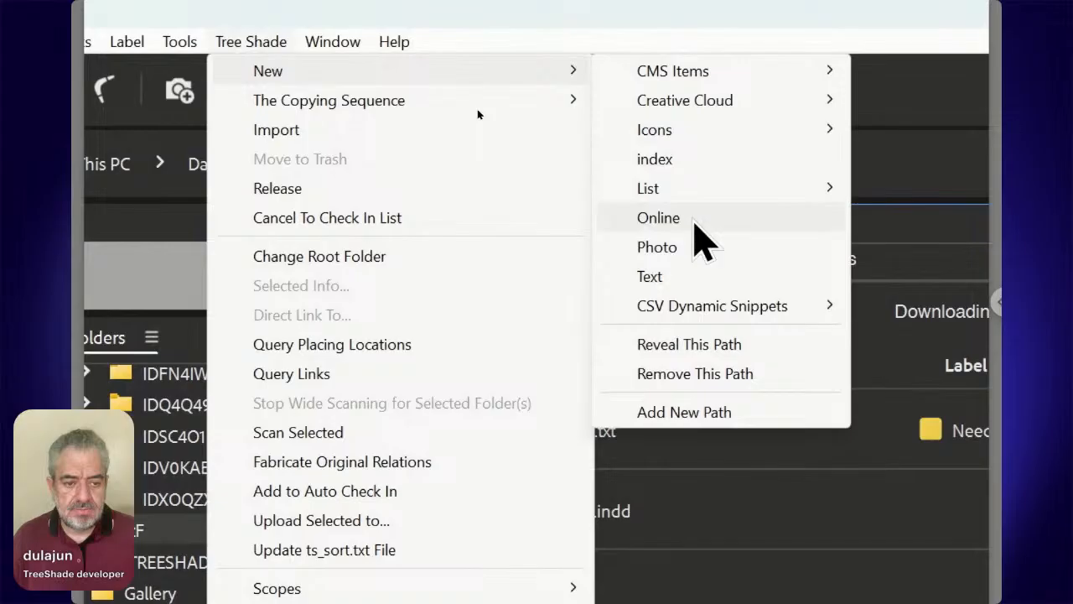
{"action": "left_click", "coordinate": [690, 223]}
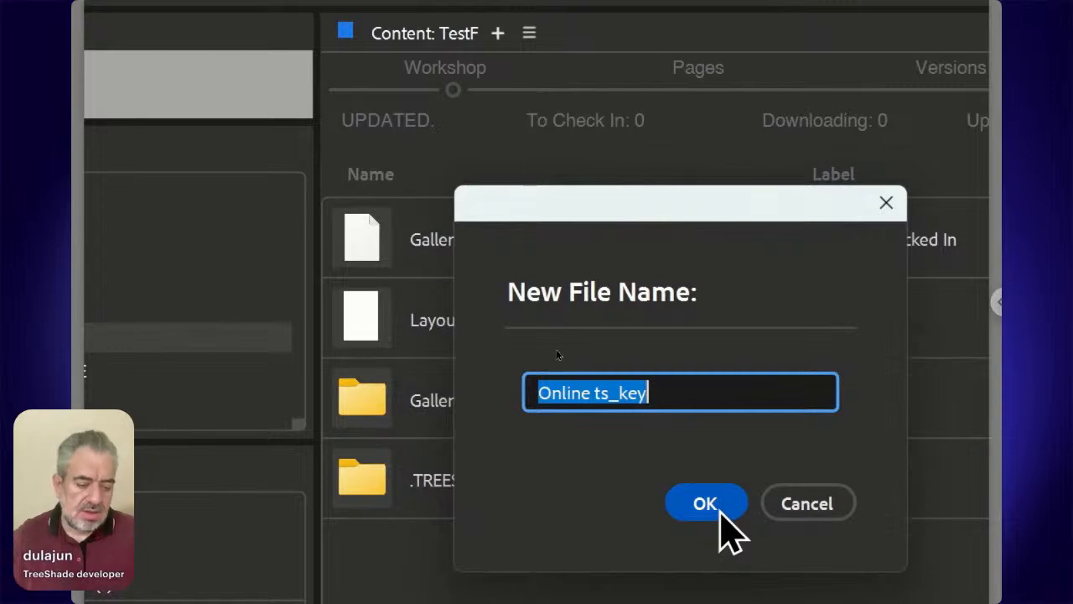
{"action": "left_click", "coordinate": [719, 510]}
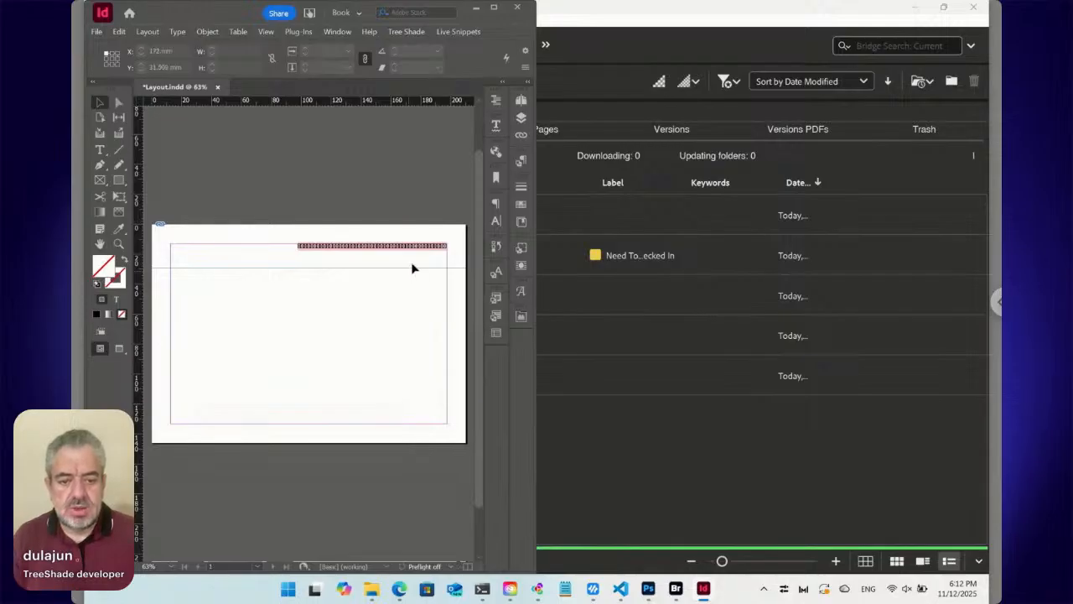
Step: Save Layout.indd in InDesign and select the text frame holding the overset text at the top of the page
{"action": "key", "text": "ctrl+s"}
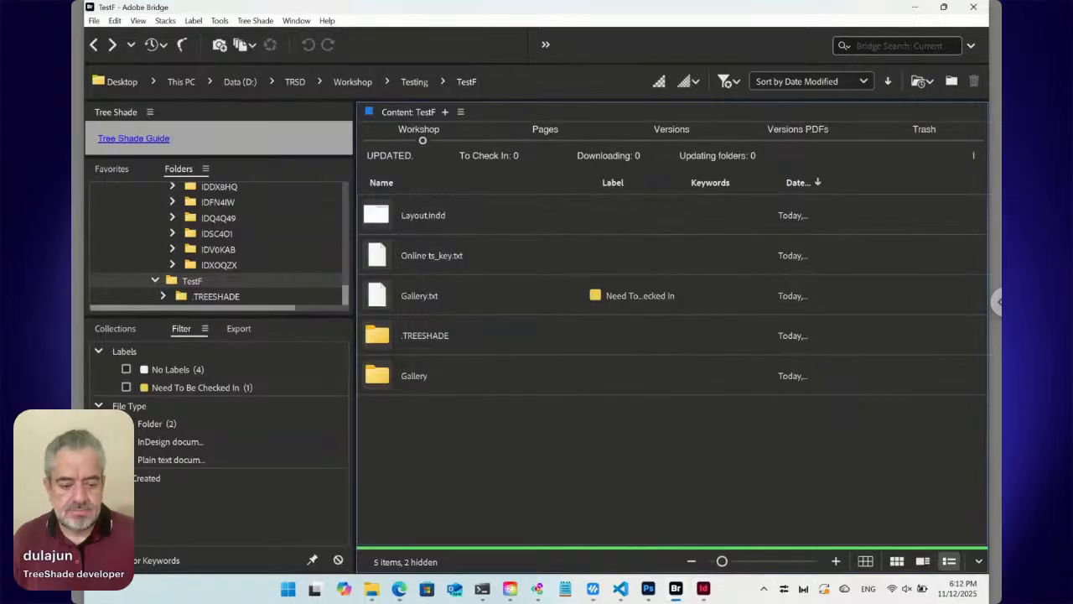
{"action": "left_click", "coordinate": [705, 591]}
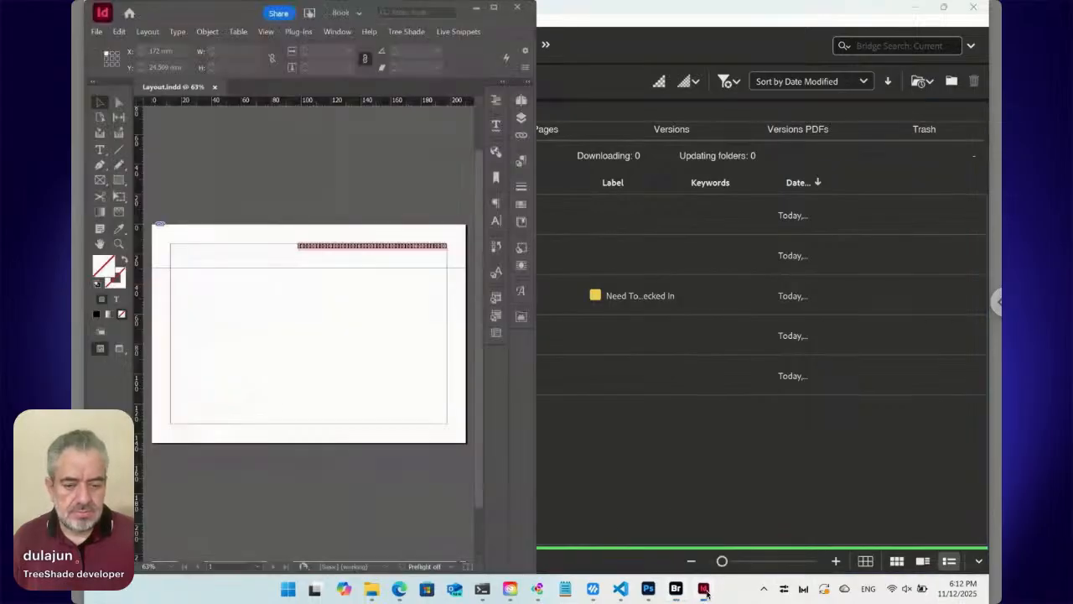
{"action": "left_click", "coordinate": [369, 266]}
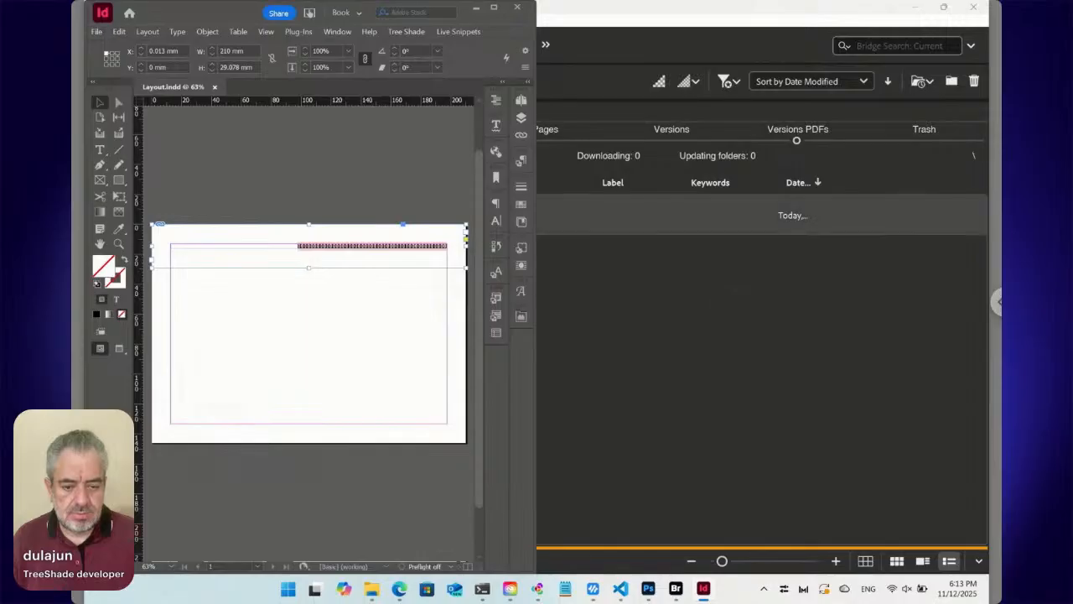
Step: Switch to Bridge, return to TestF's Workshop view, and inspect the content of Gallery.txt without opening its paired folder or editing it
{"action": "left_click", "coordinate": [921, 140]}
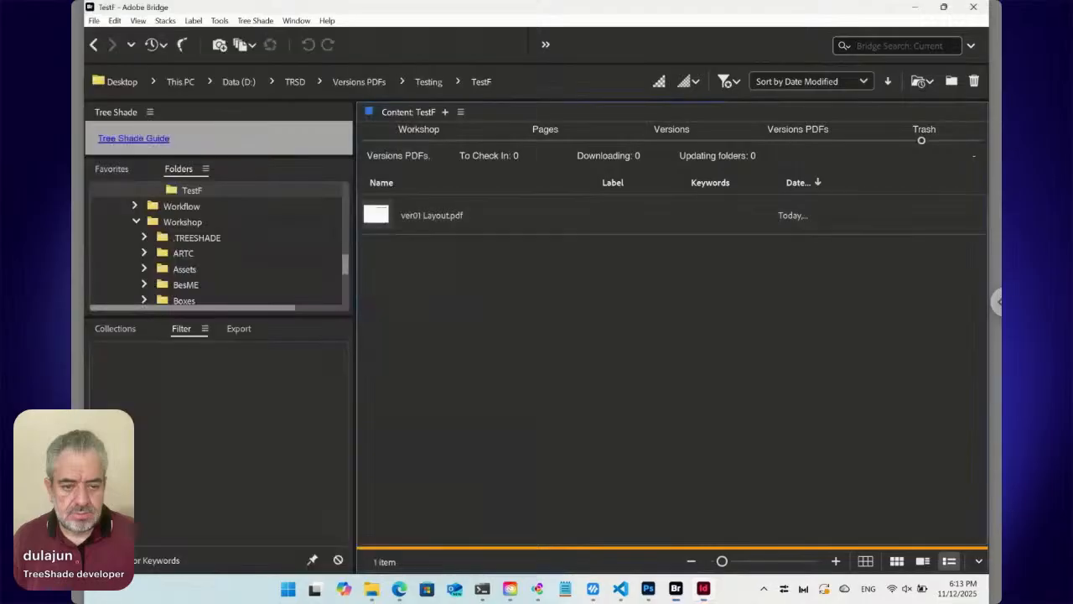
{"action": "left_click", "coordinate": [421, 140]}
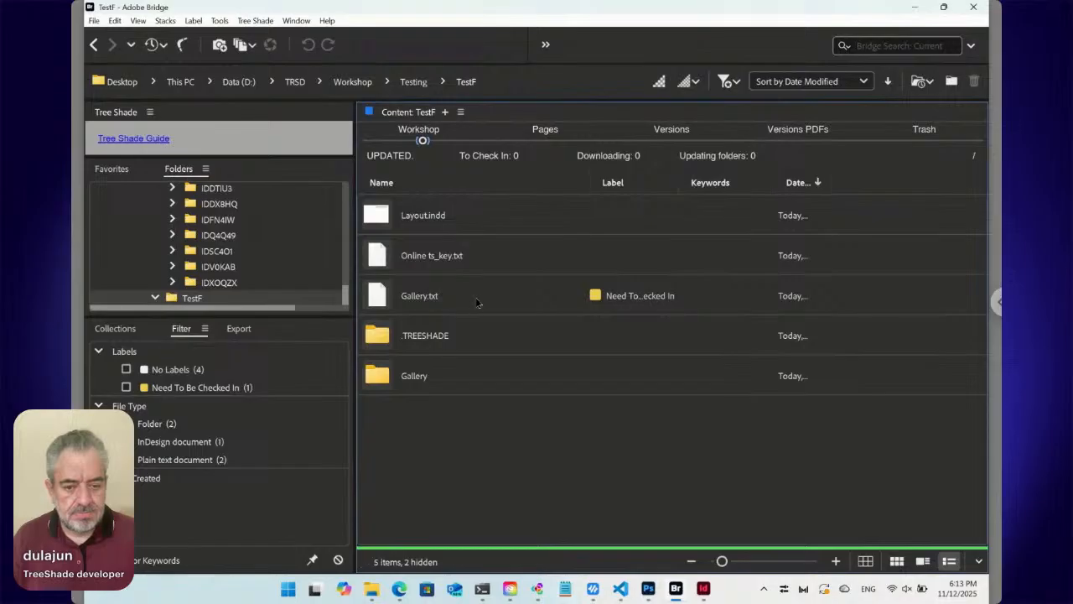
{"action": "left_click", "coordinate": [475, 299]}
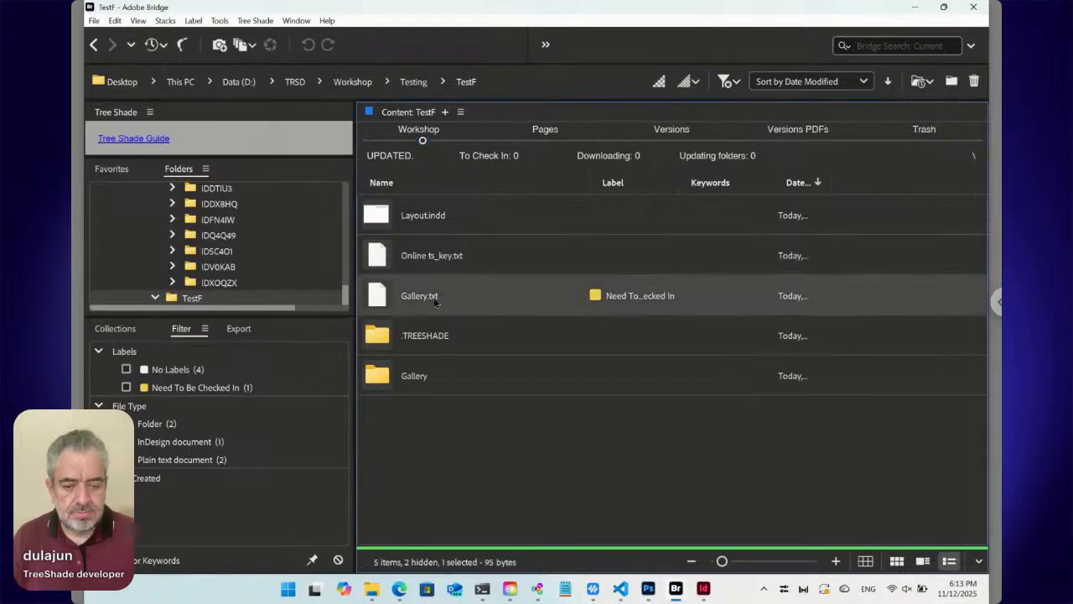
{"action": "double_click", "coordinate": [384, 300]}
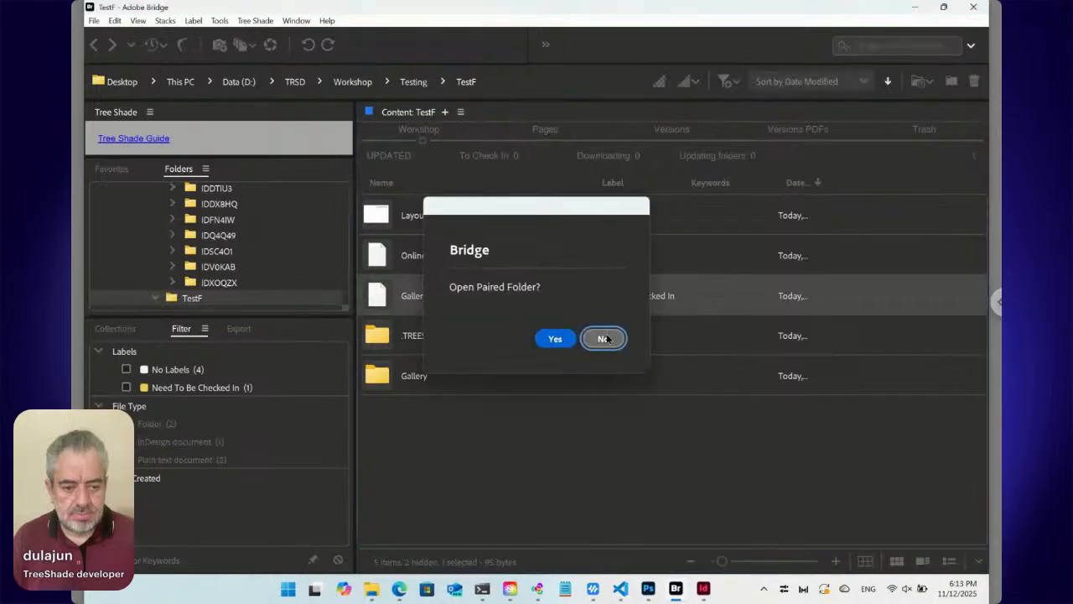
{"action": "left_click", "coordinate": [605, 339]}
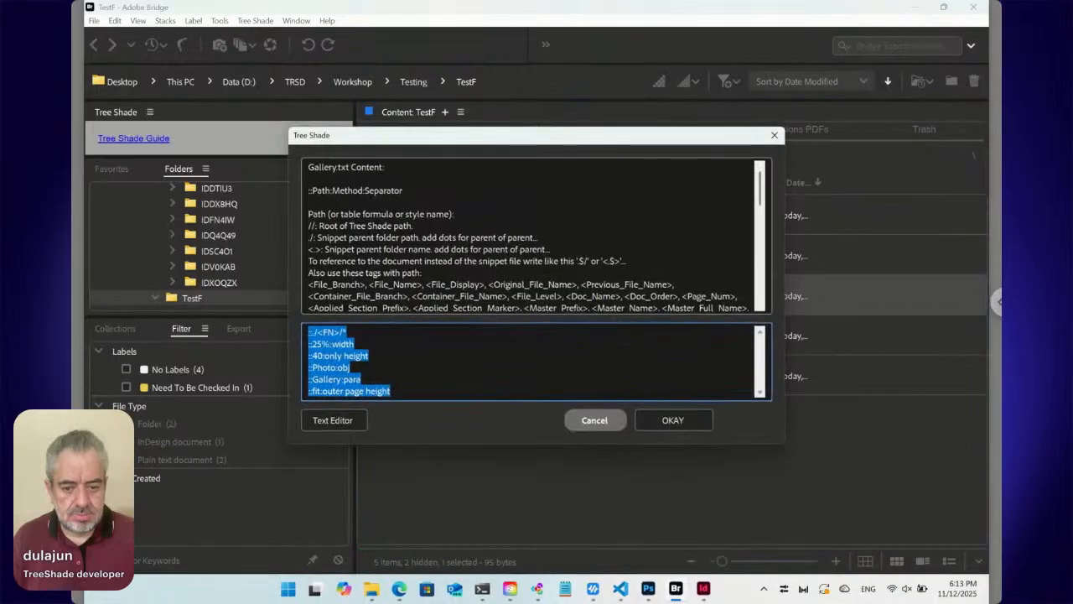
{"action": "left_click", "coordinate": [606, 418]}
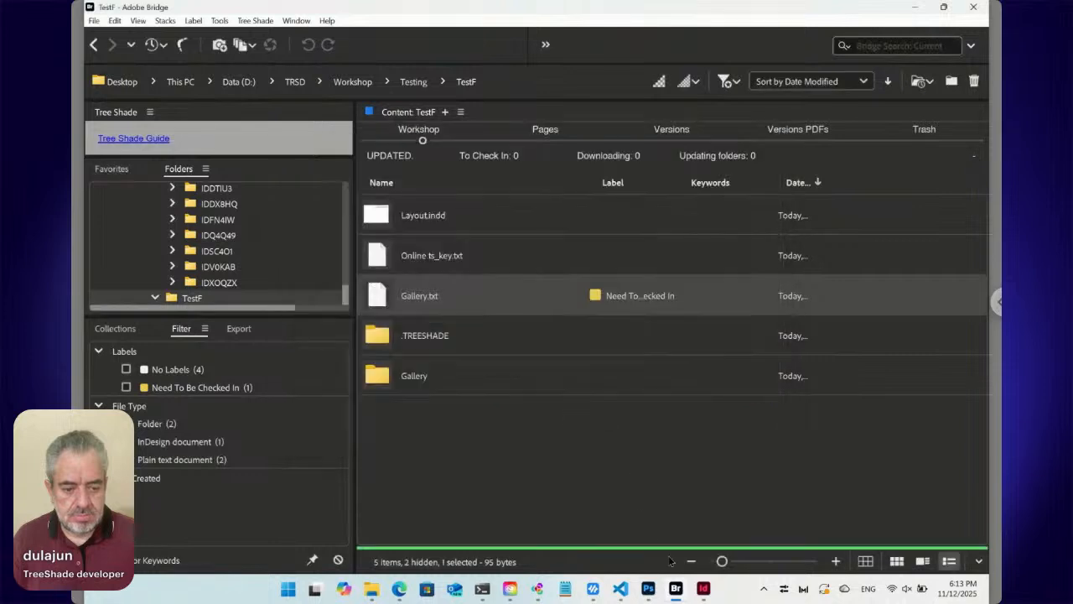
Step: Switch to VS Code, close the Gallery.txt file, and return to the InDesign layout
{"action": "left_click", "coordinate": [703, 590]}
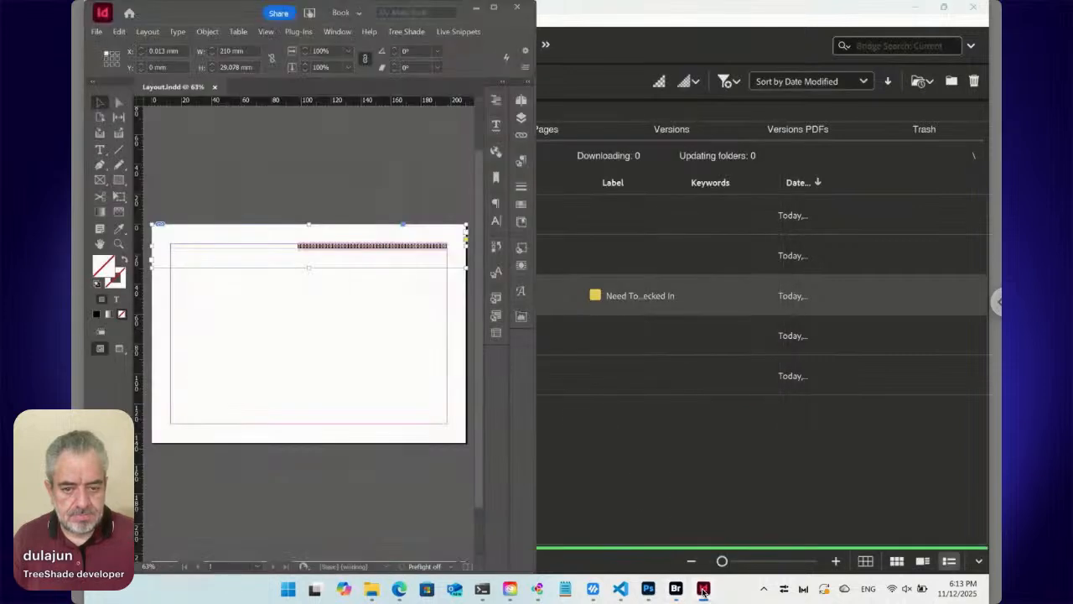
{"action": "left_click", "coordinate": [621, 588]}
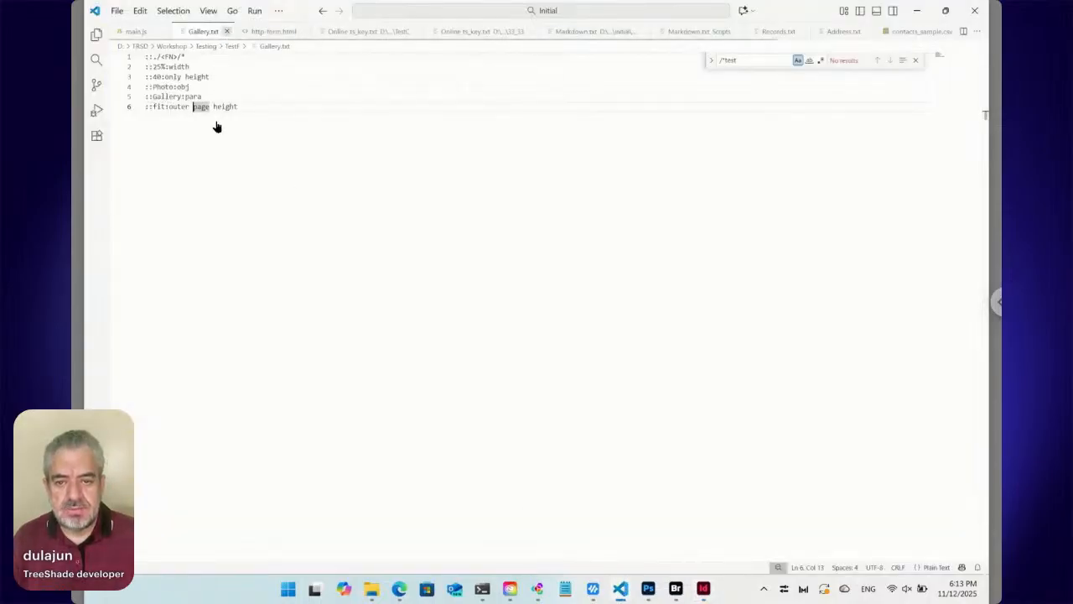
{"action": "key", "text": "ctrl+w"}
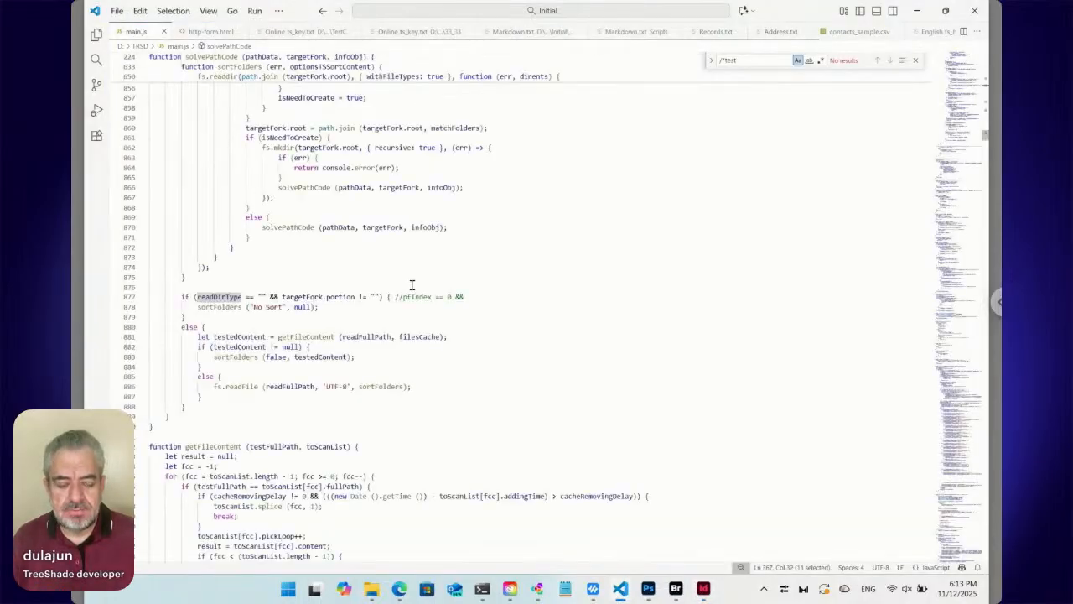
{"action": "left_click", "coordinate": [678, 589]}
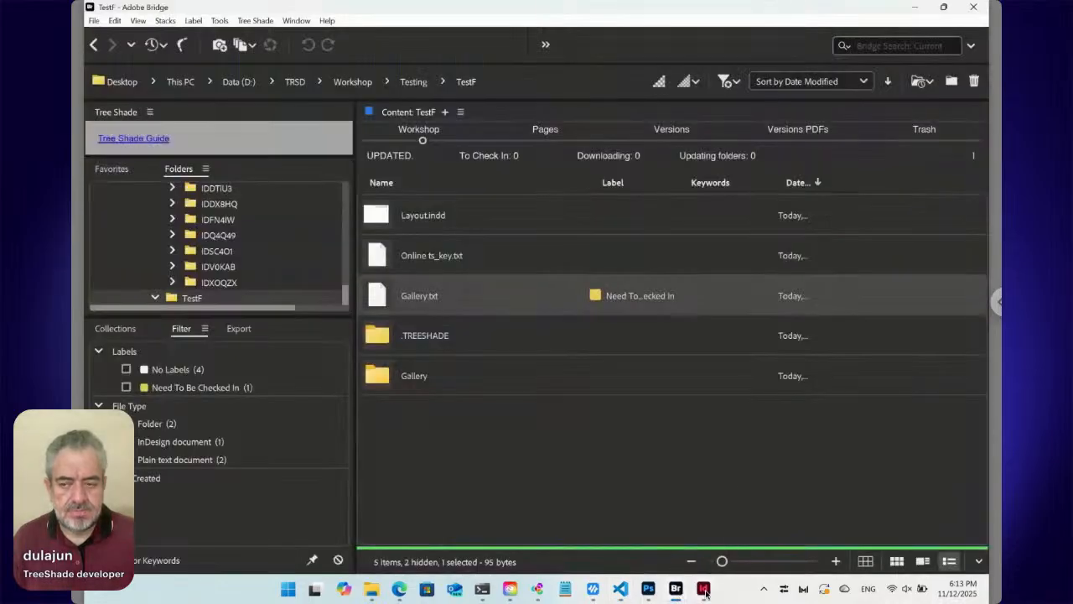
{"action": "left_click", "coordinate": [704, 591]}
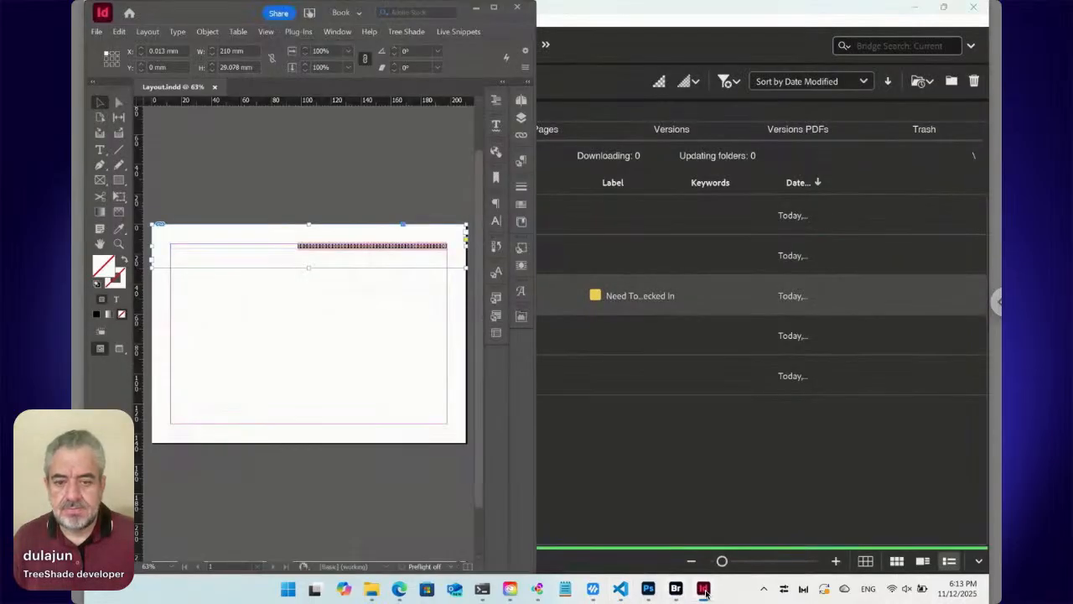
Step: Select all the text in the page's text frame, place Gallery.txt there from Bridge, and dismiss the script alert
{"action": "double_click", "coordinate": [302, 248]}
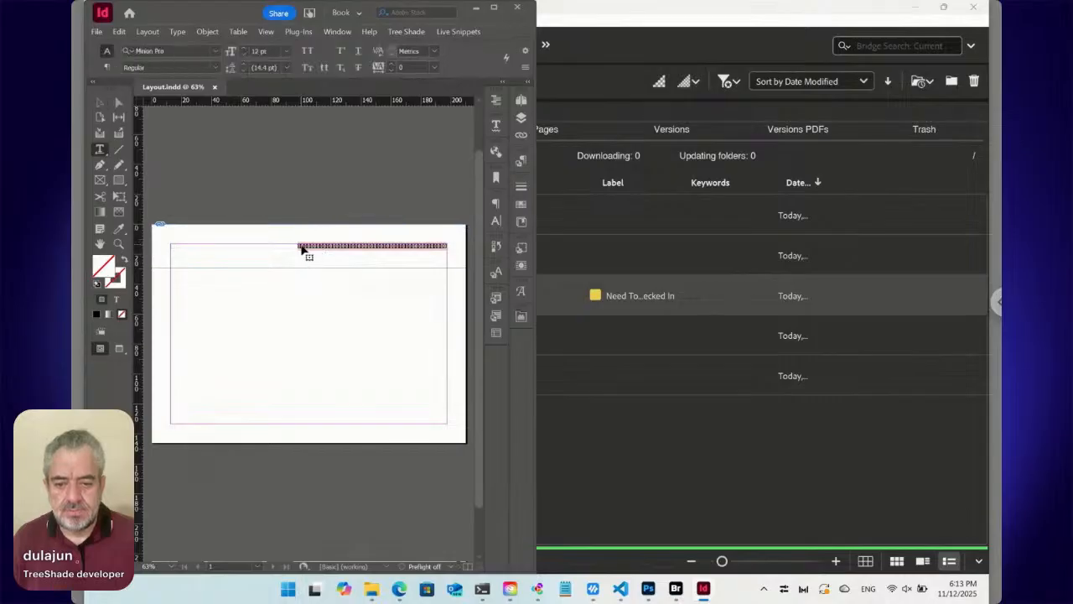
{"action": "key", "text": "ctrl+a"}
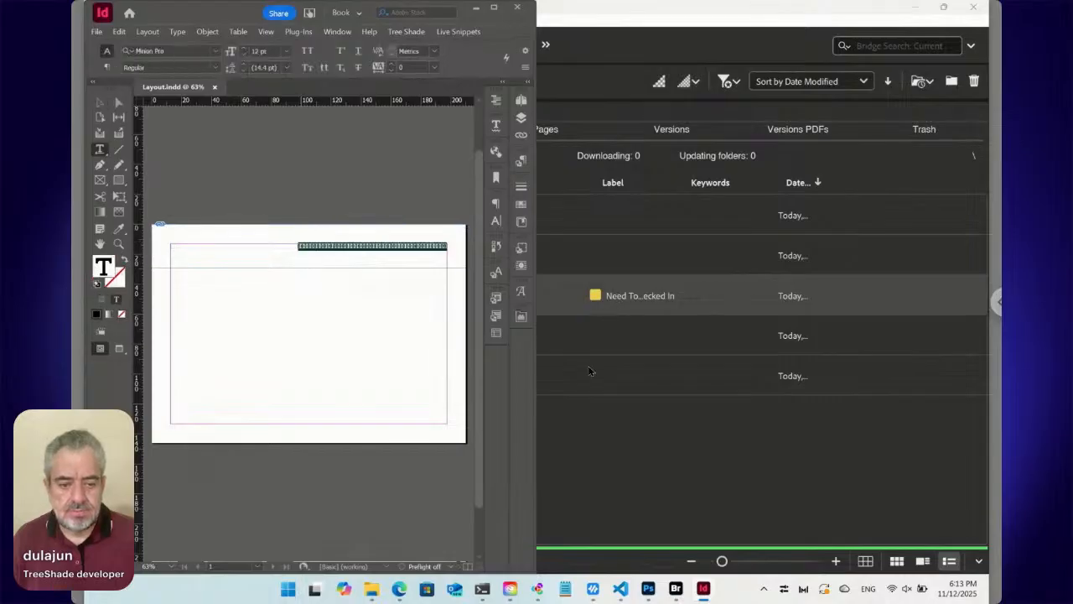
{"action": "left_click", "coordinate": [593, 427]}
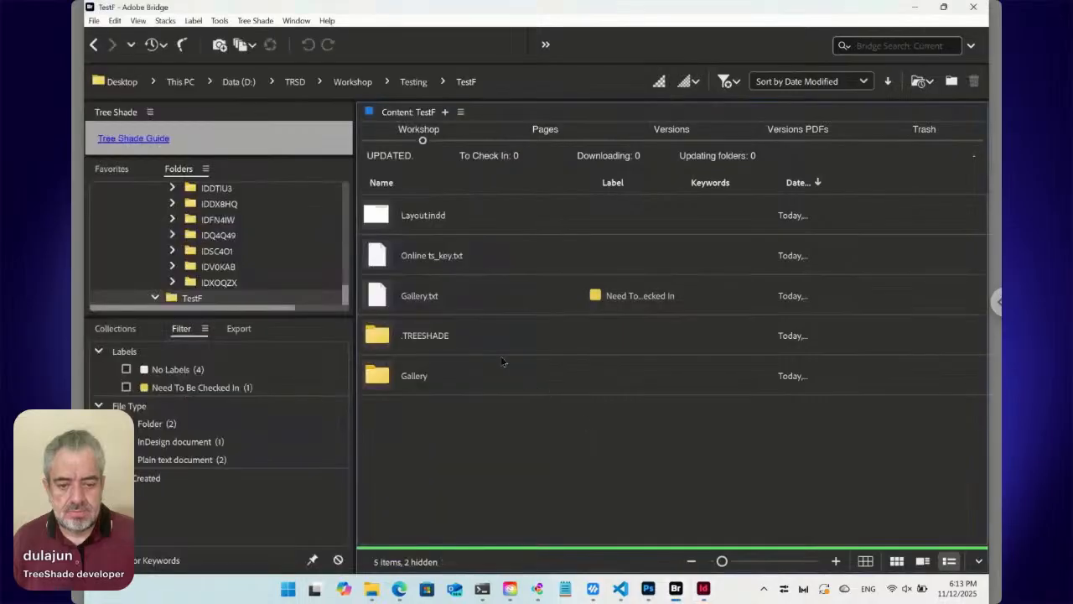
{"action": "left_click", "coordinate": [387, 295]}
{"action": "right_click", "coordinate": [387, 295]}
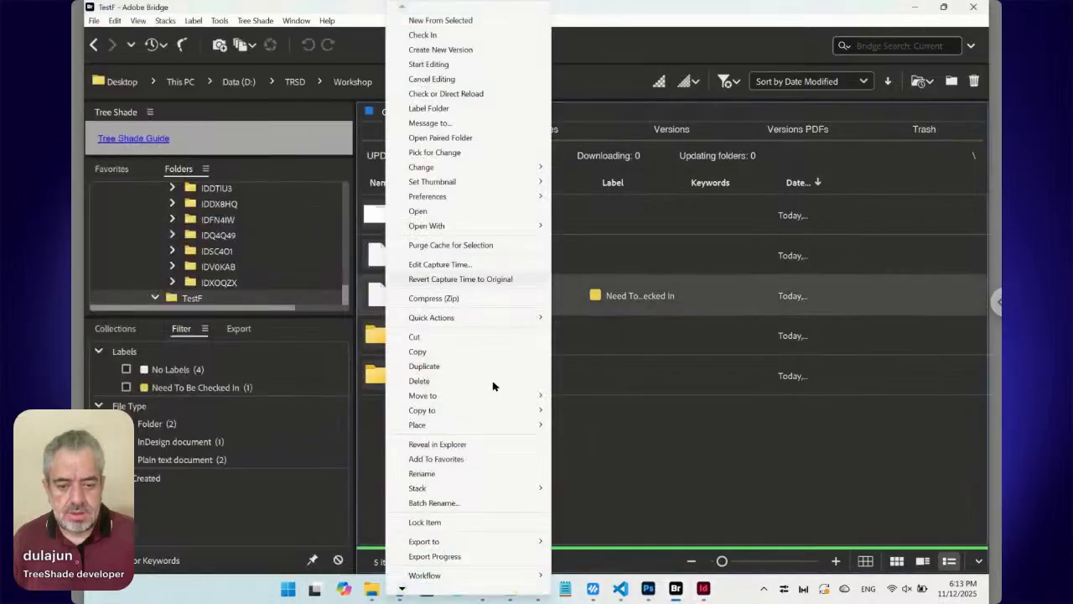
{"action": "mouse_move", "coordinate": [512, 428]}
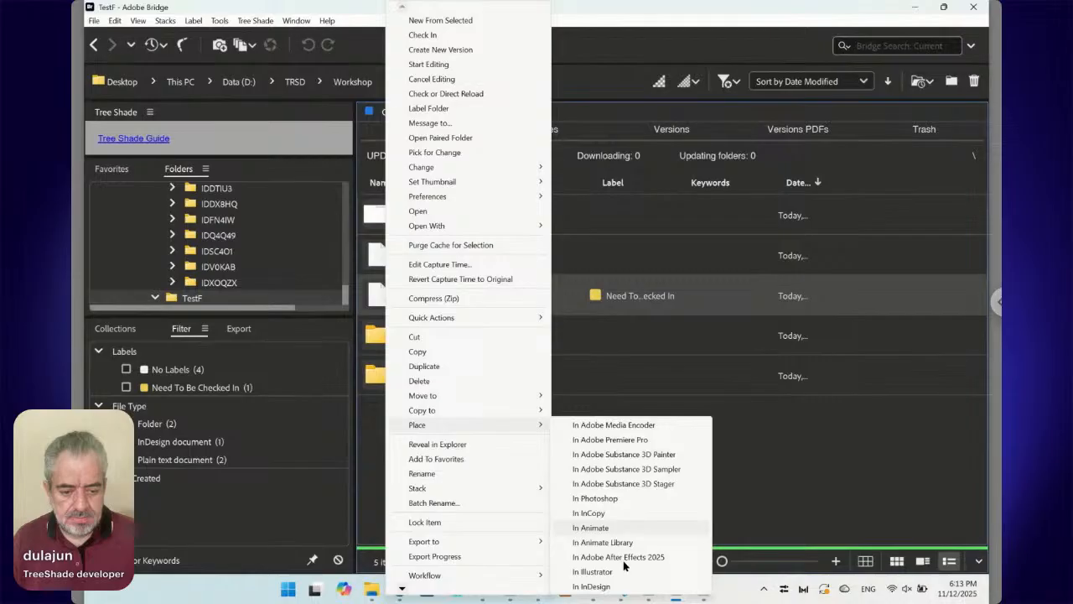
{"action": "left_click", "coordinate": [591, 586]}
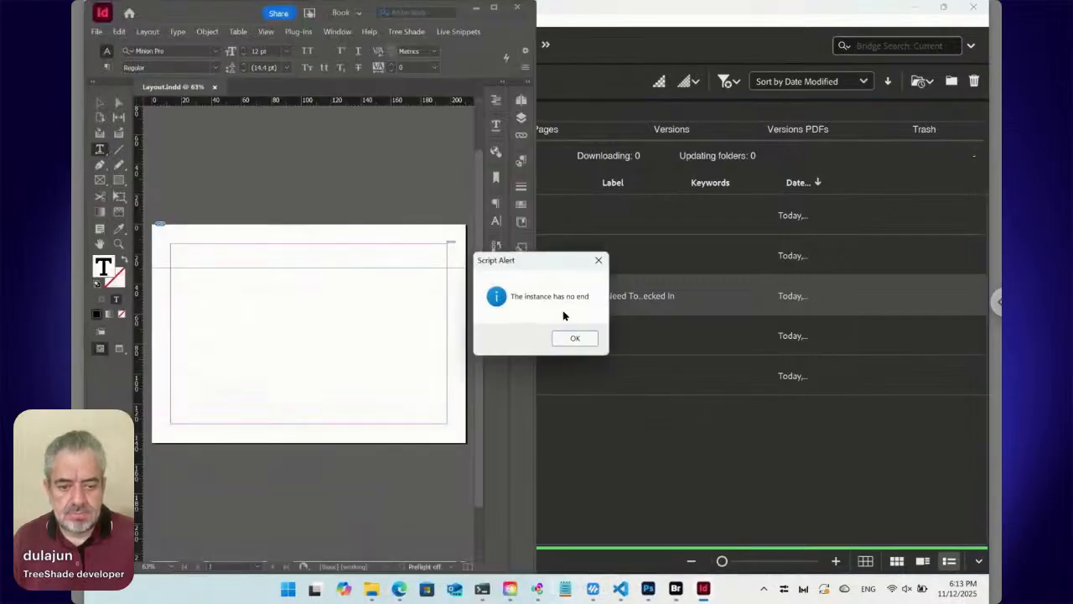
{"action": "left_click", "coordinate": [578, 341]}
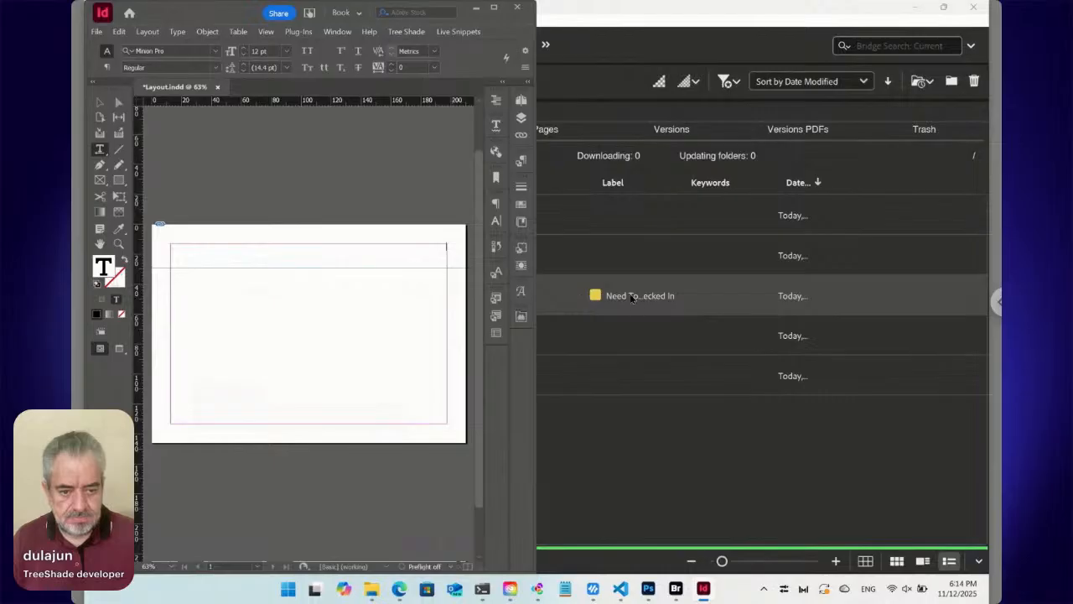
Step: Place Gallery.txt from Bridge into the InDesign layout, agree to check in, and save Layout.indd
{"action": "left_click", "coordinate": [546, 292]}
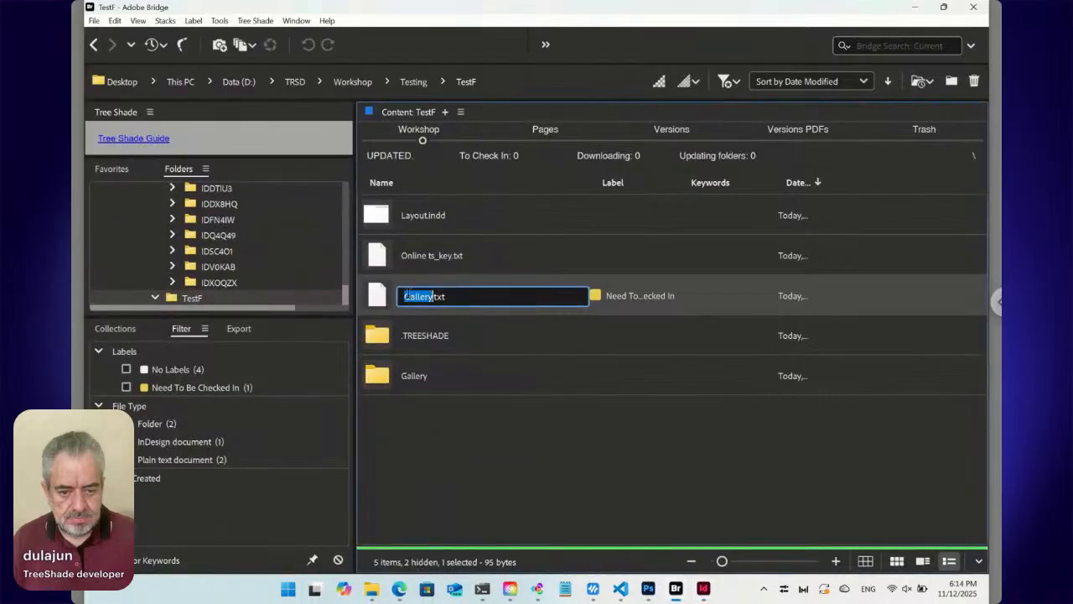
{"action": "right_click", "coordinate": [382, 299]}
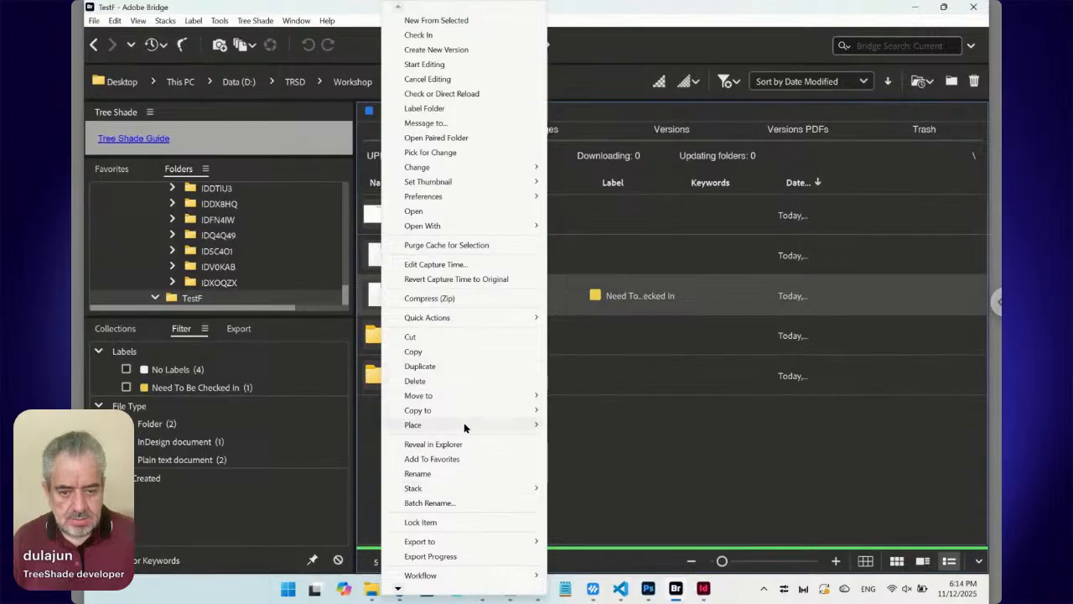
{"action": "mouse_move", "coordinate": [465, 425]}
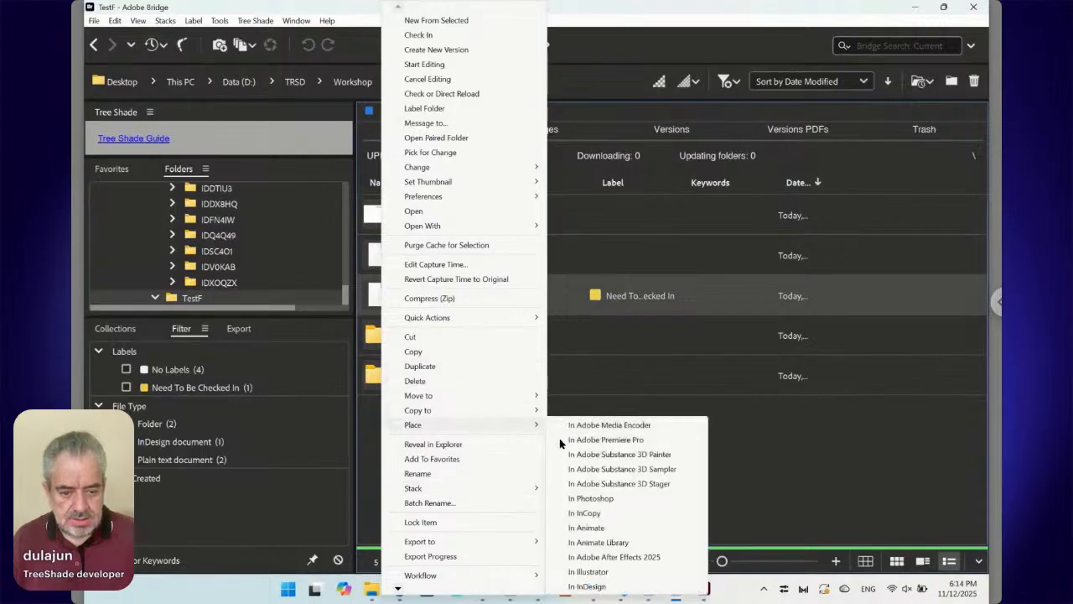
{"action": "left_click", "coordinate": [611, 586]}
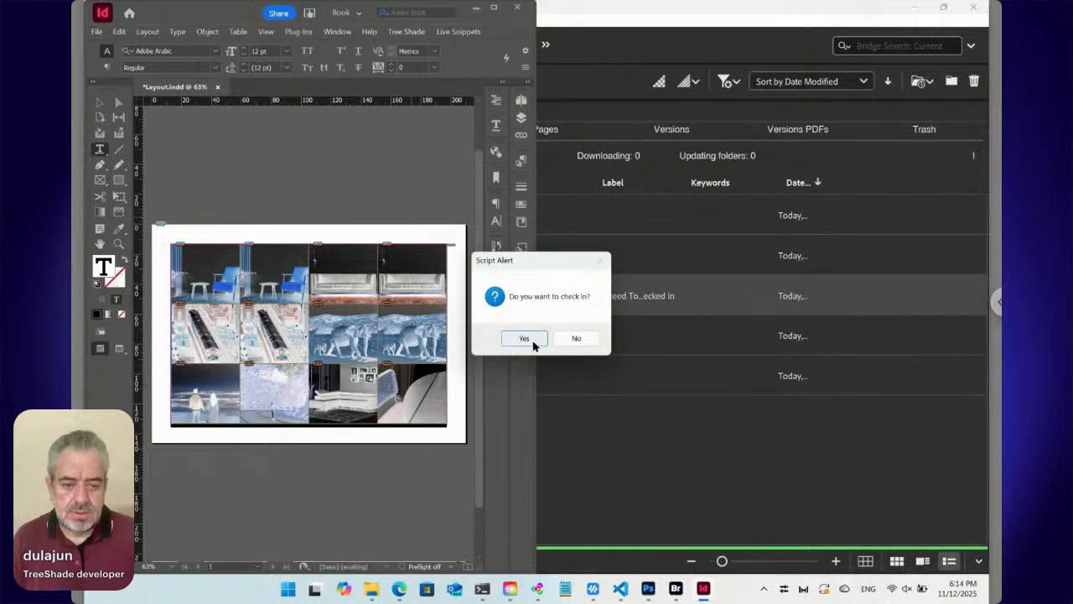
{"action": "left_click", "coordinate": [528, 340]}
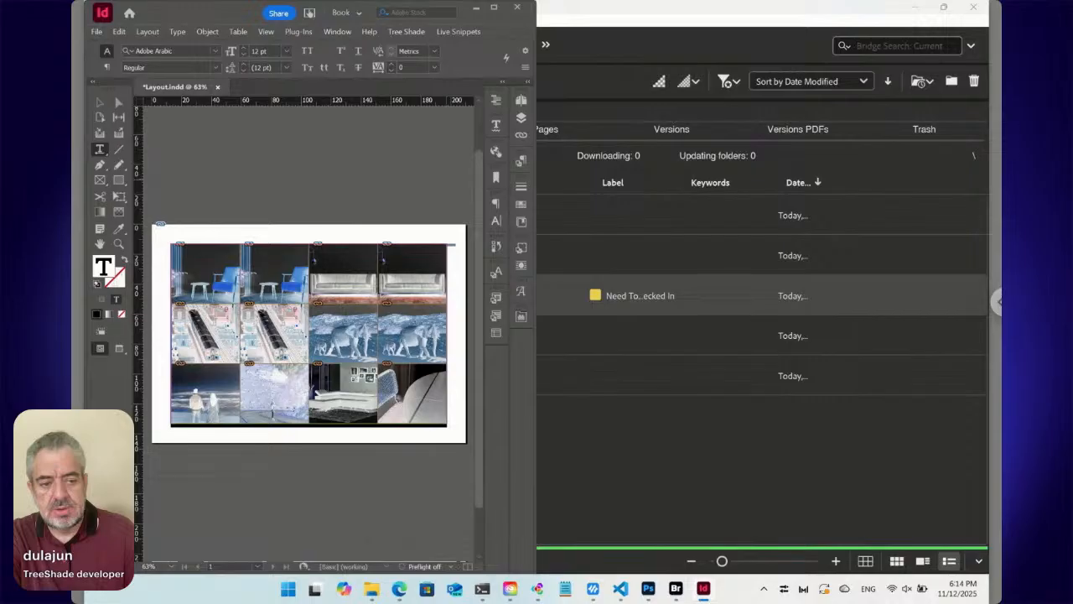
{"action": "key", "text": "ctrl+s"}
Step: Switch to Bridge, return to TestF's Workshop view, and open the online form of Online ts_key.txt
{"action": "key", "text": "alt+Tab"}
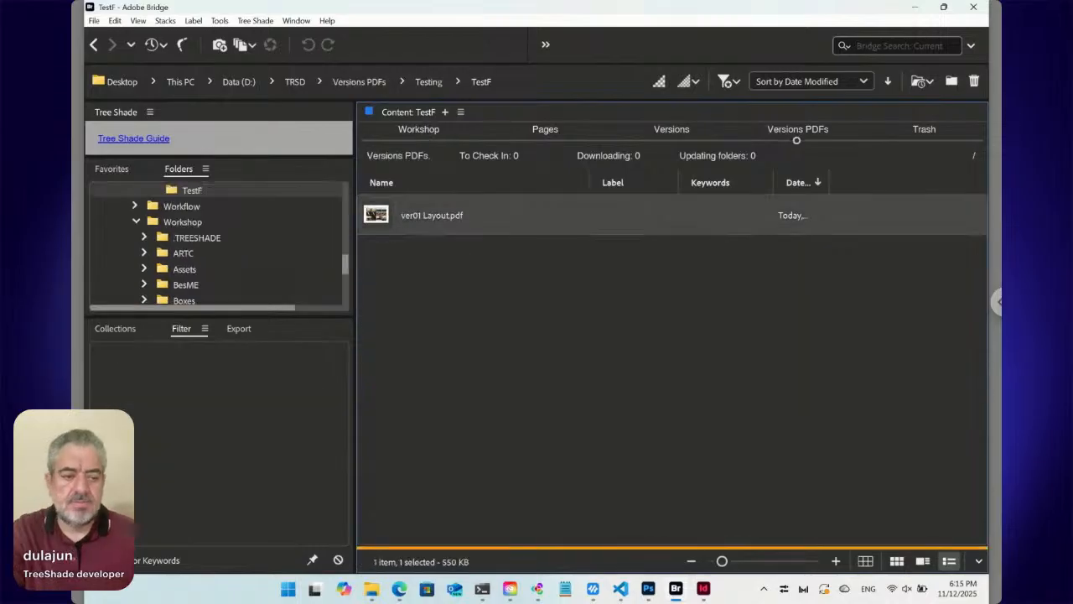
{"action": "left_click", "coordinate": [422, 141]}
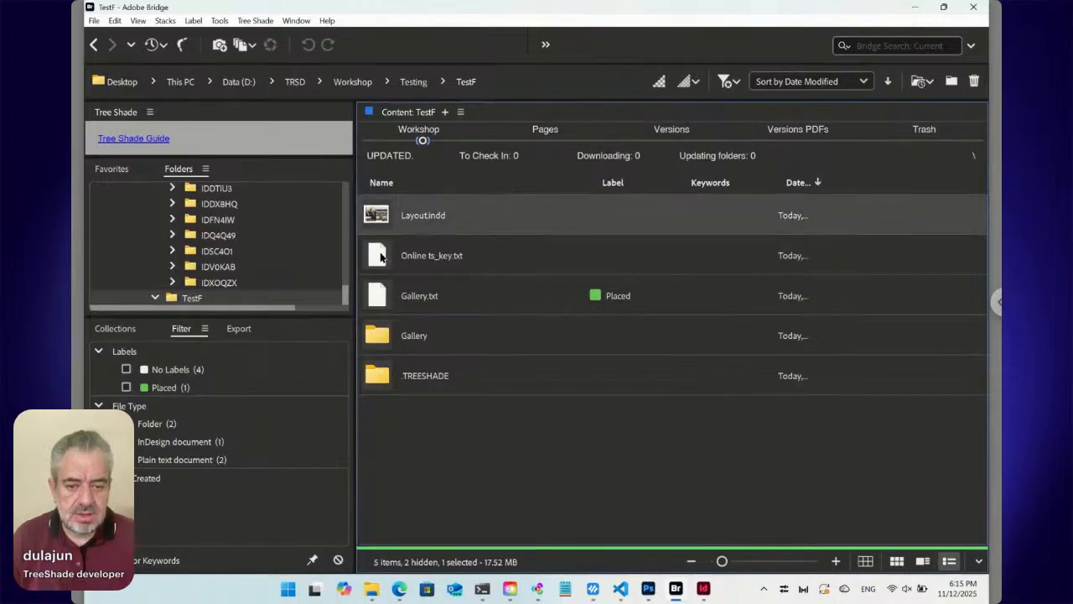
{"action": "double_click", "coordinate": [381, 257]}
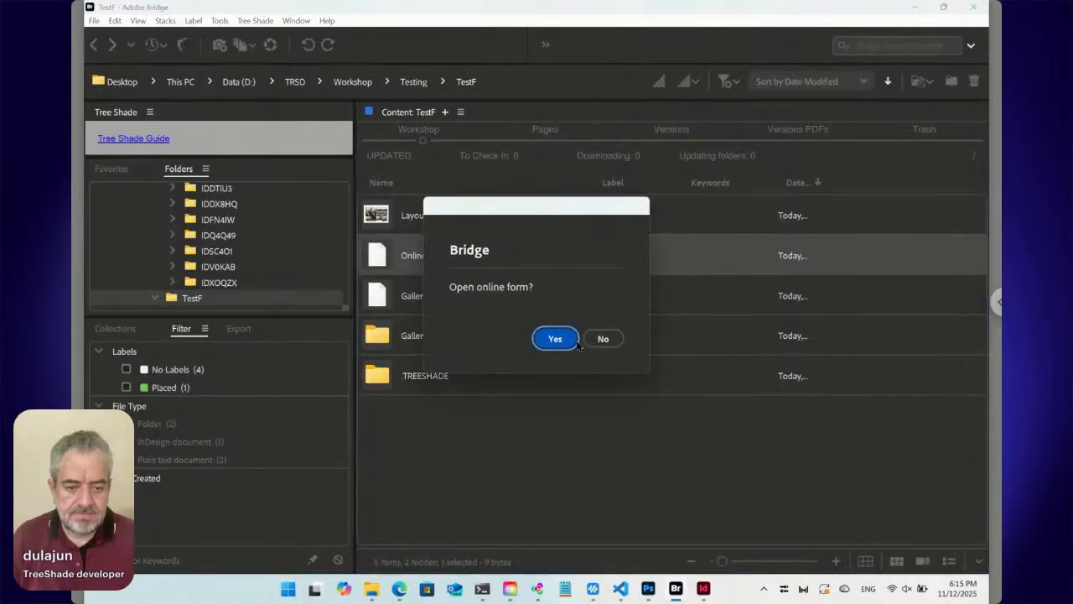
{"action": "left_click", "coordinate": [567, 345]}
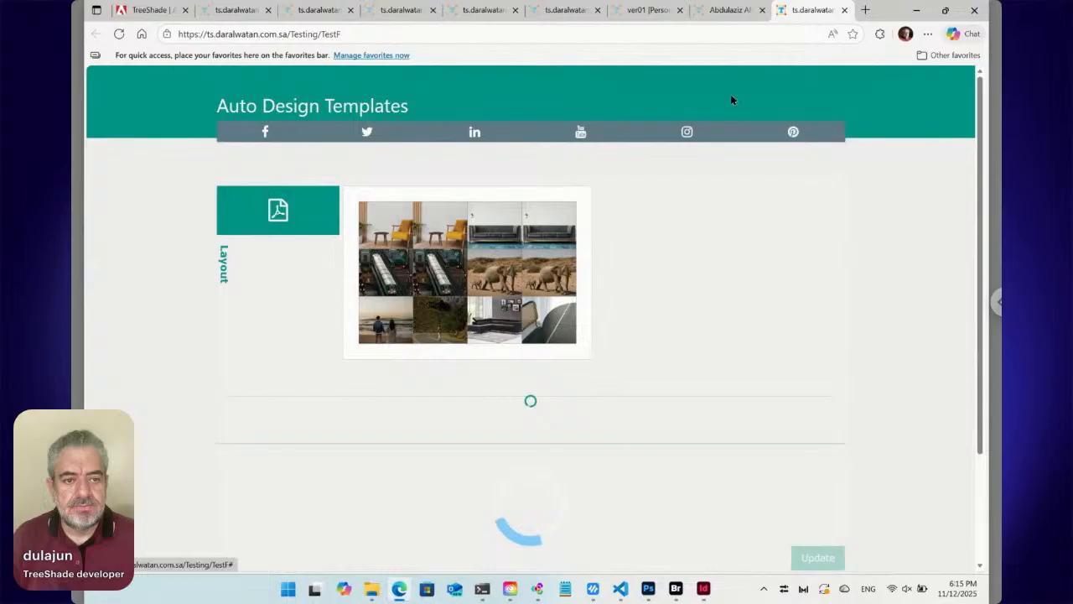
Step: Close the three unneeded tabs before the TestF form in the browser and snap its window side by side with Bridge
{"action": "left_click", "coordinate": [598, 10]}
{"action": "left_click", "coordinate": [597, 10]}
{"action": "left_click", "coordinate": [597, 10]}
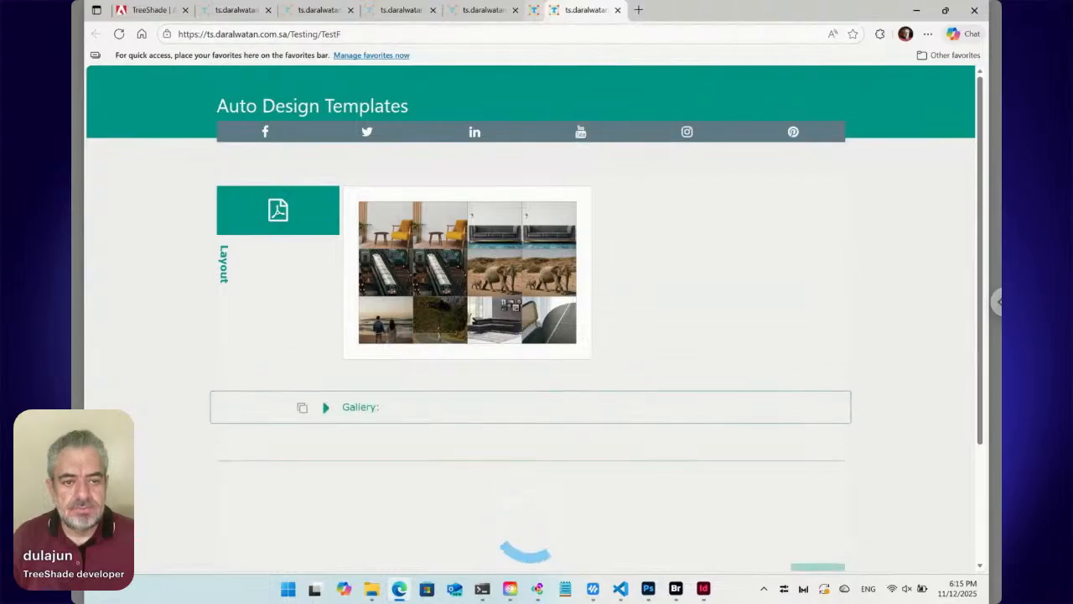
{"action": "mouse_move", "coordinate": [946, 11]}
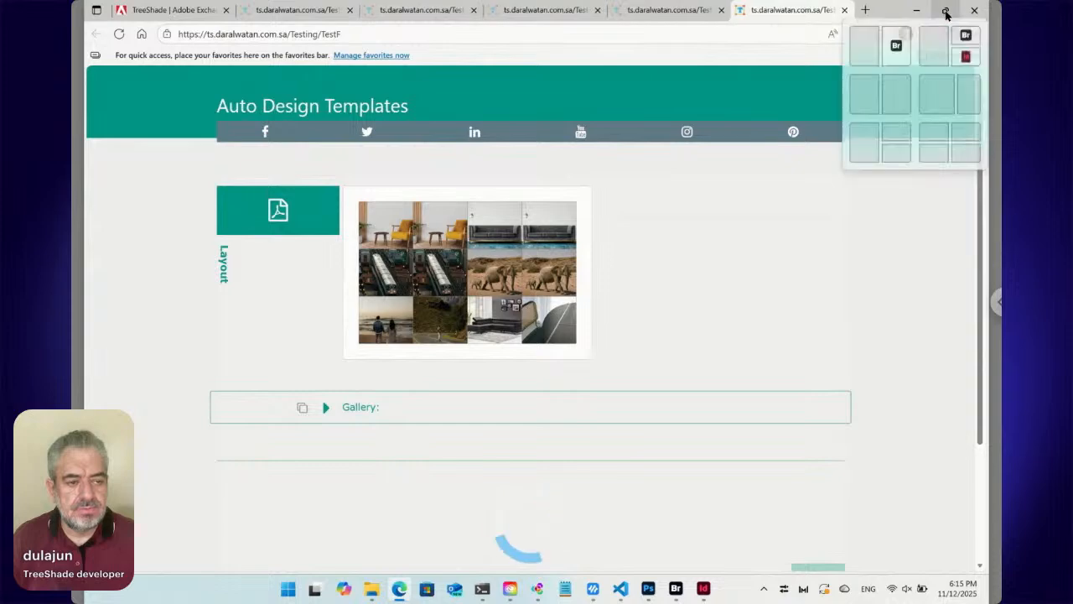
{"action": "left_click", "coordinate": [864, 47]}
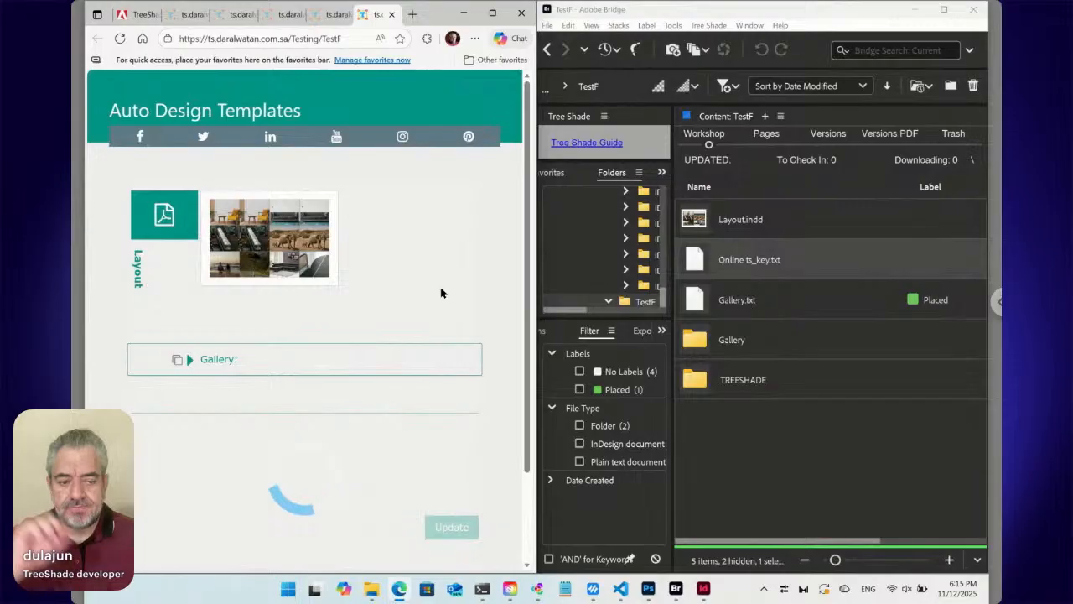
Step: Expand the Gallery section of the online form and examine its image upload entries
{"action": "left_click", "coordinate": [189, 360]}
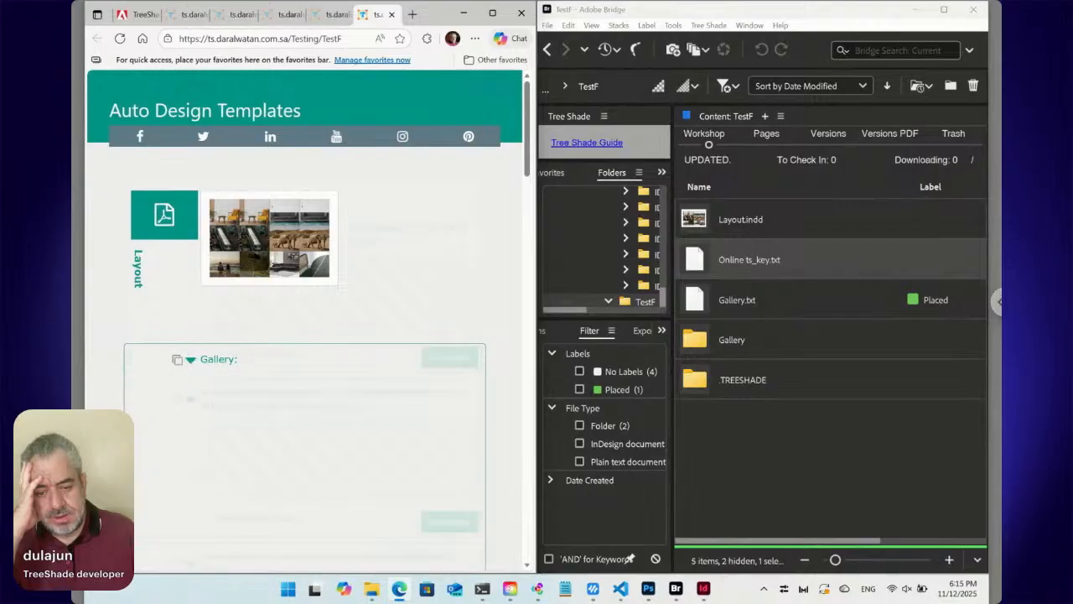
{"action": "scroll", "coordinate": [314, 326], "scroll_direction": "down", "scroll_amount": 1}
{"action": "scroll", "coordinate": [315, 331], "scroll_direction": "down", "scroll_amount": 5}
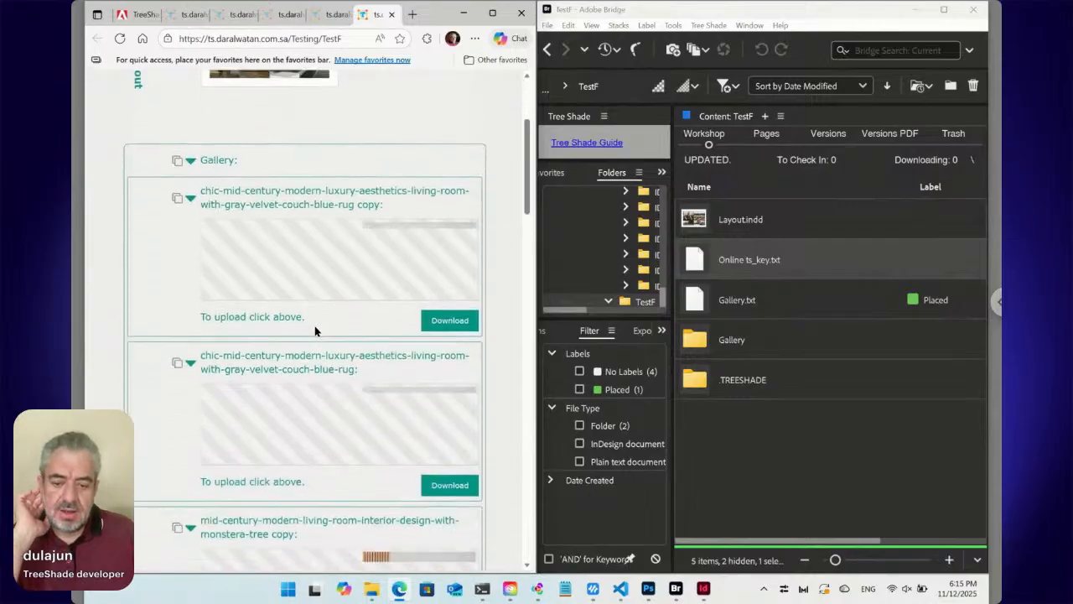
{"action": "scroll", "coordinate": [371, 200], "scroll_direction": "down", "scroll_amount": 2}
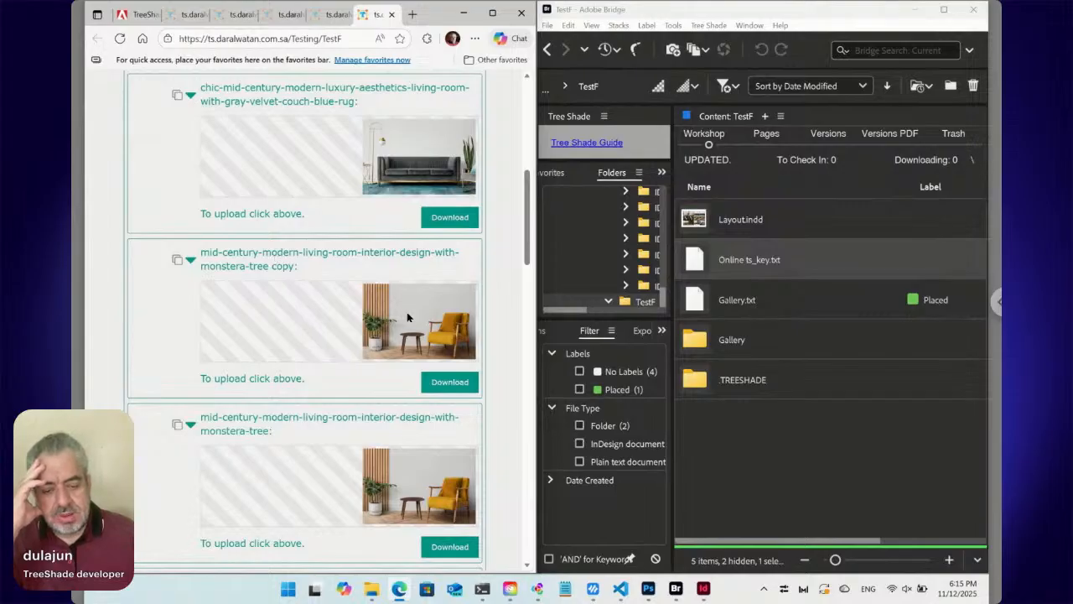
Step: Open the Gallery folder in Bridge and select the unlabelled image ending in 31559069.jpg to refresh its label
{"action": "double_click", "coordinate": [694, 339]}
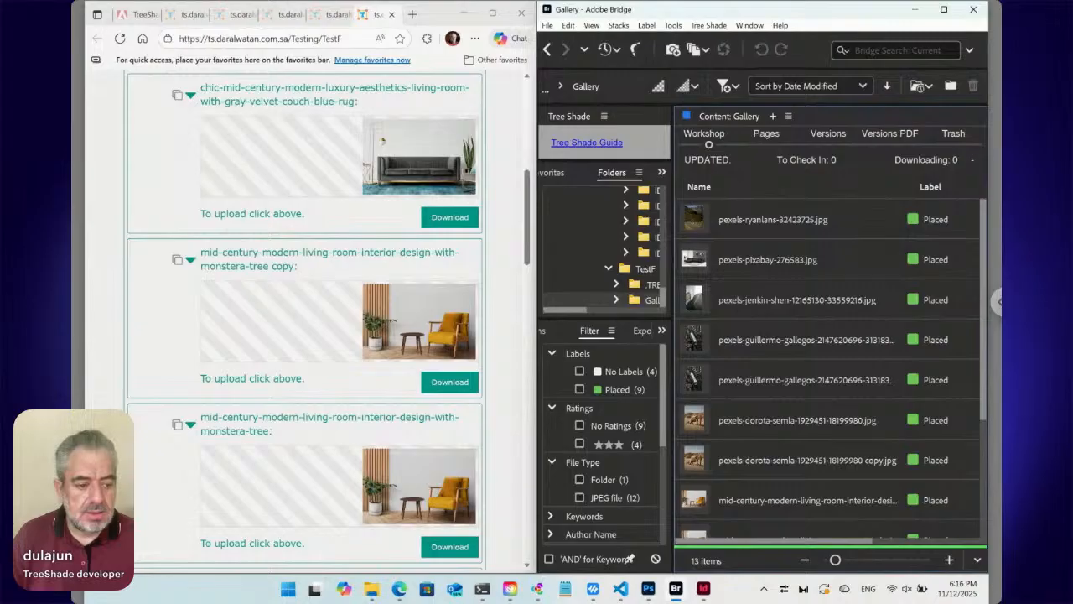
{"action": "left_click_drag", "start_coordinate": [983, 361], "coordinate": [981, 494]}
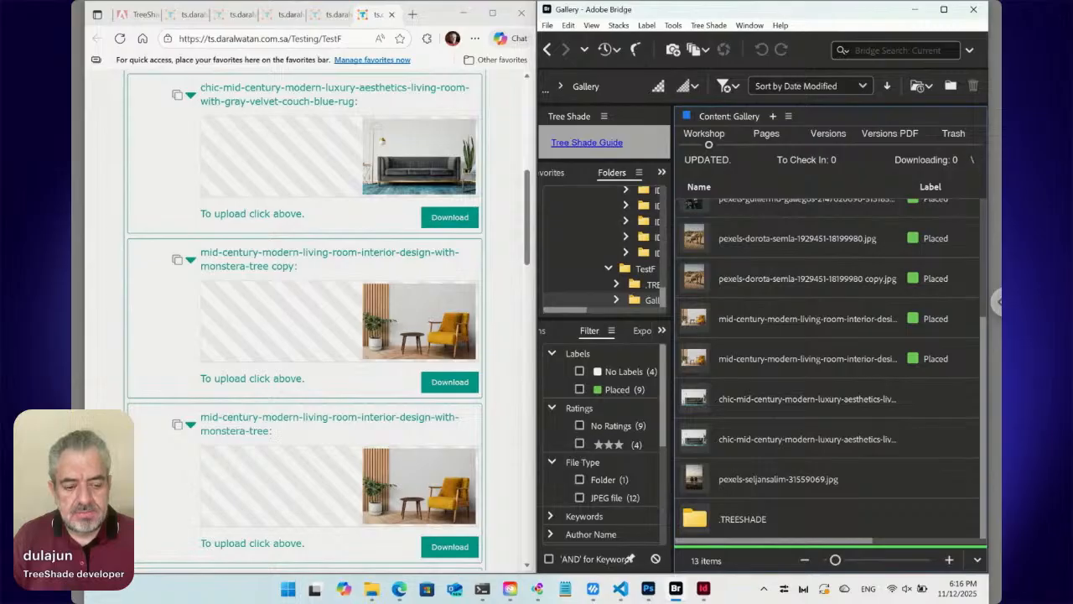
{"action": "left_click", "coordinate": [776, 484]}
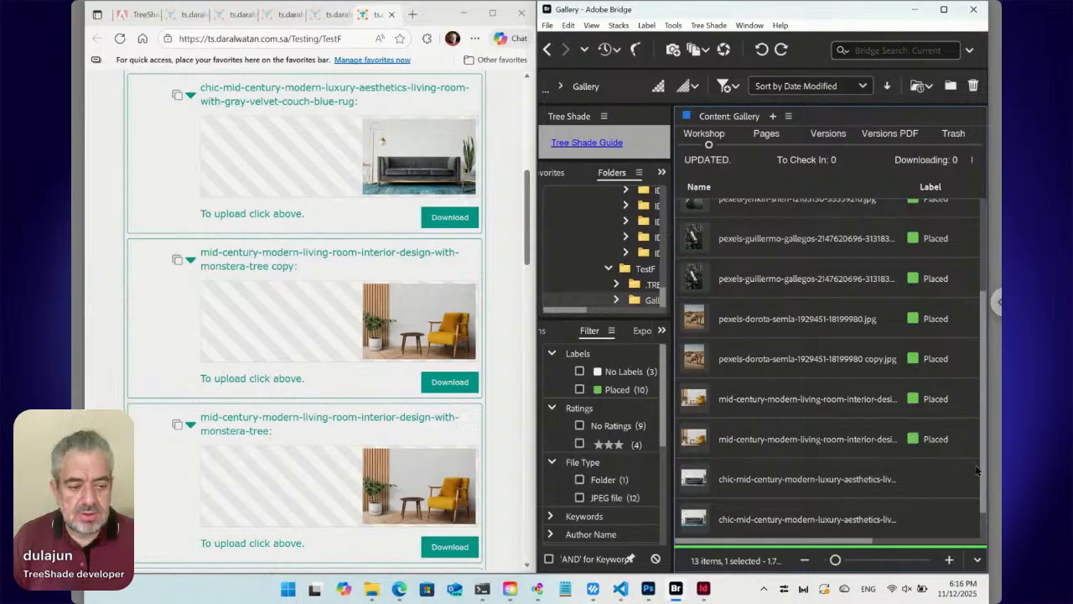
{"action": "scroll", "coordinate": [856, 501], "scroll_direction": "down", "scroll_amount": 1}
{"action": "scroll", "coordinate": [855, 502], "scroll_direction": "up", "scroll_amount": 3}
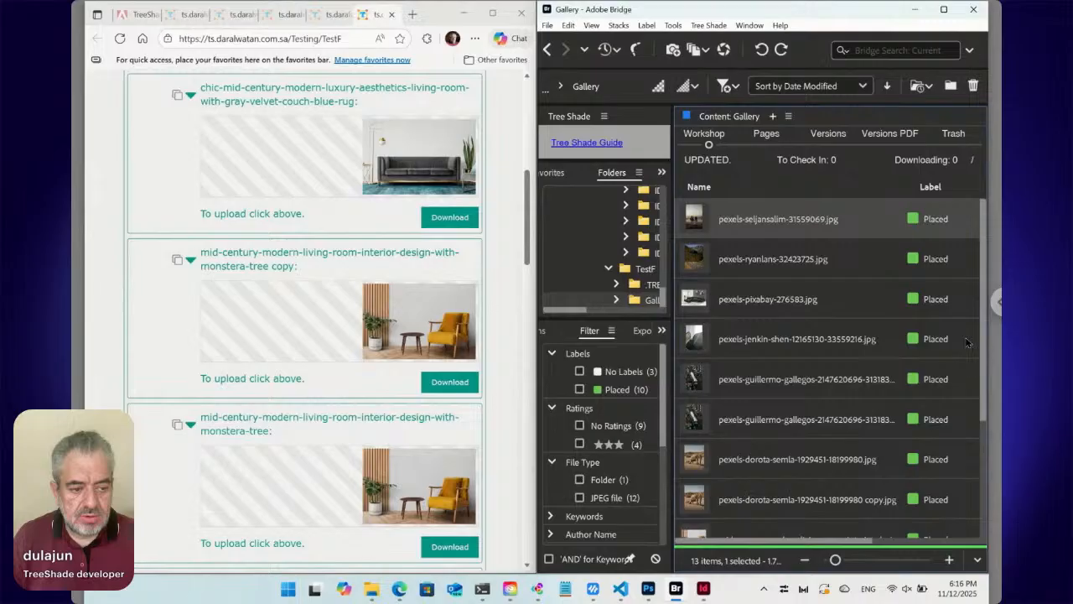
Step: Select each of the two unlabelled chic-mid-century-modern images in the Gallery folder to refresh their labels
{"action": "scroll", "coordinate": [846, 396], "scroll_direction": "down", "scroll_amount": 3}
{"action": "left_click", "coordinate": [773, 483]}
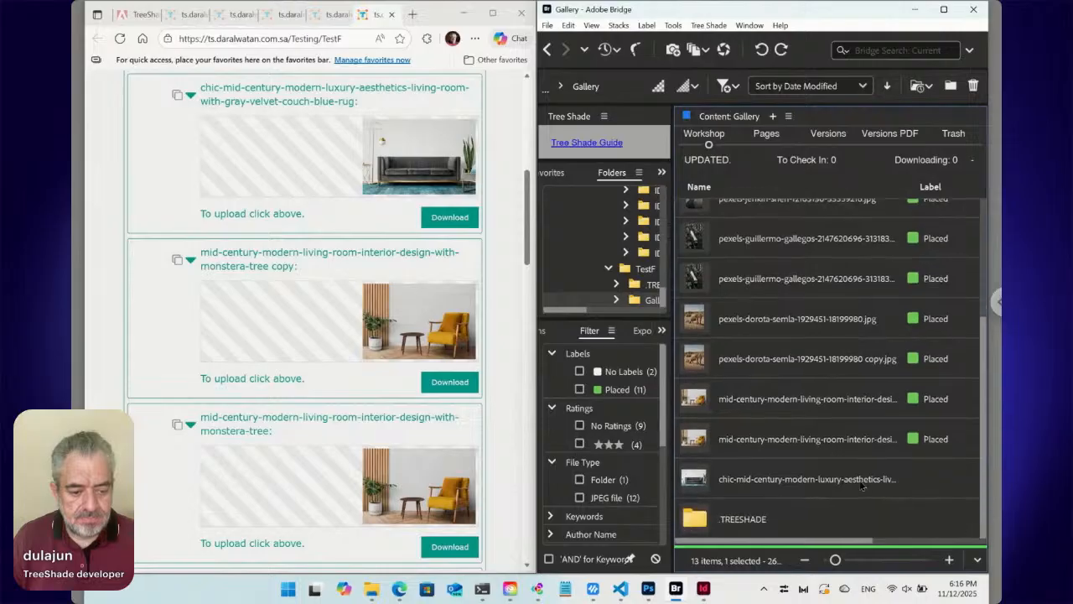
{"action": "scroll", "coordinate": [863, 486], "scroll_direction": "up", "scroll_amount": 5}
{"action": "left_click", "coordinate": [860, 485]}
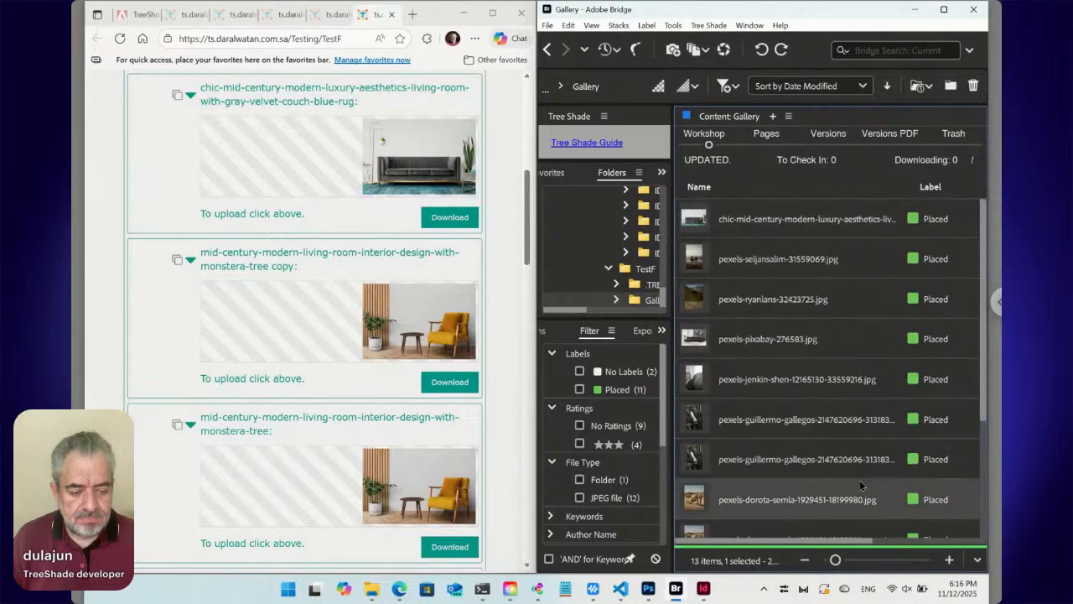
{"action": "scroll", "coordinate": [859, 480], "scroll_direction": "down", "scroll_amount": 3}
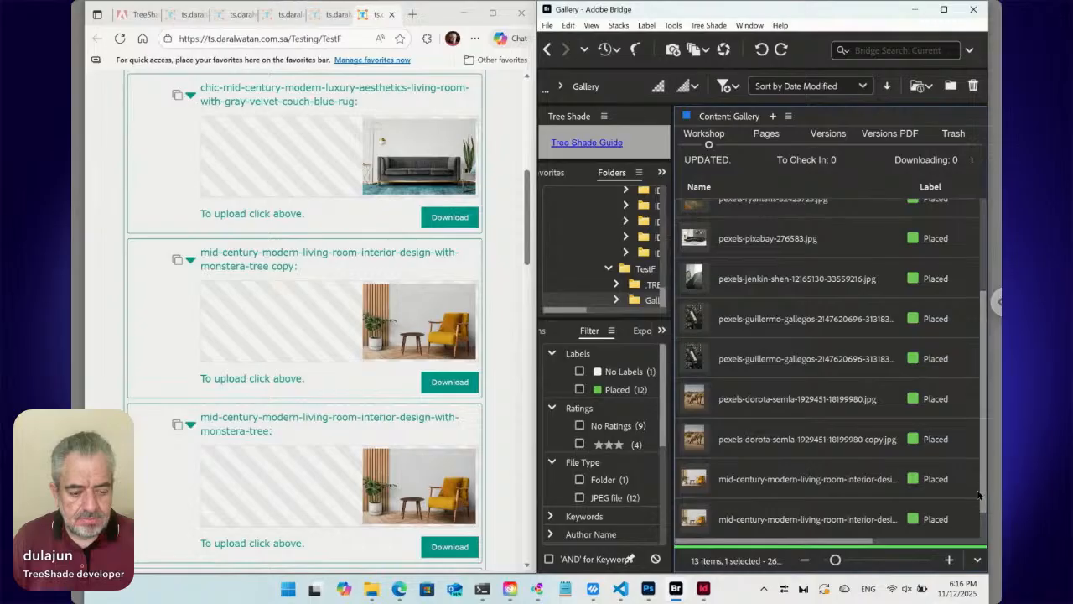
{"action": "scroll", "coordinate": [980, 491], "scroll_direction": "down", "scroll_amount": 2}
{"action": "scroll", "coordinate": [977, 503], "scroll_direction": "up", "scroll_amount": 5}
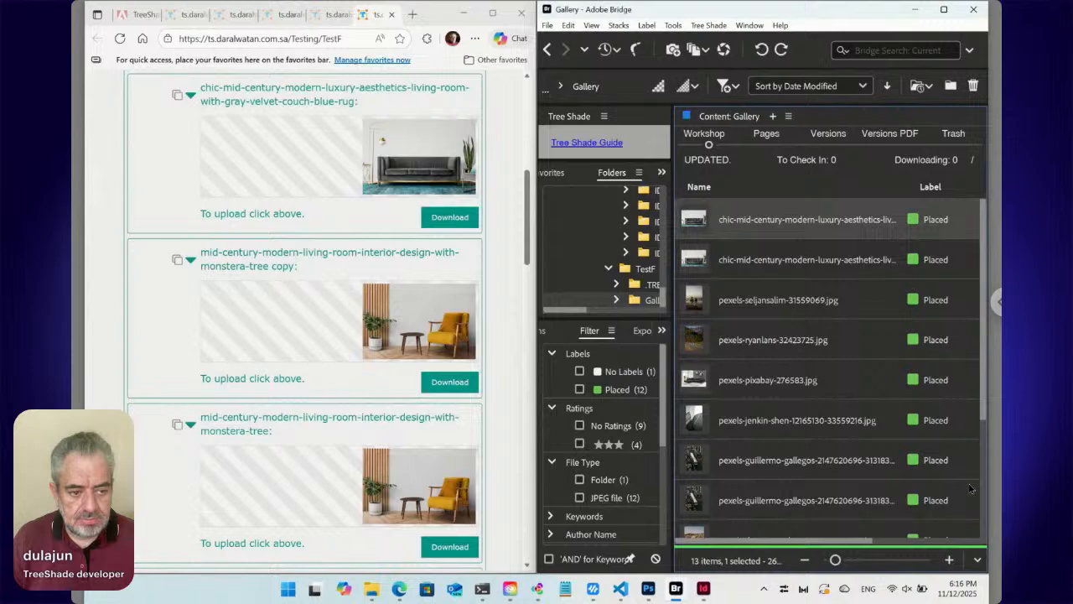
Step: Move all Gallery images except the one ending in 31318368.jpg to the Tree Shade trash, including those used in documents
{"action": "scroll", "coordinate": [973, 486], "scroll_direction": "down", "scroll_amount": 5}
{"action": "key", "text": "ctrl+a"}
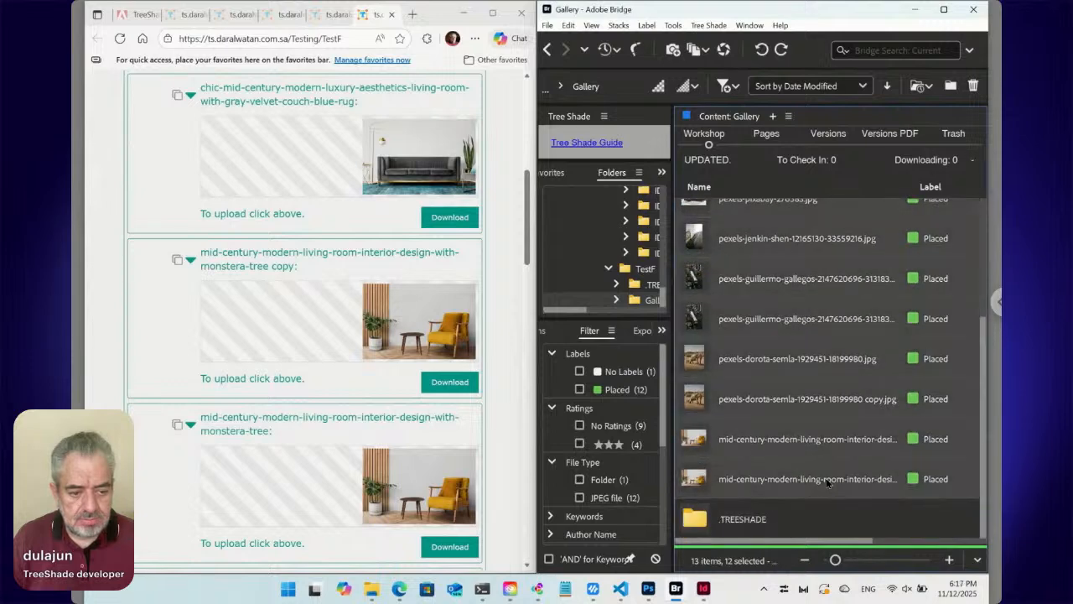
{"action": "left_click", "coordinate": [696, 282], "text": "ctrl"}
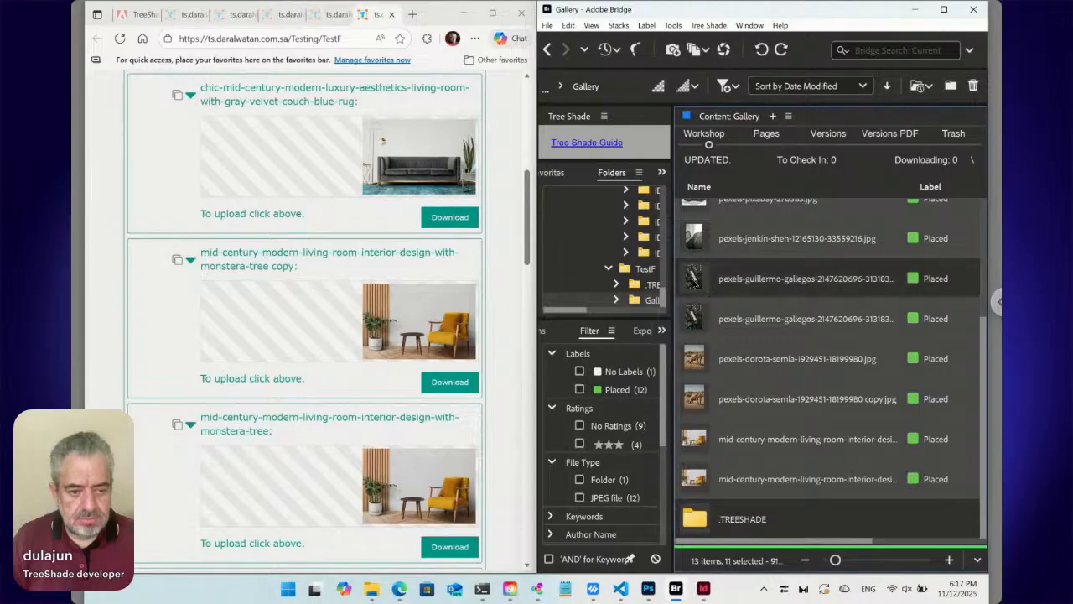
{"action": "left_click", "coordinate": [708, 25]}
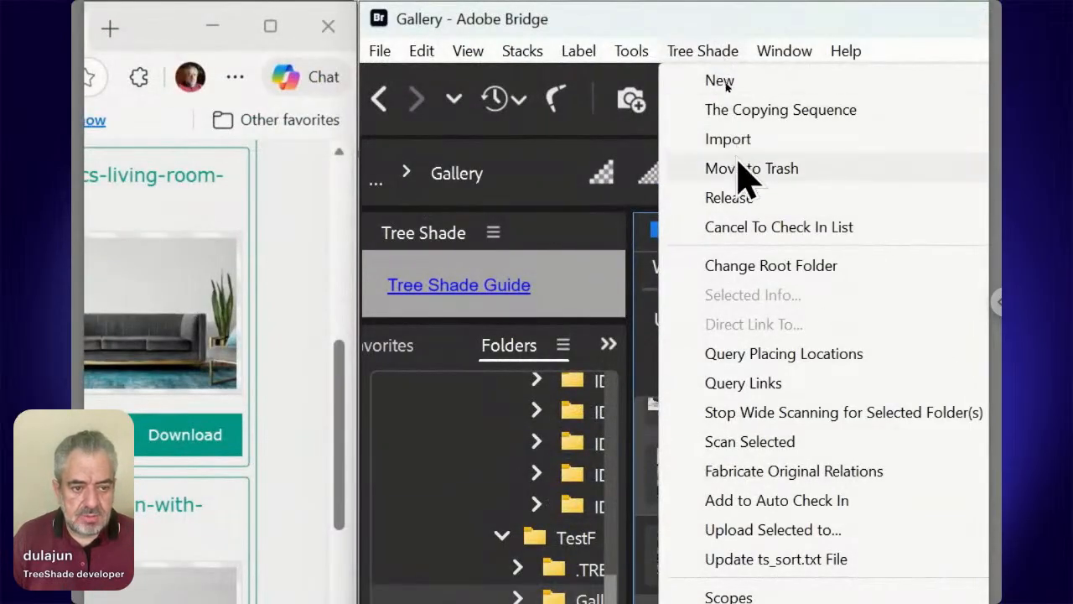
{"action": "left_click", "coordinate": [738, 169]}
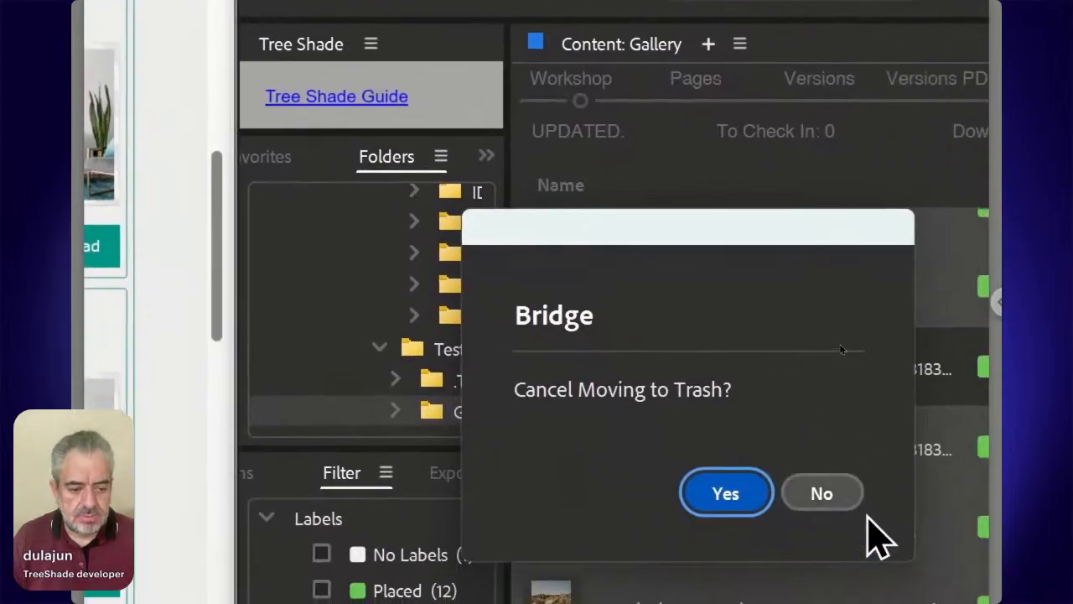
{"action": "left_click", "coordinate": [843, 496]}
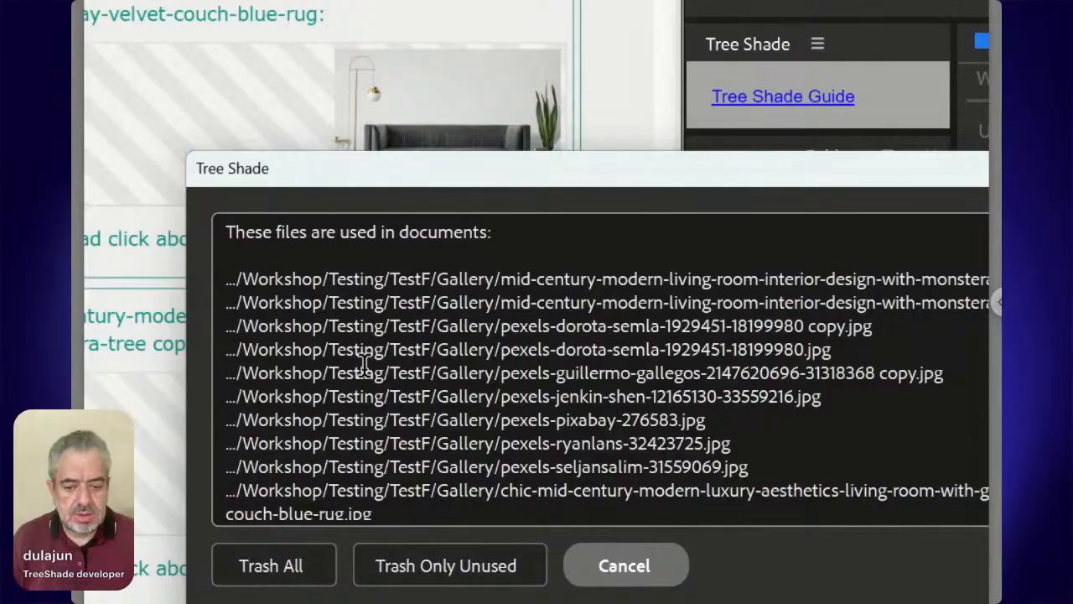
{"action": "scroll", "coordinate": [365, 362], "scroll_direction": "down", "scroll_amount": 1}
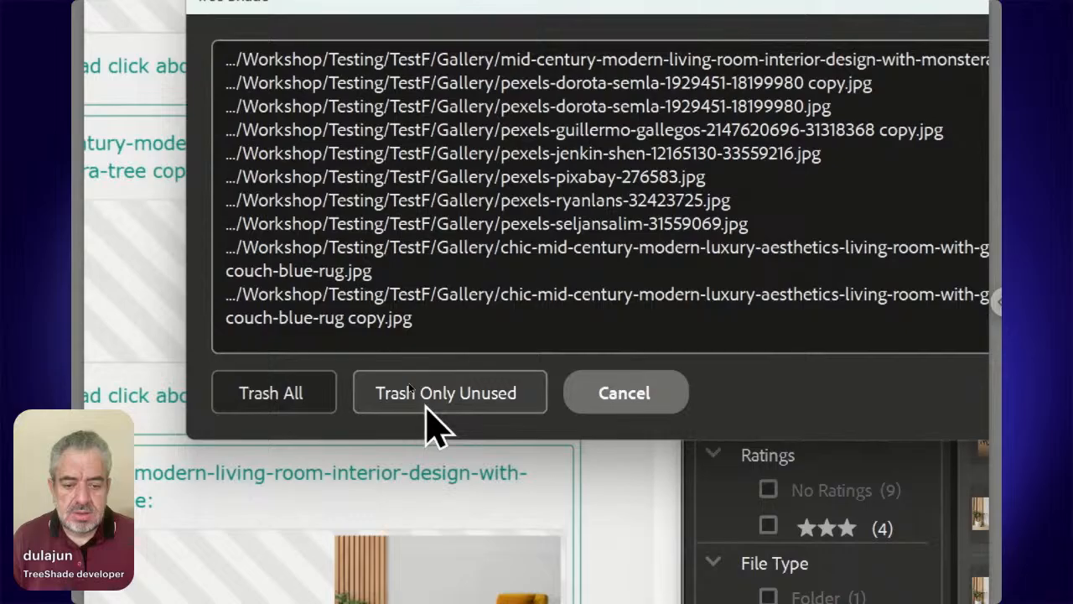
{"action": "left_click", "coordinate": [298, 410]}
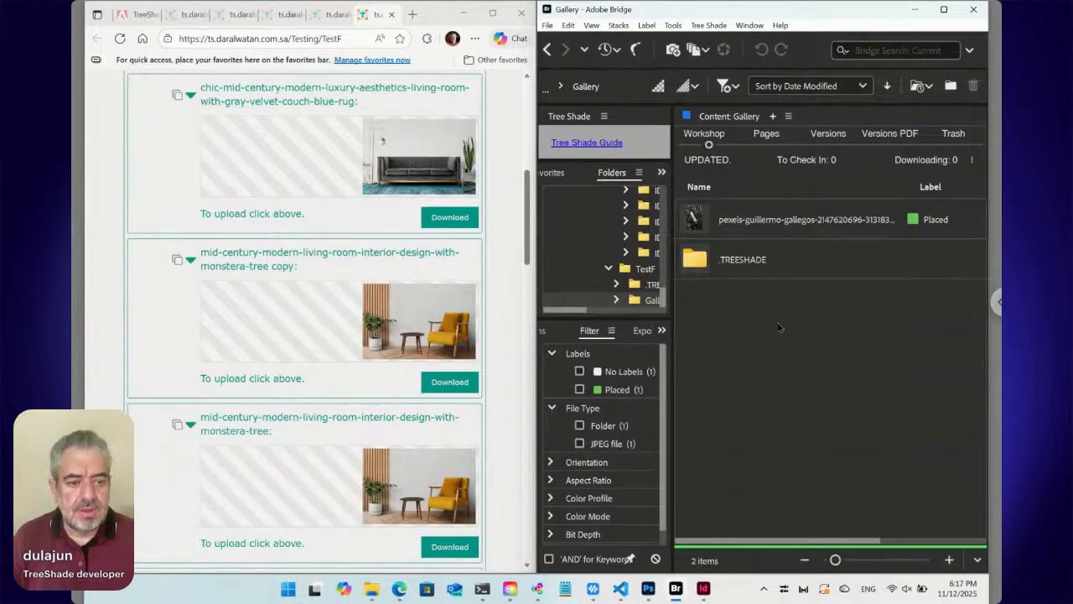
Step: Rename the remaining Gallery image by adding the prefix "ID12345 " and enclosing its original base name in square brackets before .jpg
{"action": "left_click", "coordinate": [781, 222]}
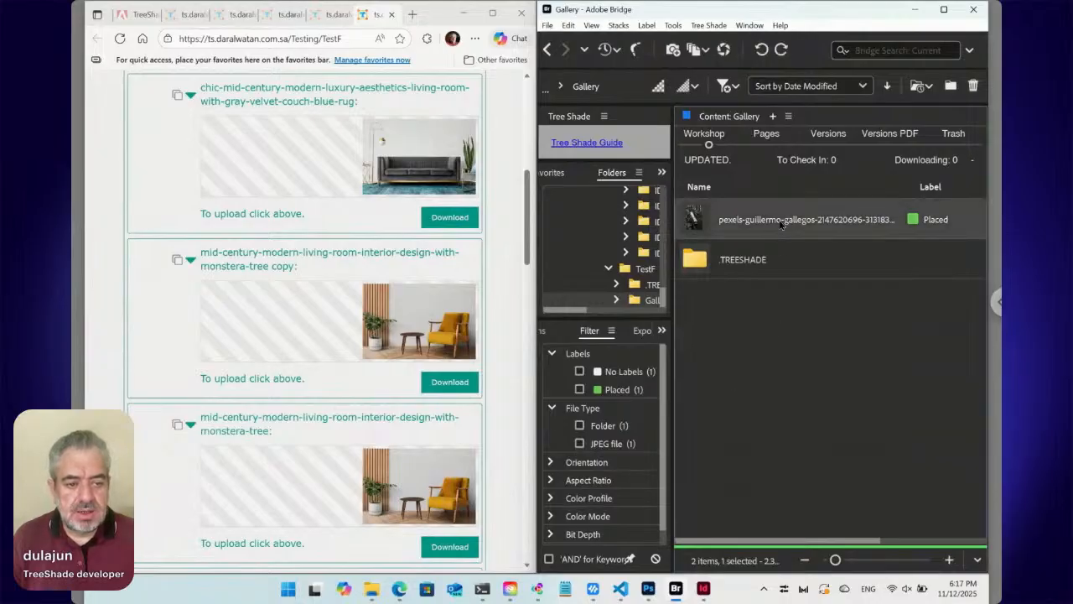
{"action": "left_click", "coordinate": [780, 220]}
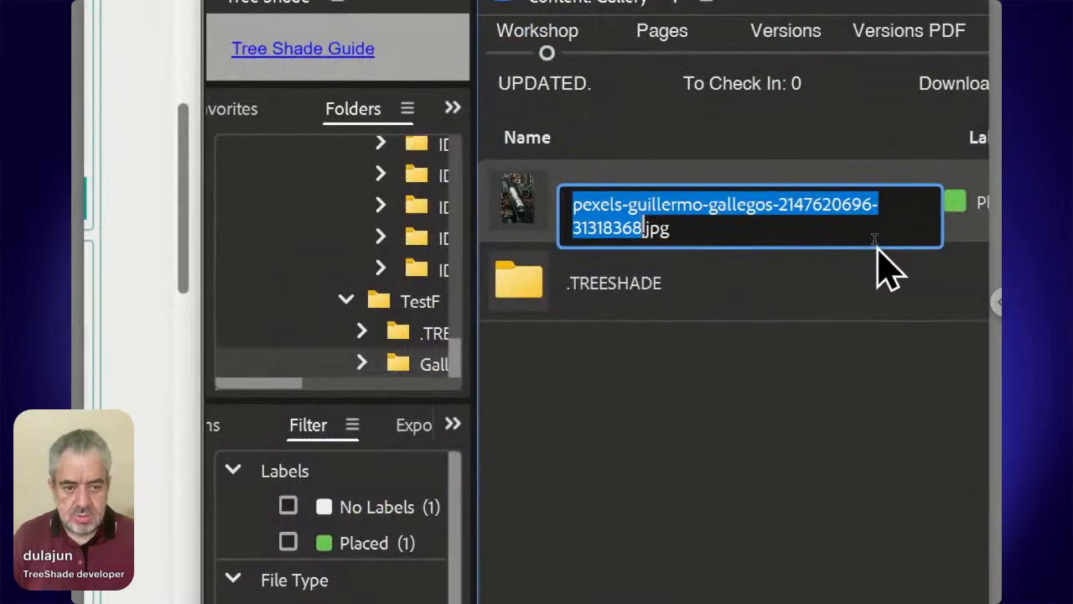
{"action": "key", "text": "Home"}
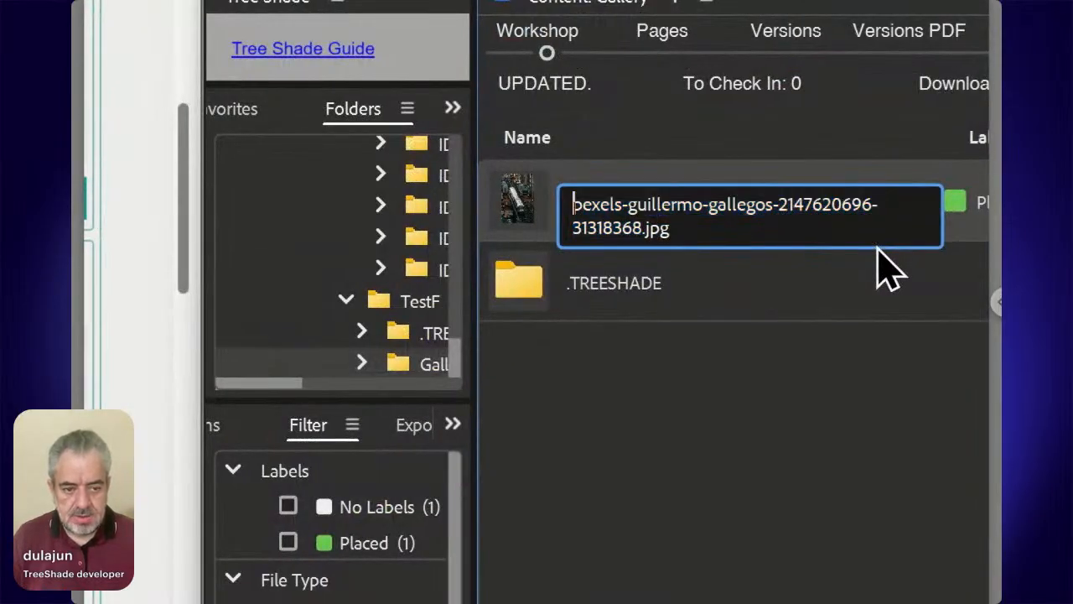
{"action": "type", "text": "ID"}
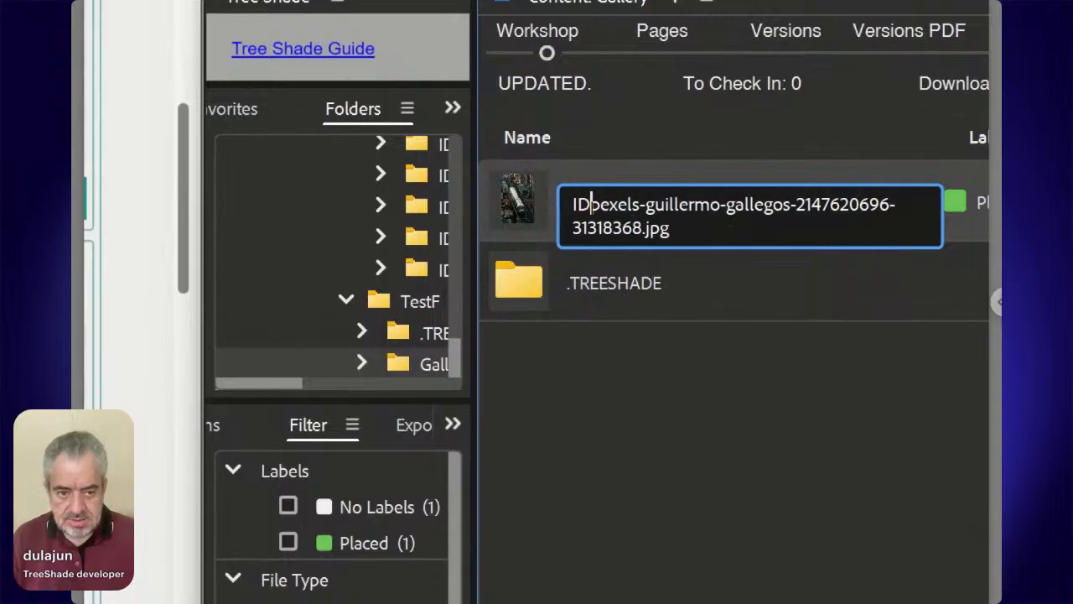
{"action": "type", "text": "12345"}
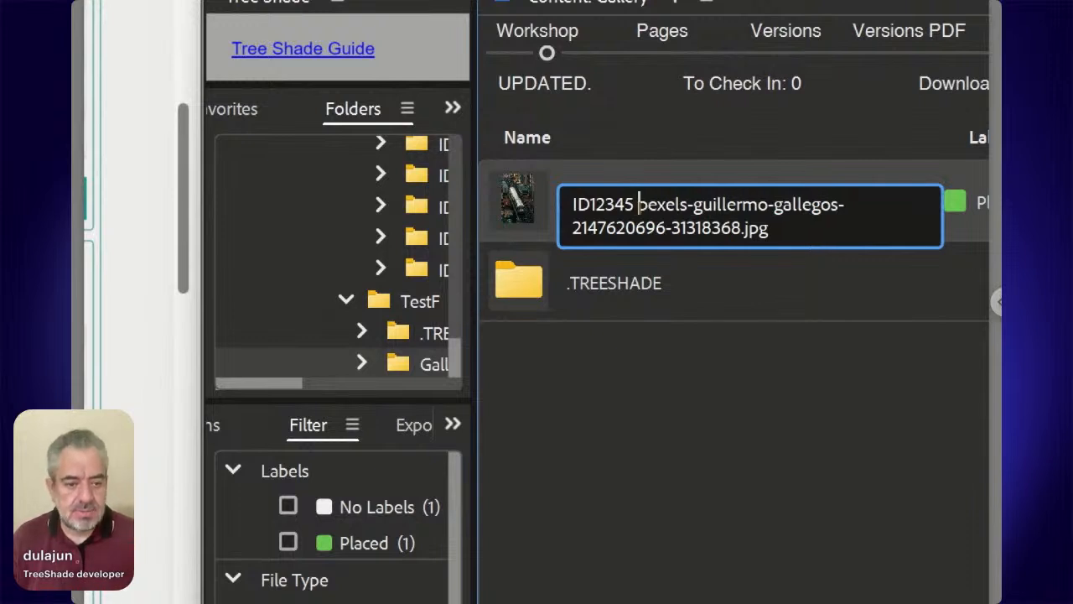
{"action": "type", "text": "["}
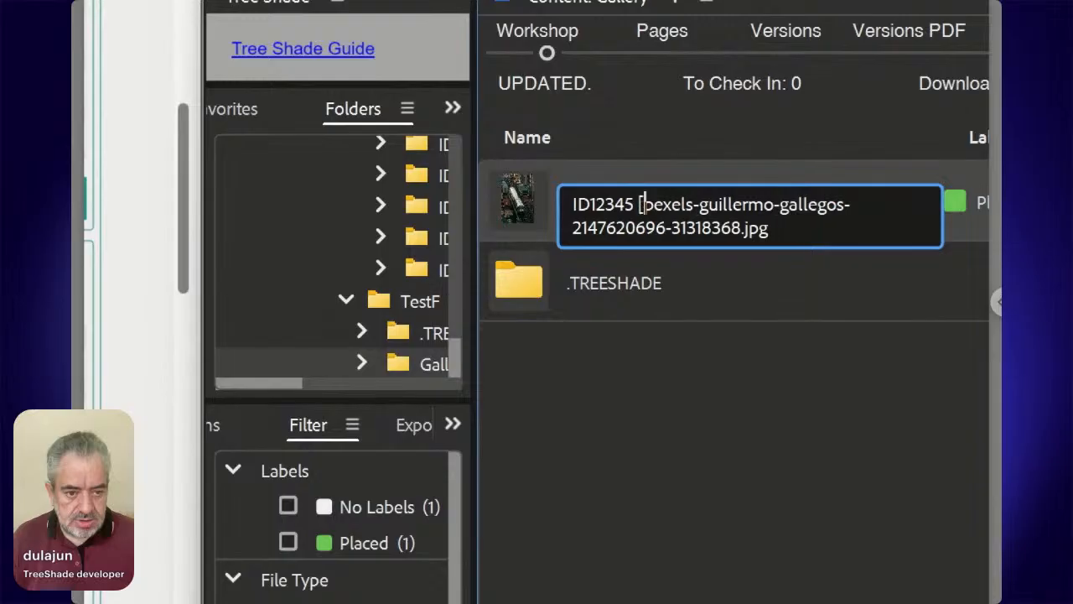
{"action": "key", "text": "Down"}
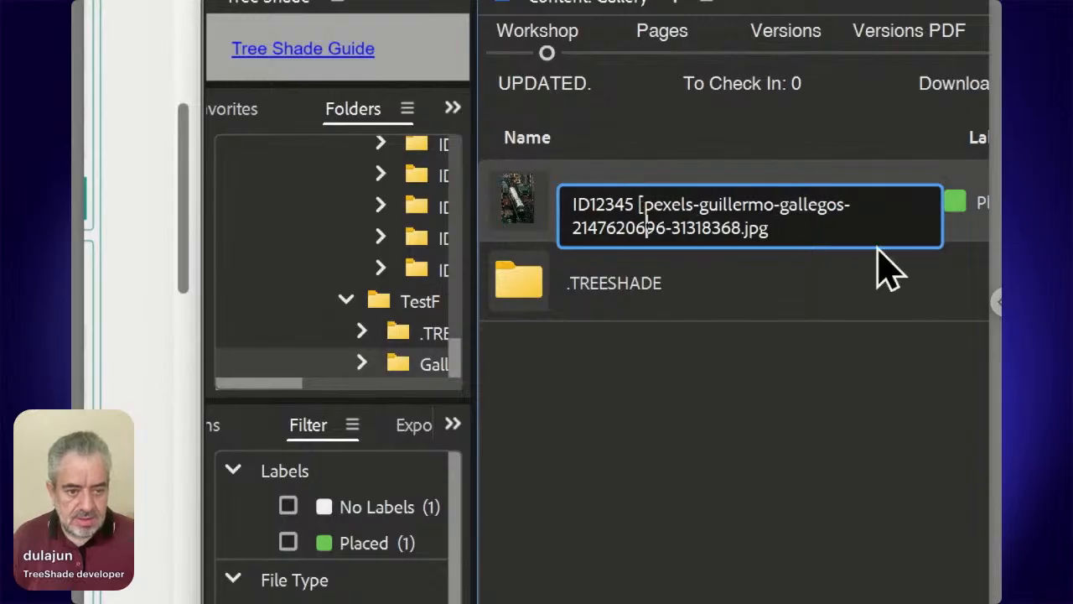
{"action": "key", "text": "Right"}
{"action": "key", "text": "Right"}
{"action": "key", "text": "Right"}
{"action": "key", "text": "Right"}
{"action": "key", "text": "Right"}
{"action": "key", "text": "Right"}
{"action": "key", "text": "Right"}
{"action": "key", "text": "Right"}
{"action": "key", "text": "Right"}
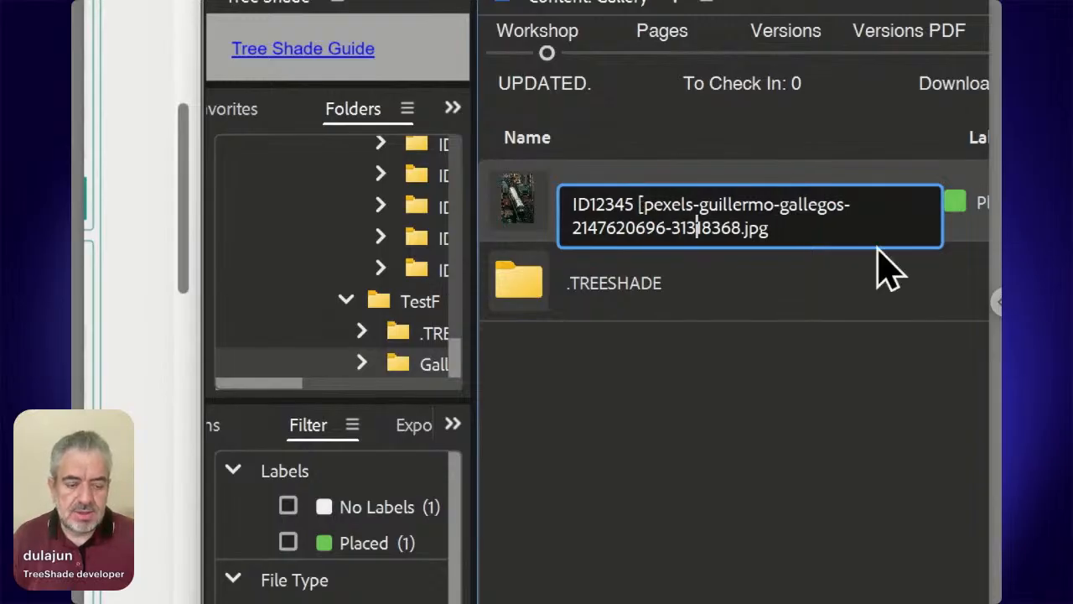
{"action": "key", "text": "Right"}
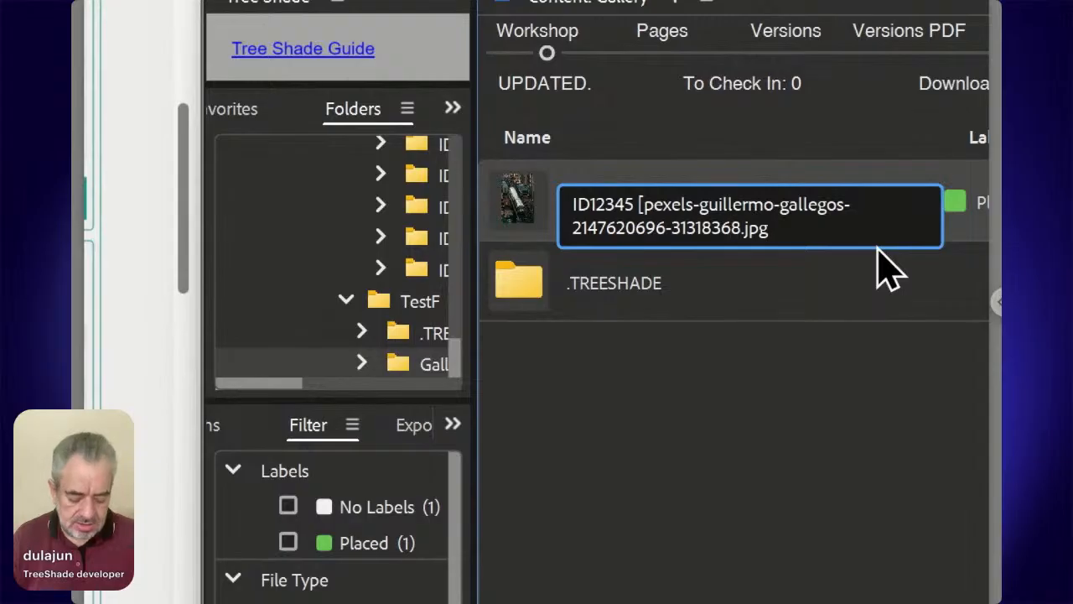
{"action": "type", "text": "]"}
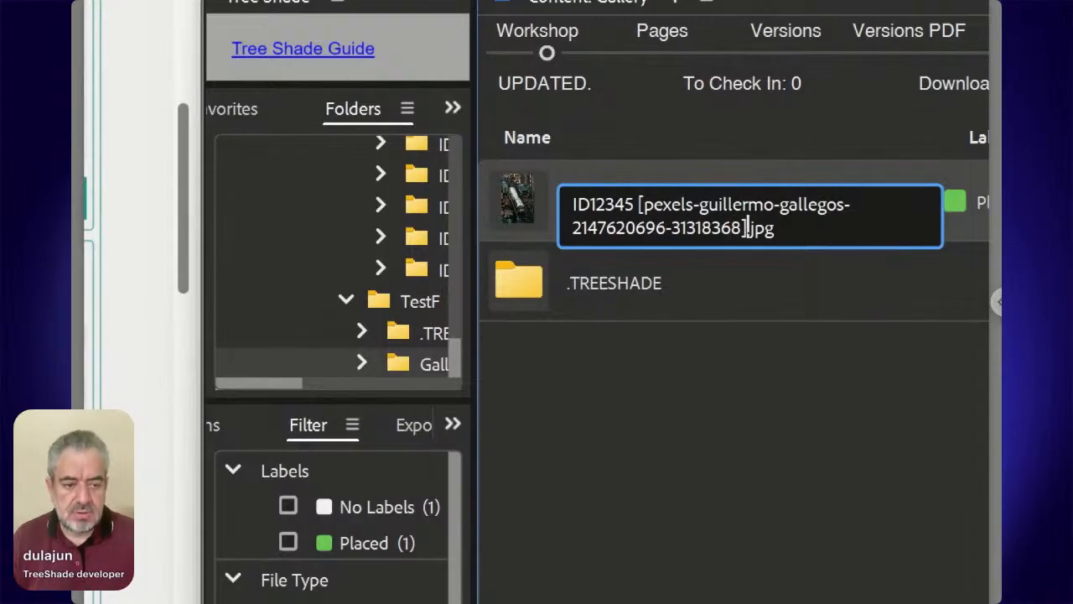
{"action": "key", "text": "Return"}
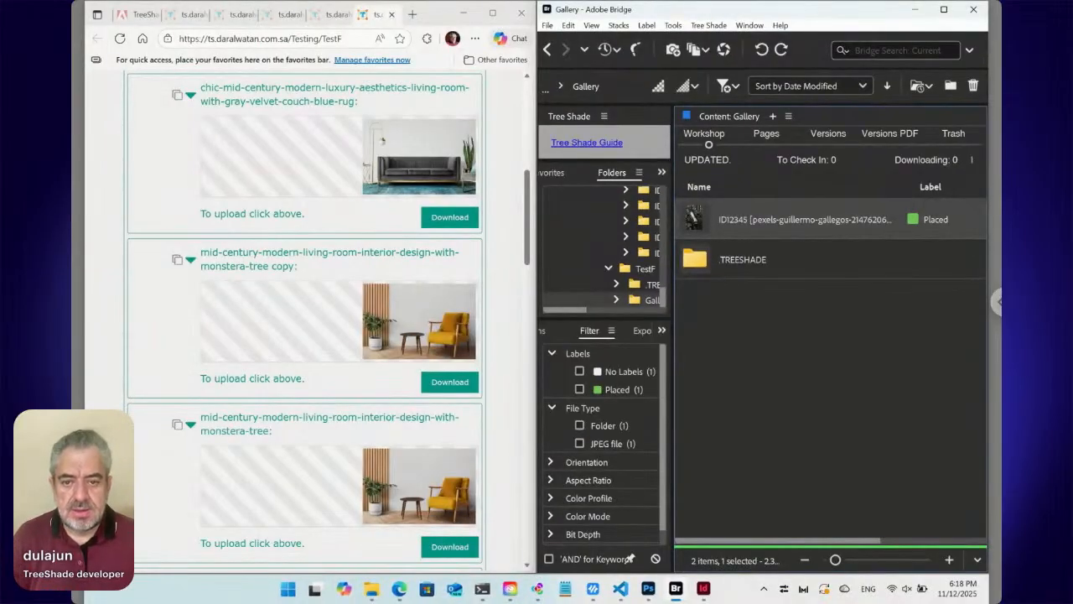
Step: Reload the online form and shorten entry 01's title to its first two words, separated by a space
{"action": "left_click", "coordinate": [120, 39]}
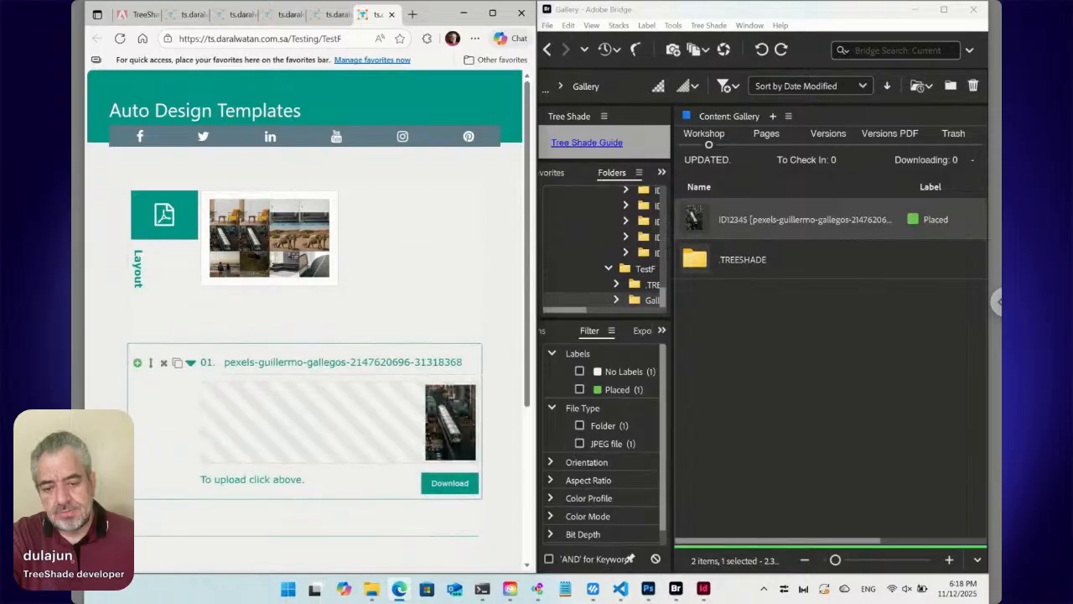
{"action": "left_click", "coordinate": [296, 361]}
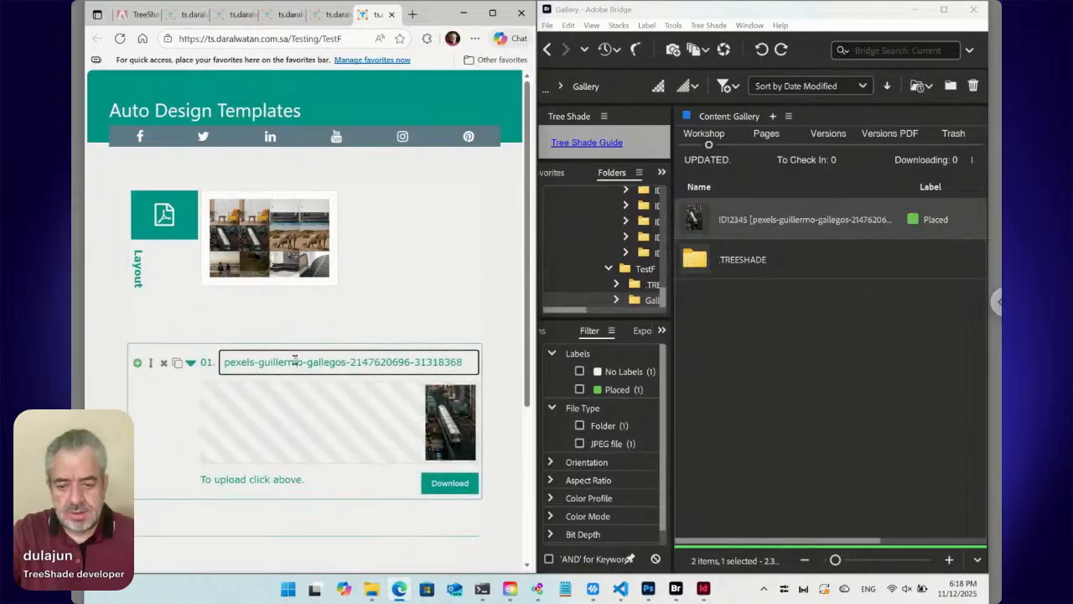
{"action": "key", "text": "ctrl+a"}
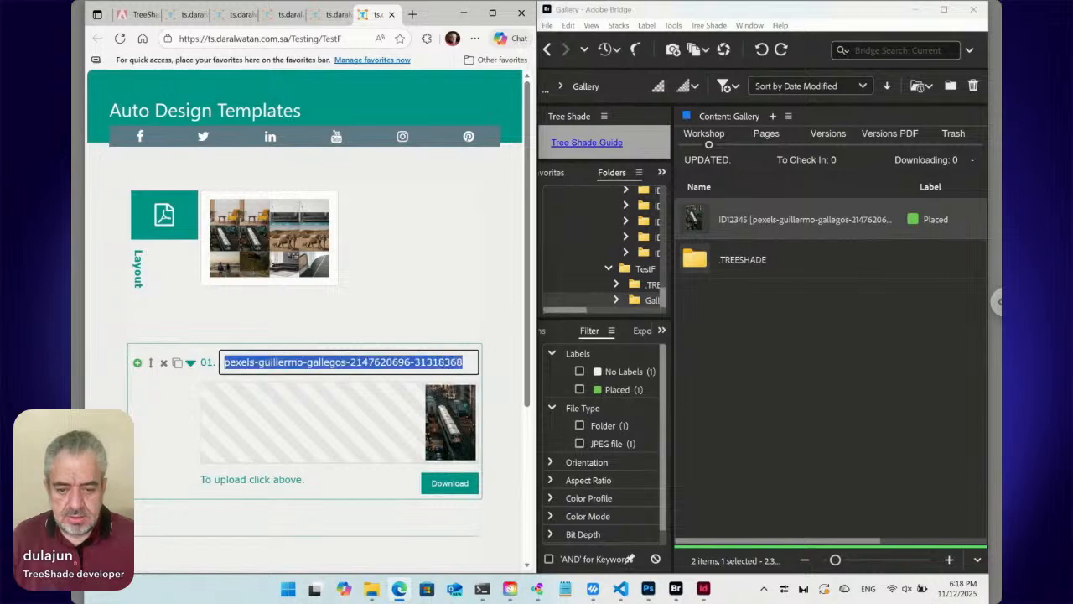
{"action": "left_click", "coordinate": [298, 362]}
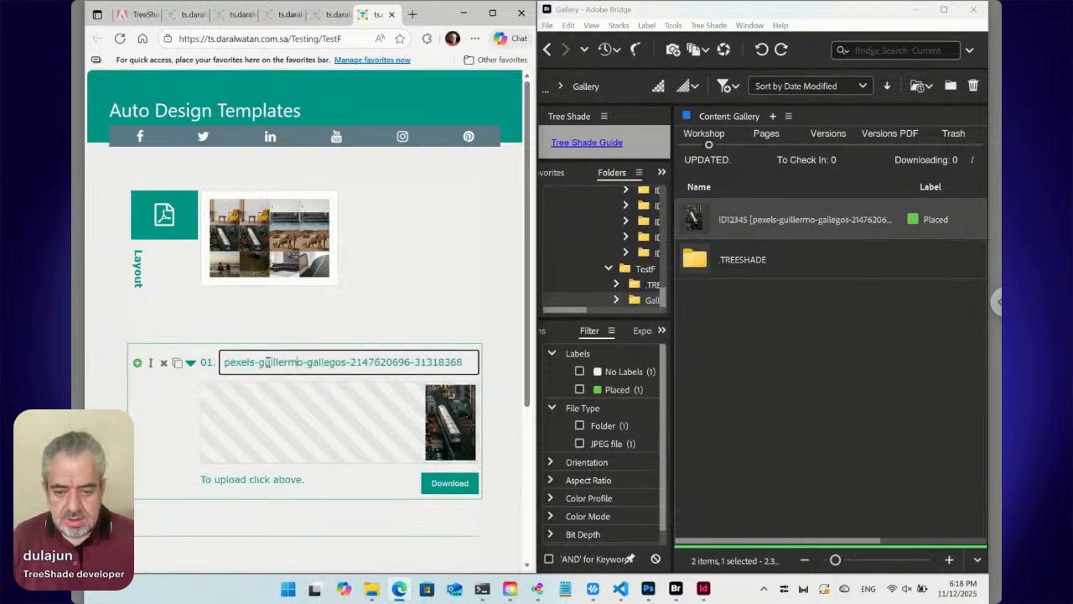
{"action": "left_click", "coordinate": [256, 361]}
{"action": "key", "text": "BackSpace"}
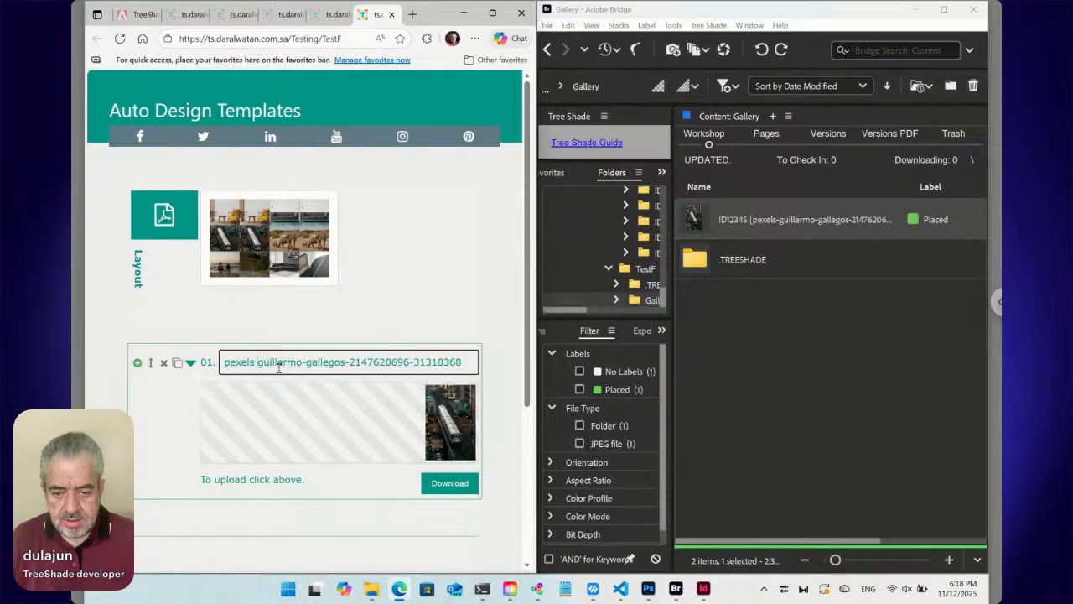
{"action": "left_click_drag", "start_coordinate": [304, 361], "coordinate": [477, 362]}
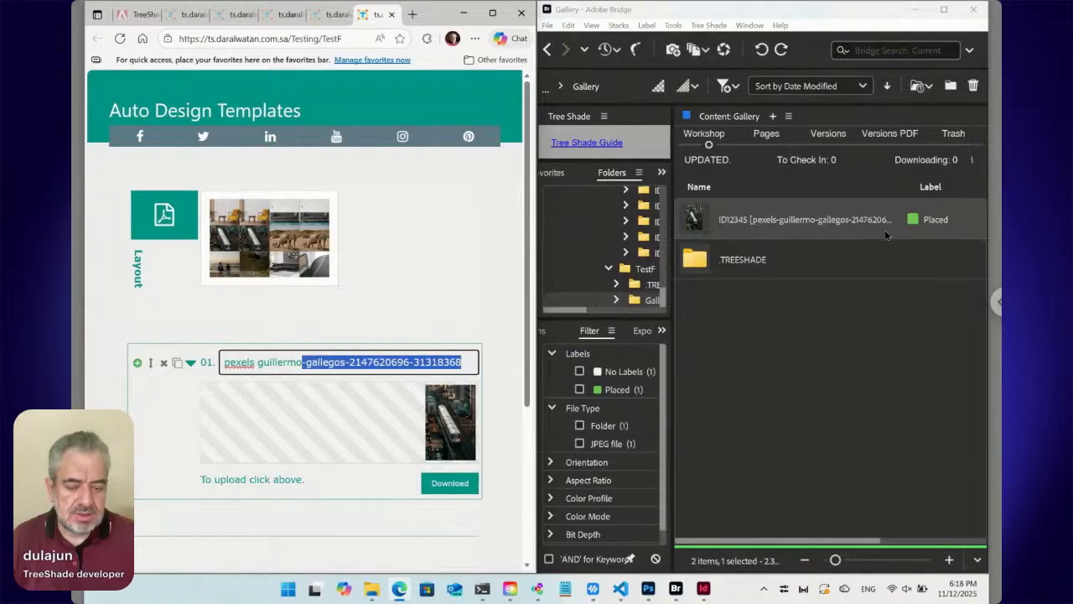
{"action": "key", "text": "Delete"}
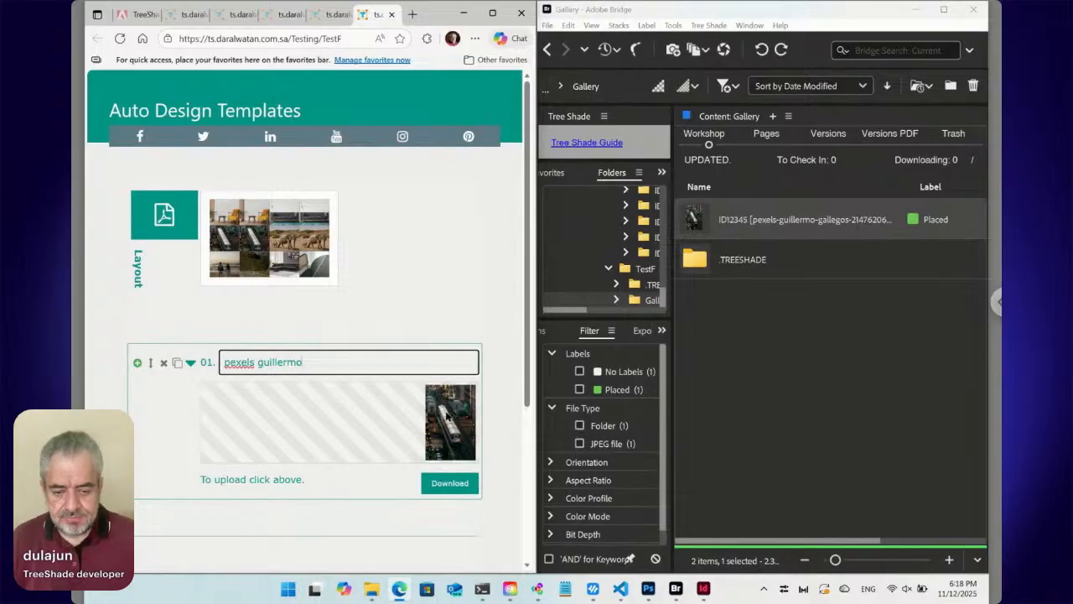
Step: Add a second gallery entry after entry 01 and upload aerial-view-cargo-ship-cargo-container-harbor.jpg from Downloads to it
{"action": "left_click", "coordinate": [138, 363]}
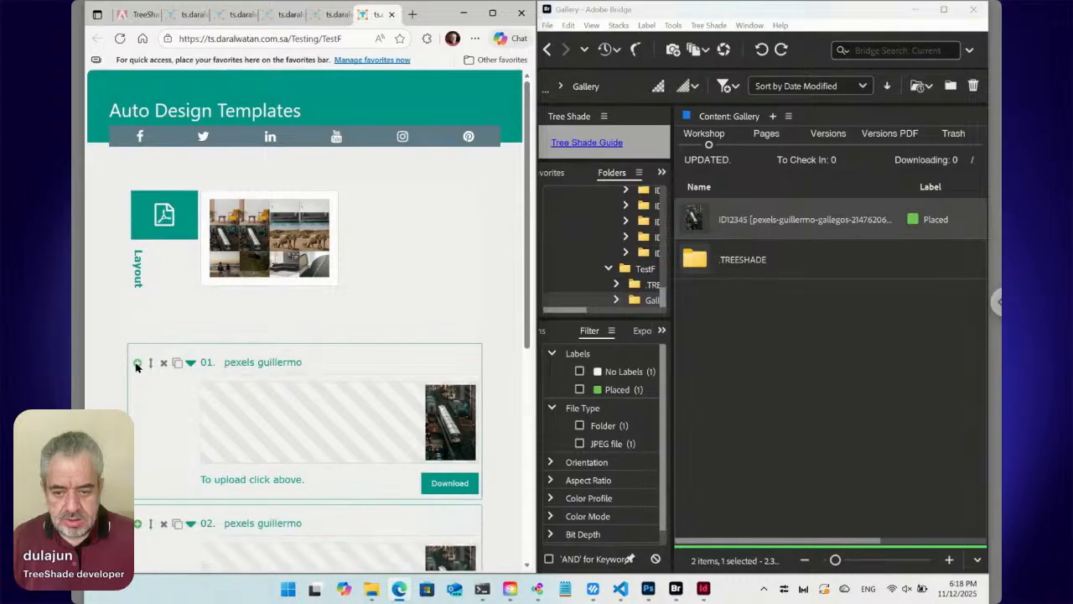
{"action": "scroll", "coordinate": [295, 363], "scroll_direction": "down", "scroll_amount": 3}
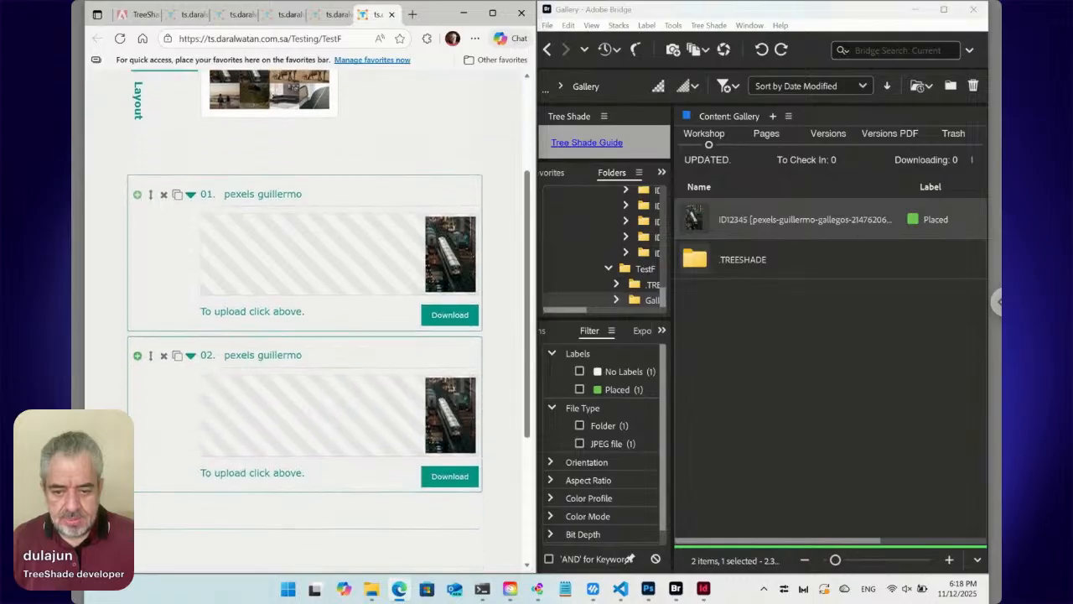
{"action": "left_click", "coordinate": [353, 302]}
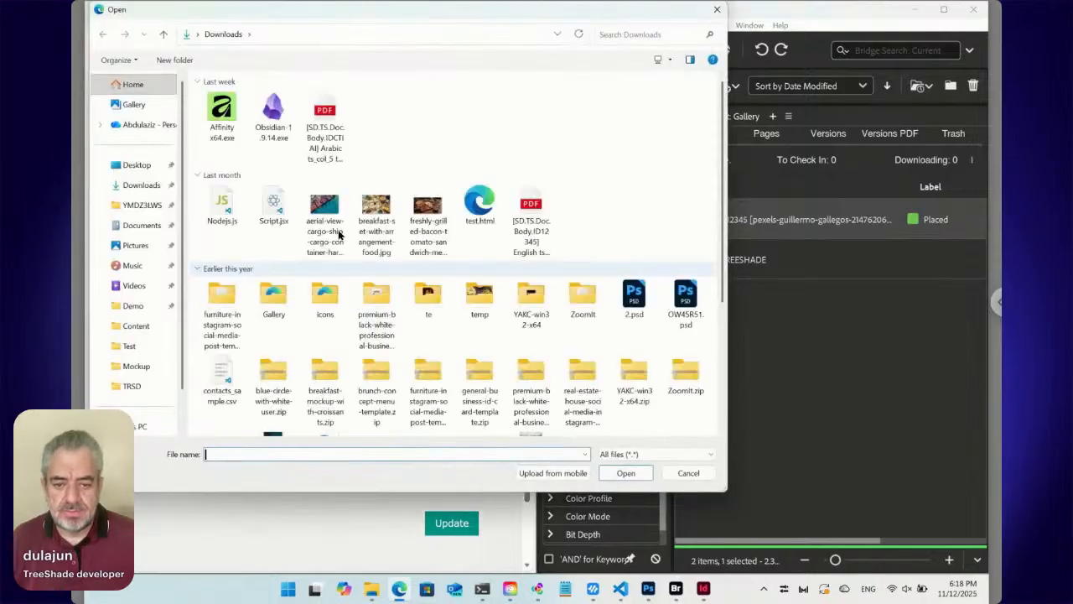
{"action": "left_click", "coordinate": [323, 211]}
{"action": "double_click", "coordinate": [323, 211]}
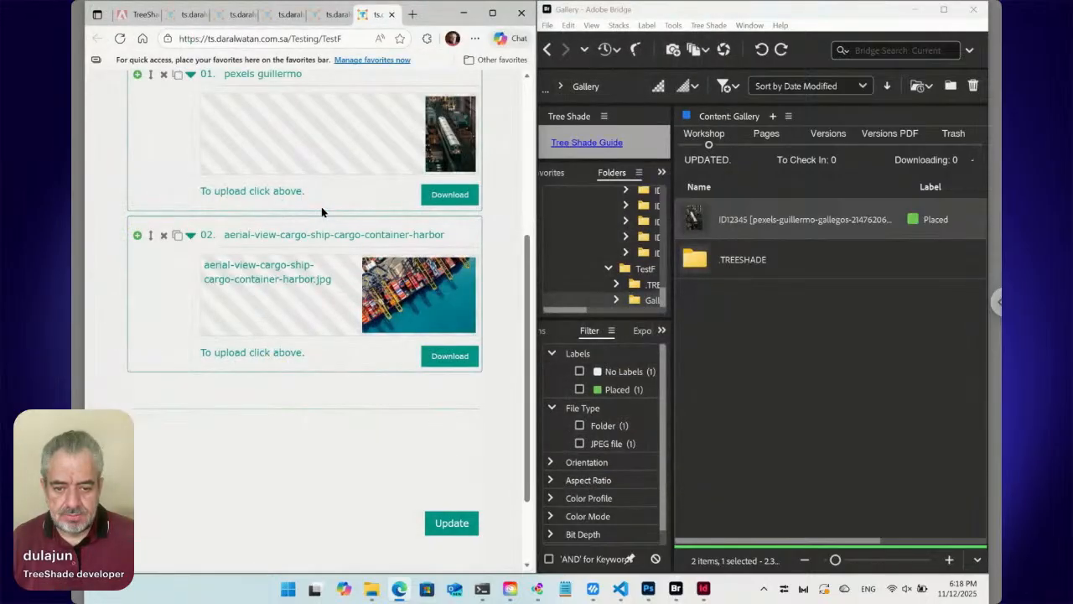
Step: Shorten entry 02's title to "aerial view"
{"action": "left_click", "coordinate": [249, 235]}
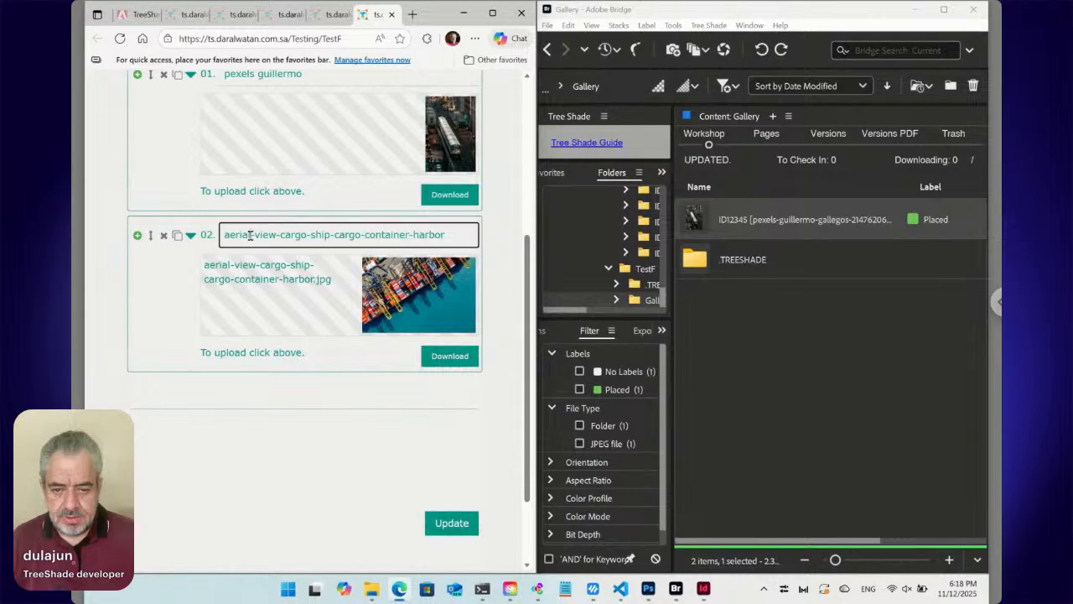
{"action": "double_click", "coordinate": [255, 236]}
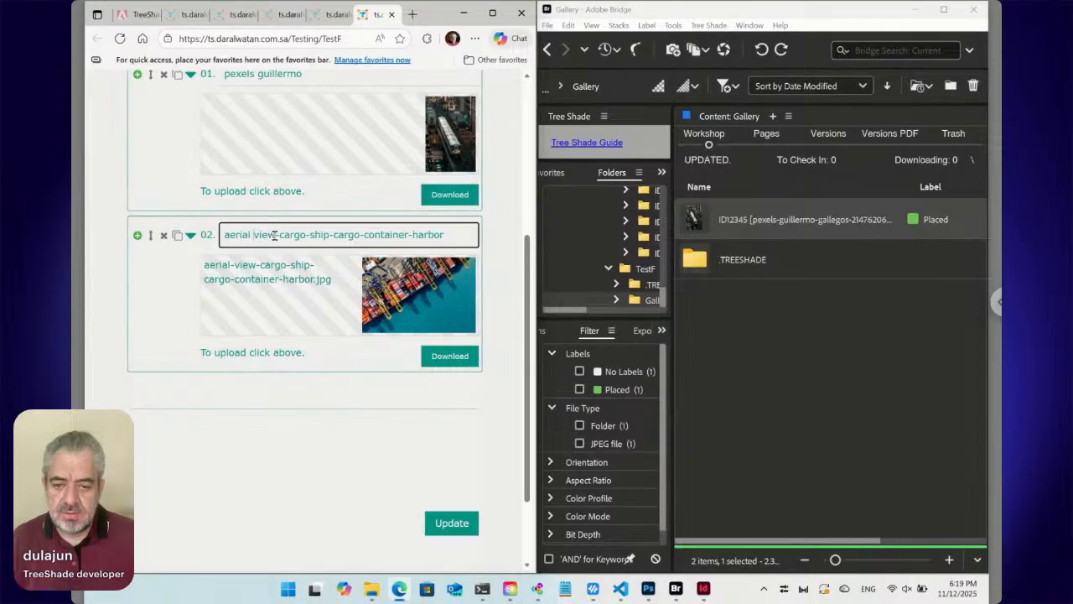
{"action": "left_click", "coordinate": [448, 239], "text": "shift"}
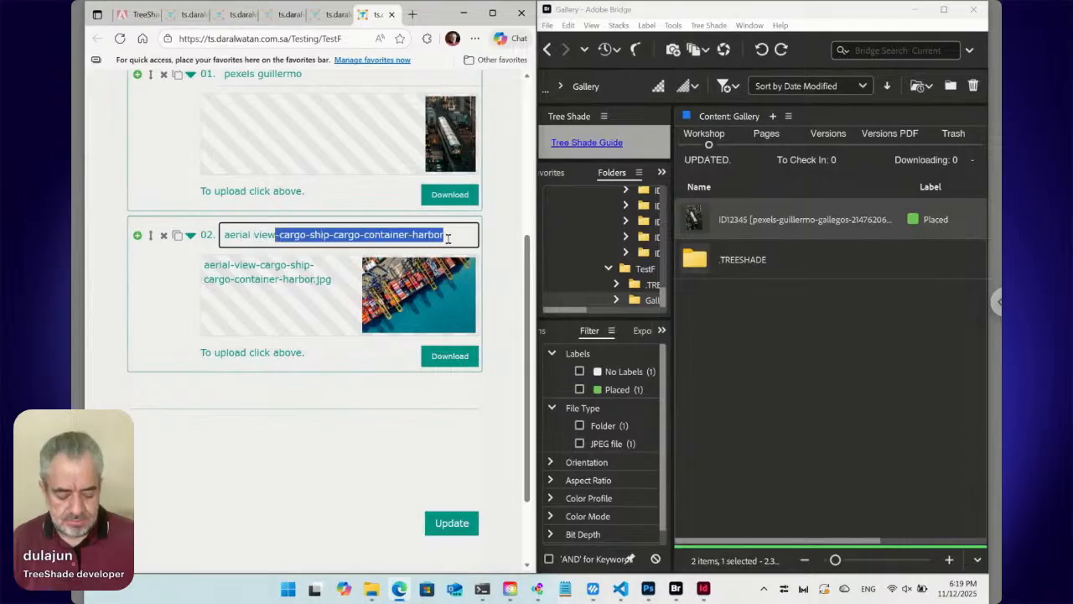
{"action": "key", "text": "BackSpace"}
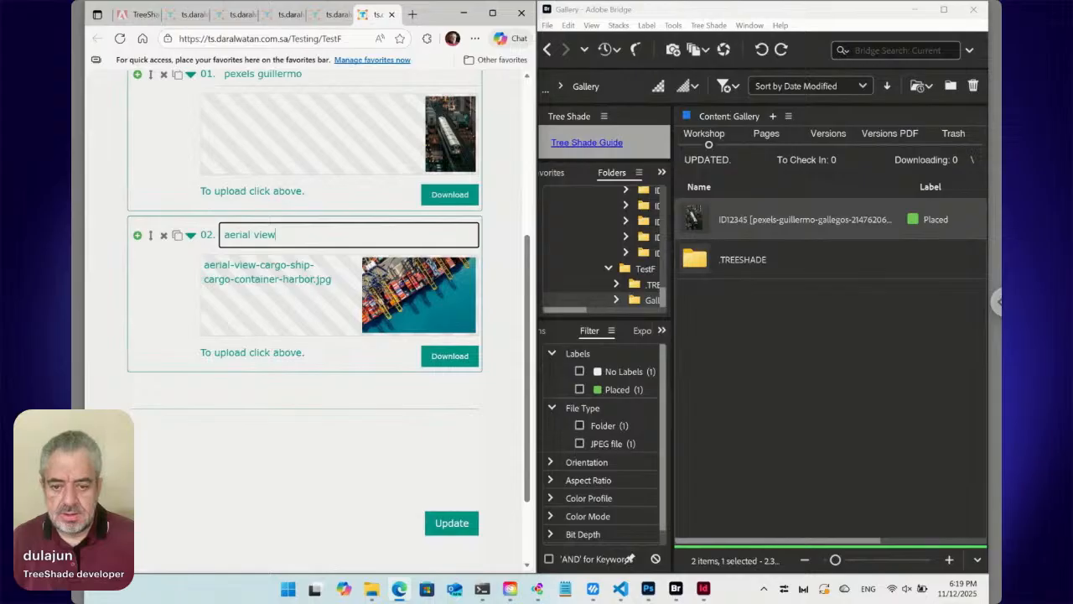
Step: Add entry 03 and upload a batch of Downloads images starting there, including abstract-blur-coffee-shop-cafe-interior.jpg, blank-storefront-sign-mockup.jpg and the chic-mid-century-modern image
{"action": "left_click", "coordinate": [137, 238]}
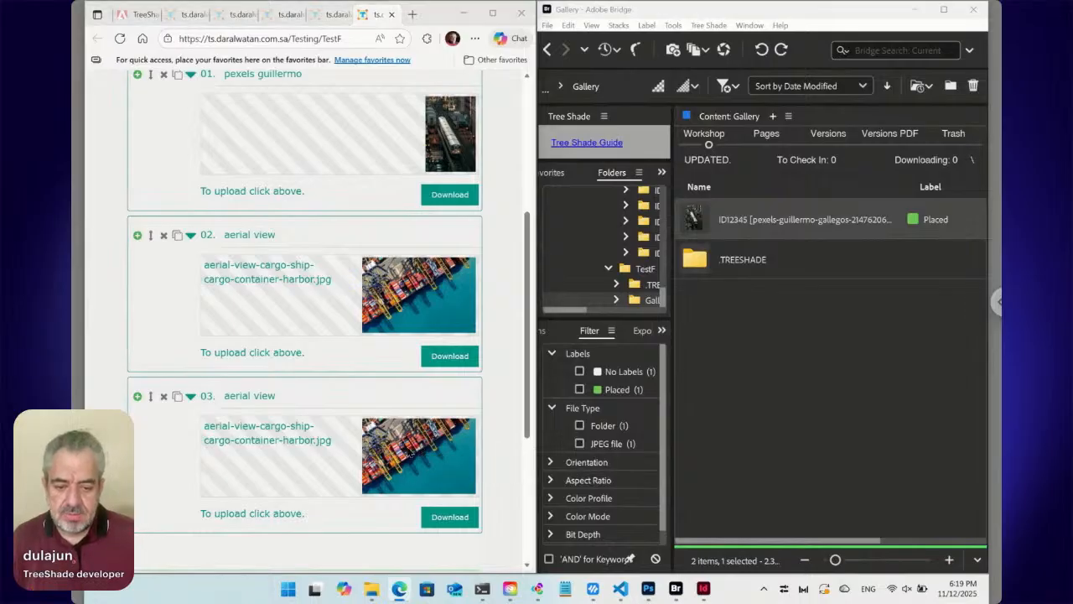
{"action": "left_click", "coordinate": [409, 447]}
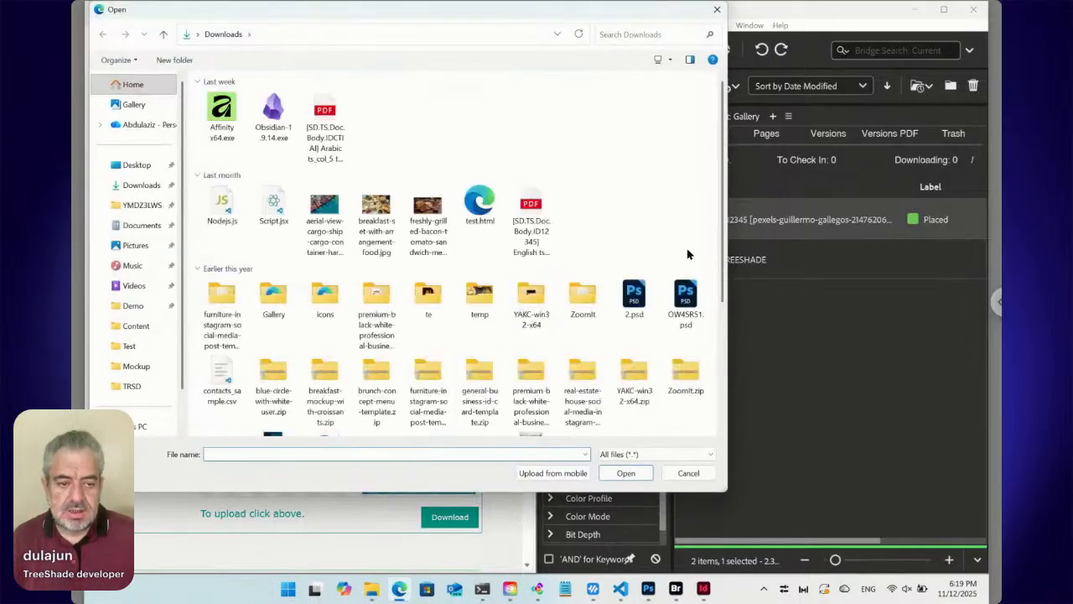
{"action": "scroll", "coordinate": [711, 414], "scroll_direction": "down", "scroll_amount": 2}
{"action": "scroll", "coordinate": [711, 414], "scroll_direction": "down", "scroll_amount": 2}
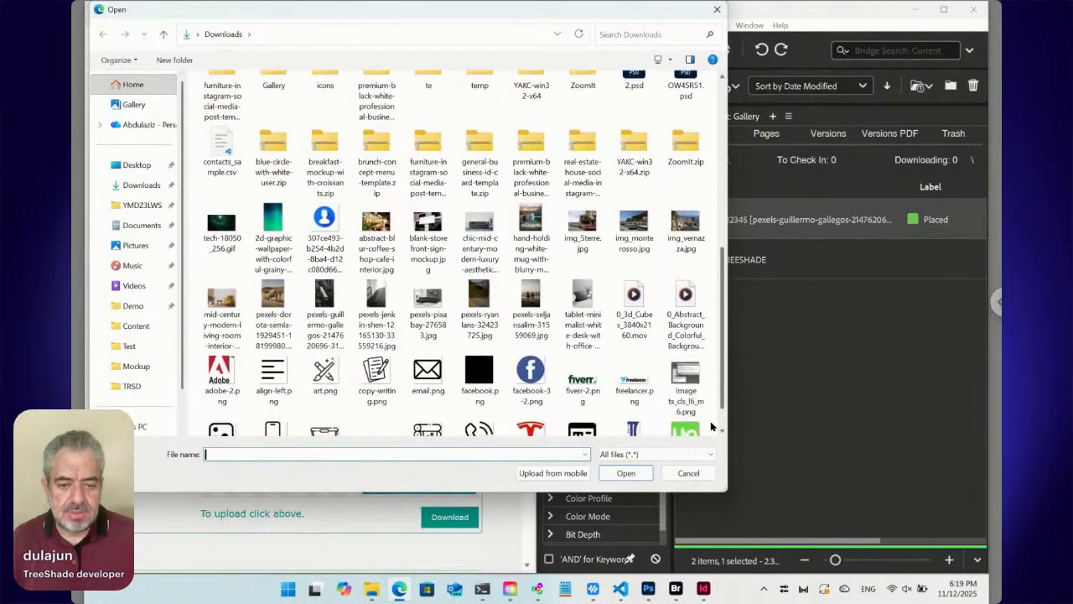
{"action": "left_click_drag", "start_coordinate": [715, 228], "coordinate": [374, 277]}
{"action": "left_click", "coordinate": [628, 472]}
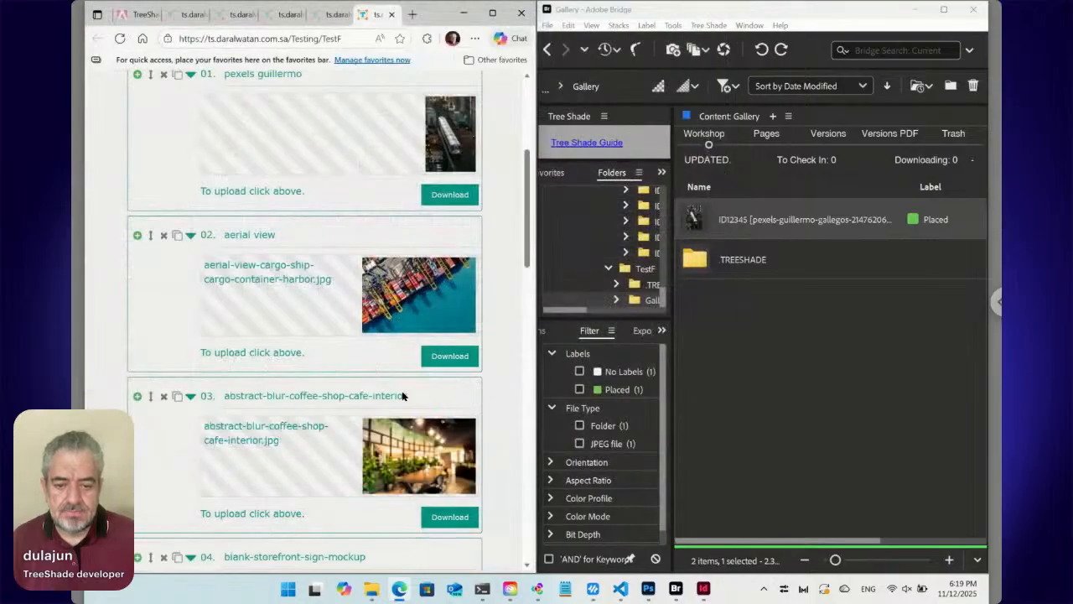
Step: Shorten entry 03's title to "abstract blur"
{"action": "scroll", "coordinate": [396, 391], "scroll_direction": "down", "scroll_amount": 5}
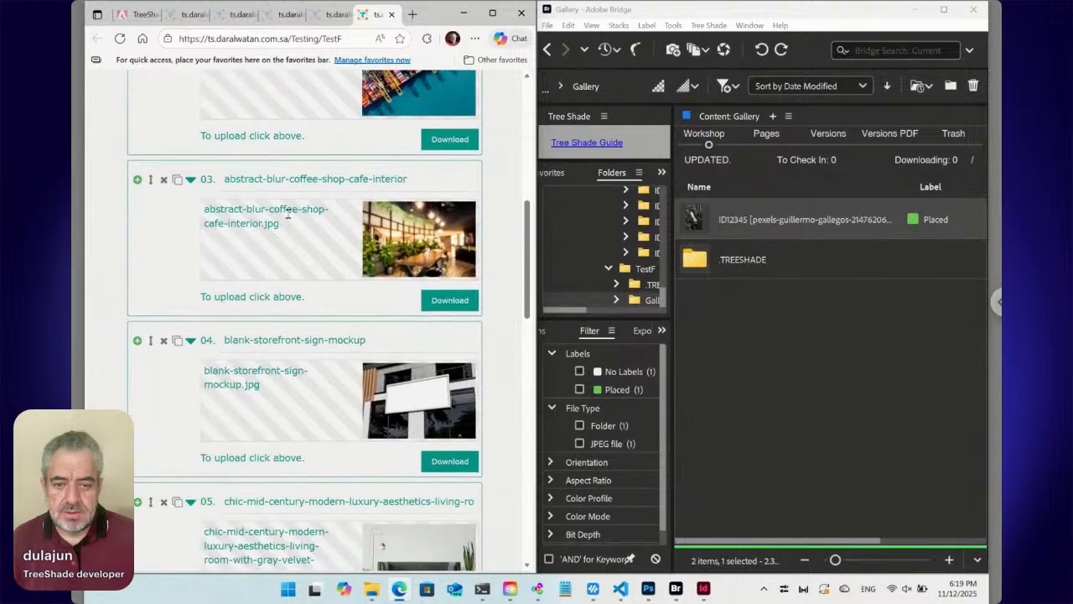
{"action": "left_click", "coordinate": [289, 179]}
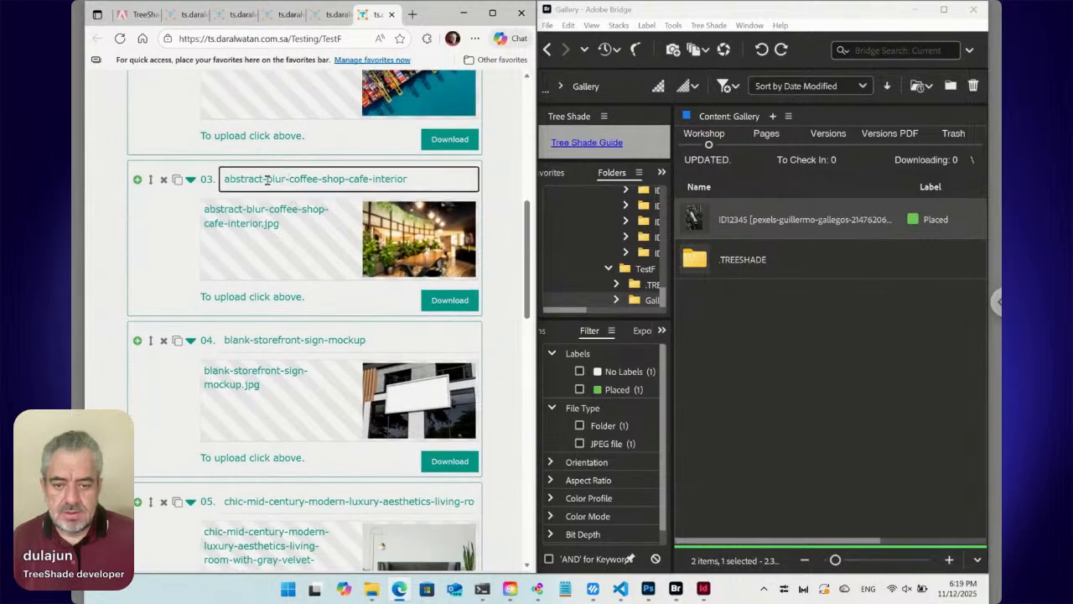
{"action": "left_click_drag", "start_coordinate": [267, 179], "coordinate": [260, 178]}
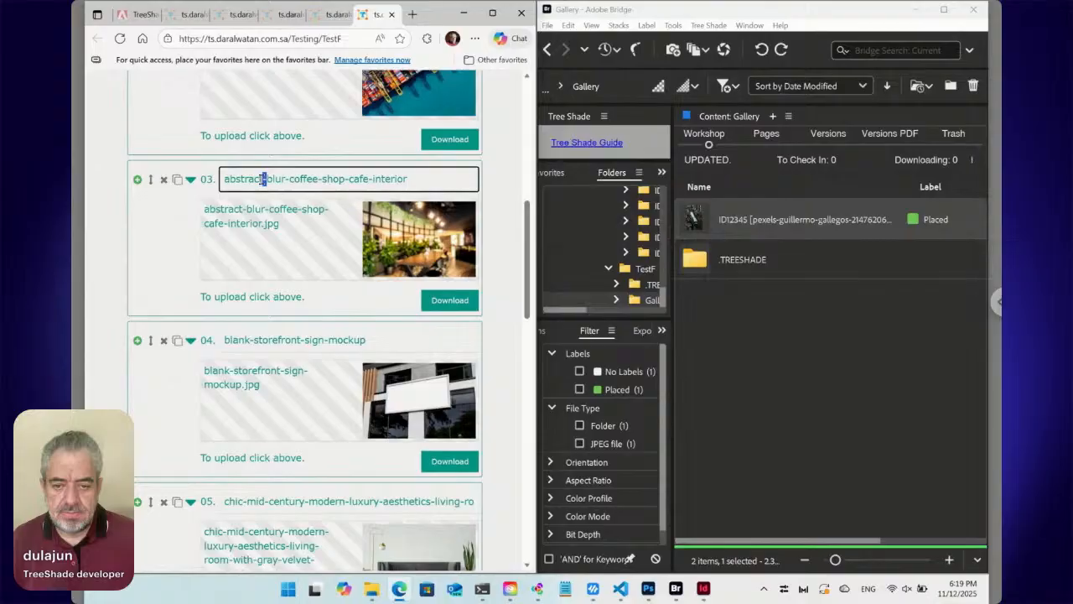
{"action": "left_click_drag", "start_coordinate": [283, 179], "coordinate": [409, 179]}
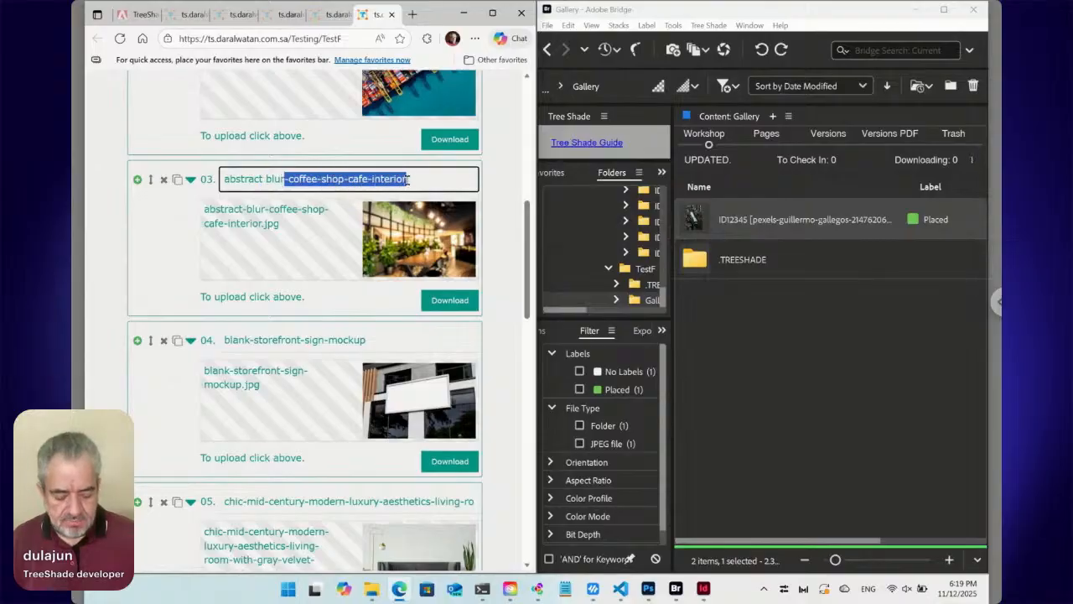
{"action": "key", "text": "BackSpace"}
{"action": "left_click", "coordinate": [503, 277]}
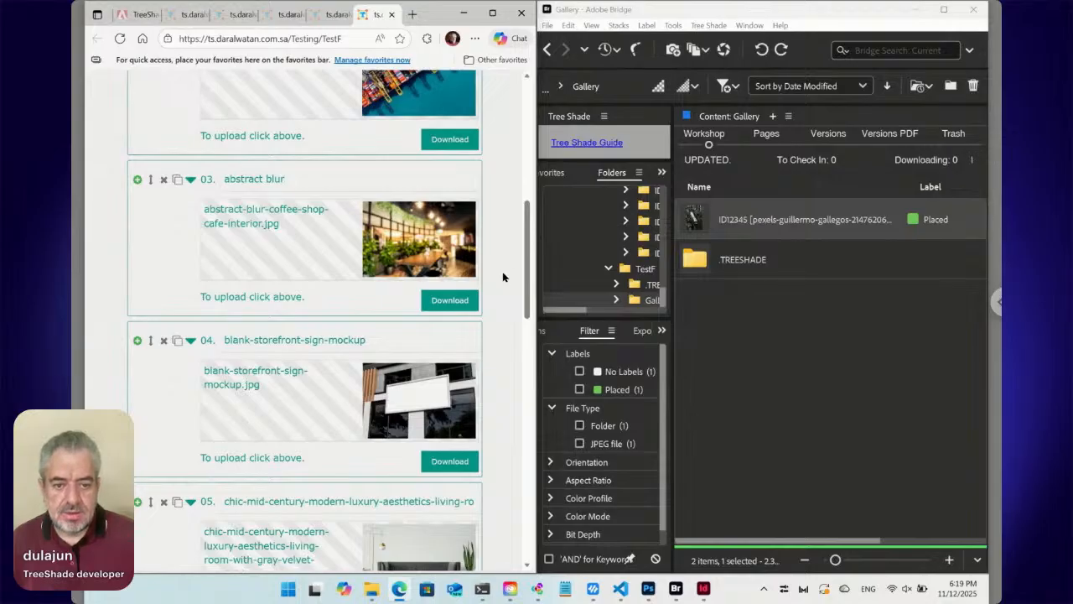
Step: Place the InDesign layout window beside the browser and submit the online form's updated gallery of nine images
{"action": "left_click", "coordinate": [703, 588]}
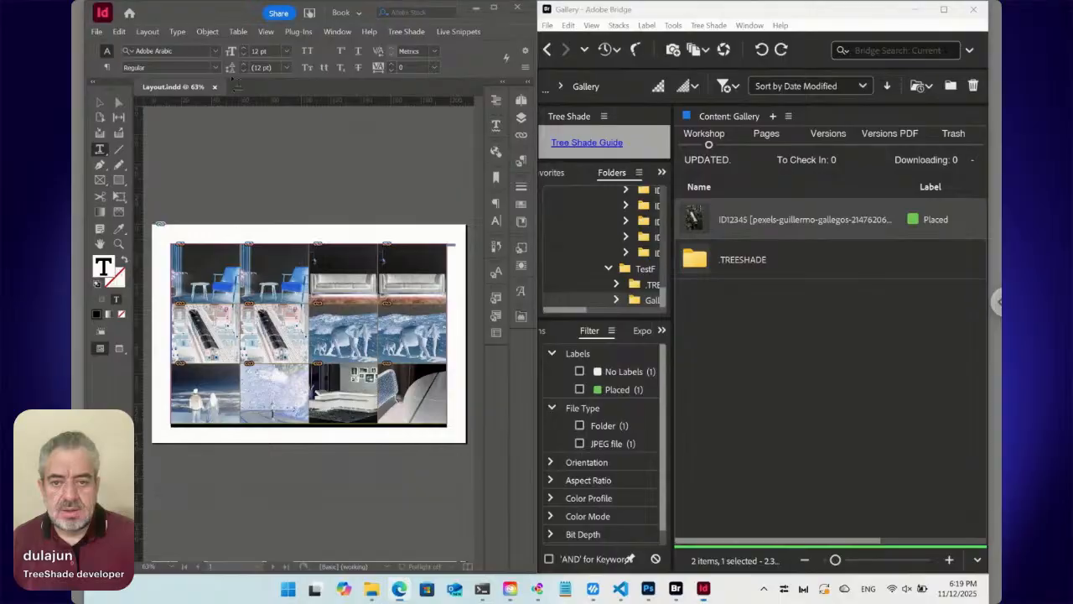
{"action": "left_click_drag", "start_coordinate": [214, 20], "coordinate": [489, 44]}
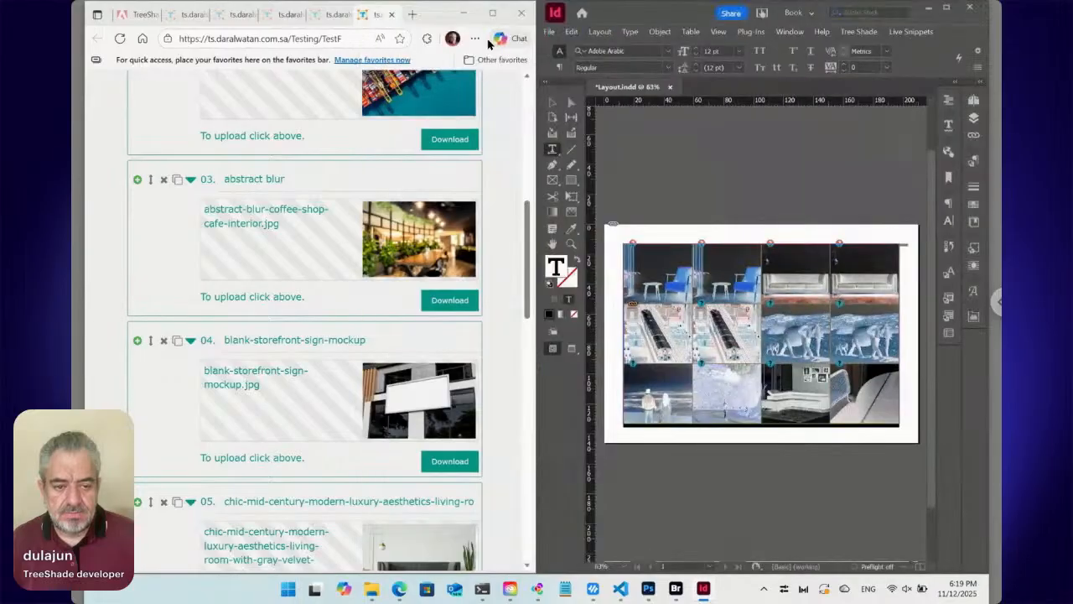
{"action": "left_click", "coordinate": [504, 384]}
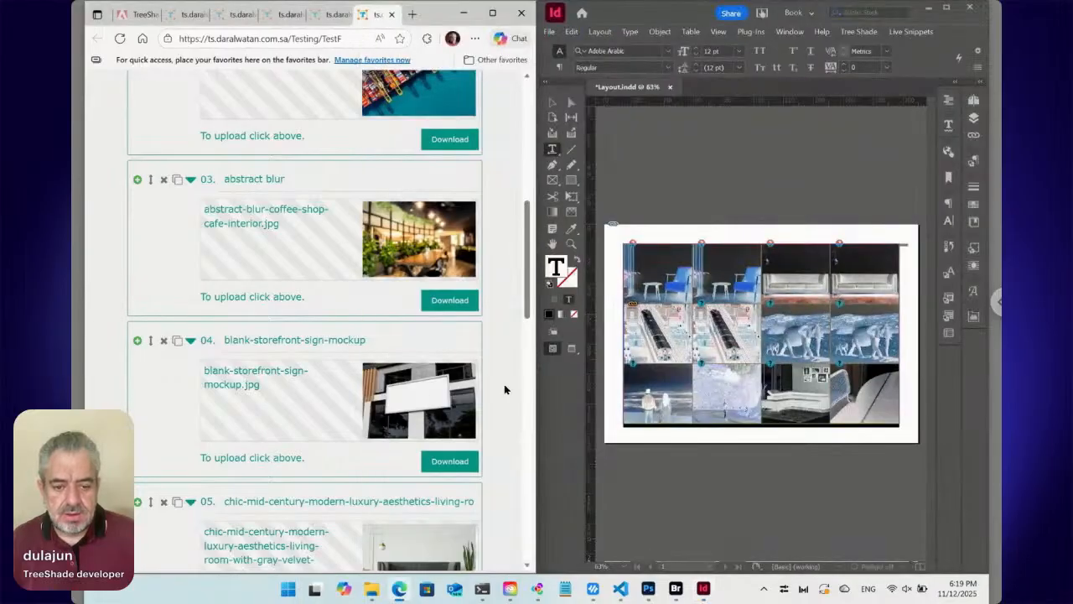
{"action": "scroll", "coordinate": [504, 384], "scroll_direction": "down", "scroll_amount": 1}
{"action": "scroll", "coordinate": [505, 385], "scroll_direction": "down", "scroll_amount": 15}
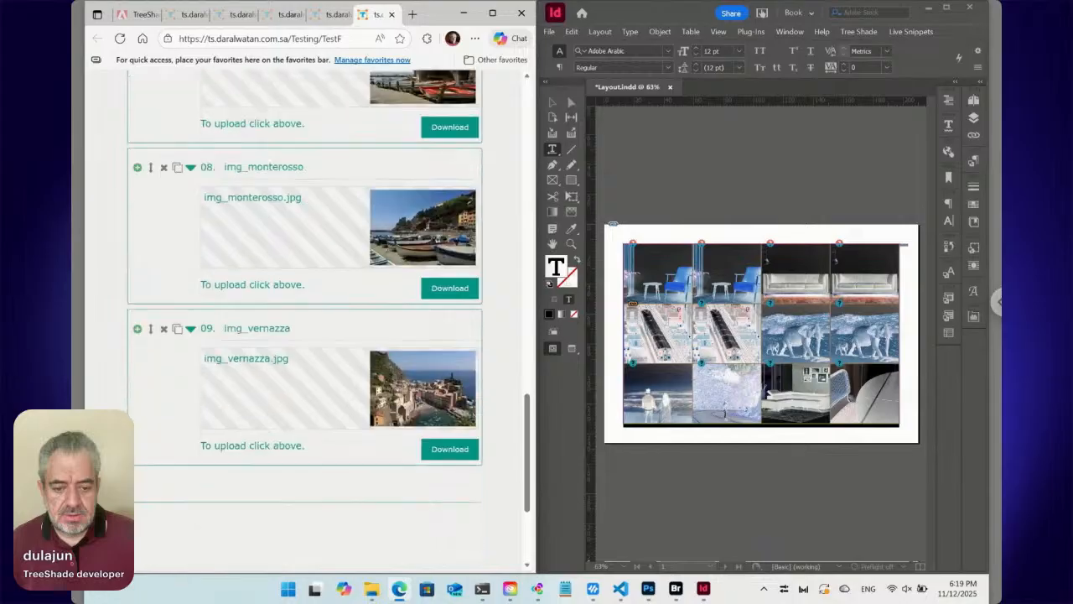
{"action": "scroll", "coordinate": [495, 388], "scroll_direction": "down", "scroll_amount": 1}
{"action": "left_click", "coordinate": [457, 427]}
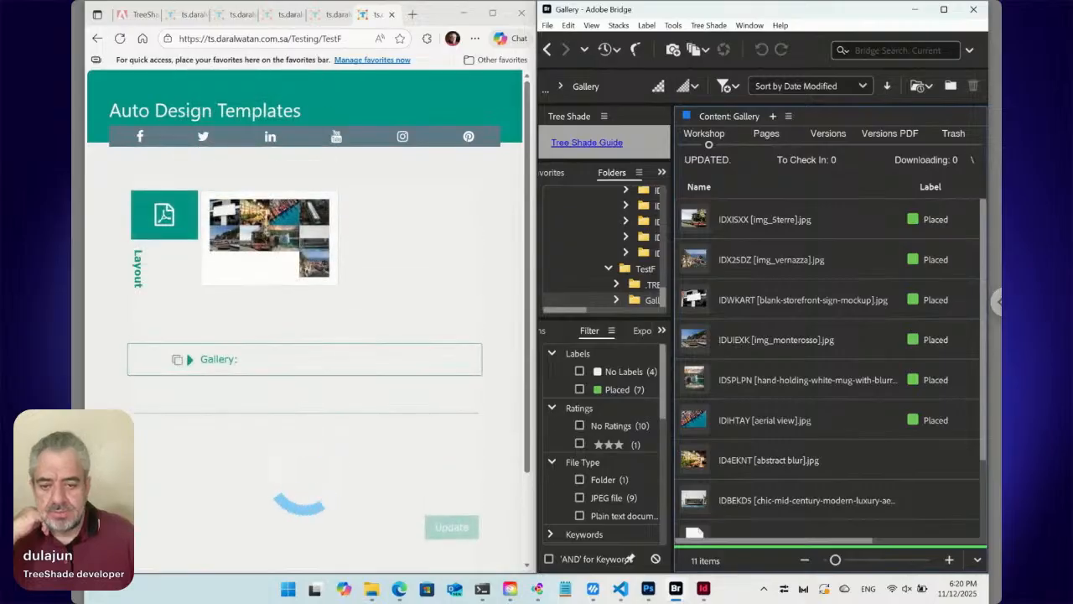
Step: View the enlarged Layout preview in the online form, and close it
{"action": "left_click", "coordinate": [300, 246]}
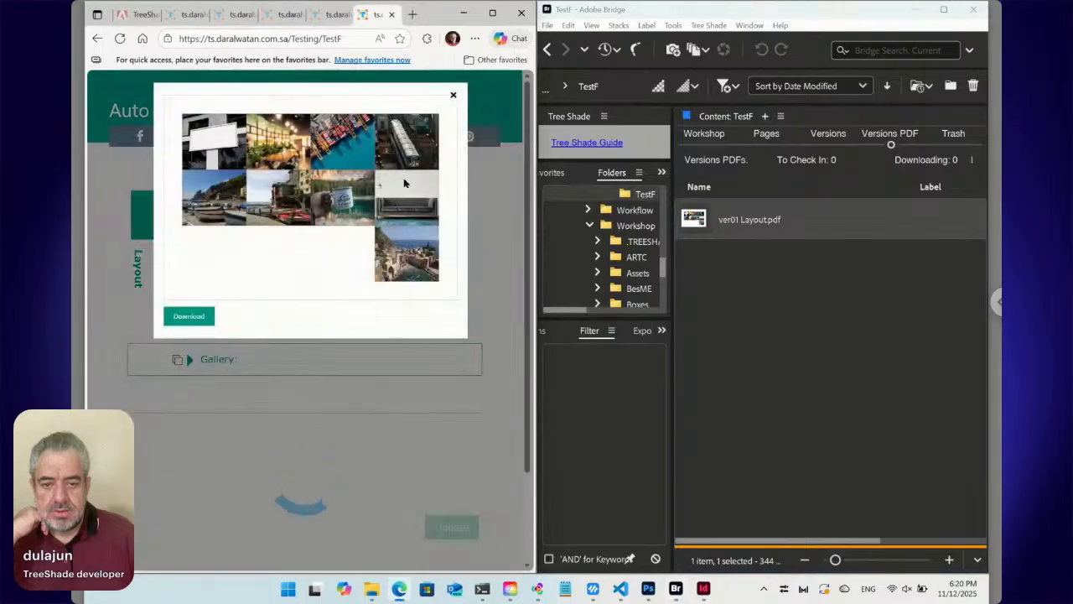
{"action": "left_click", "coordinate": [453, 96]}
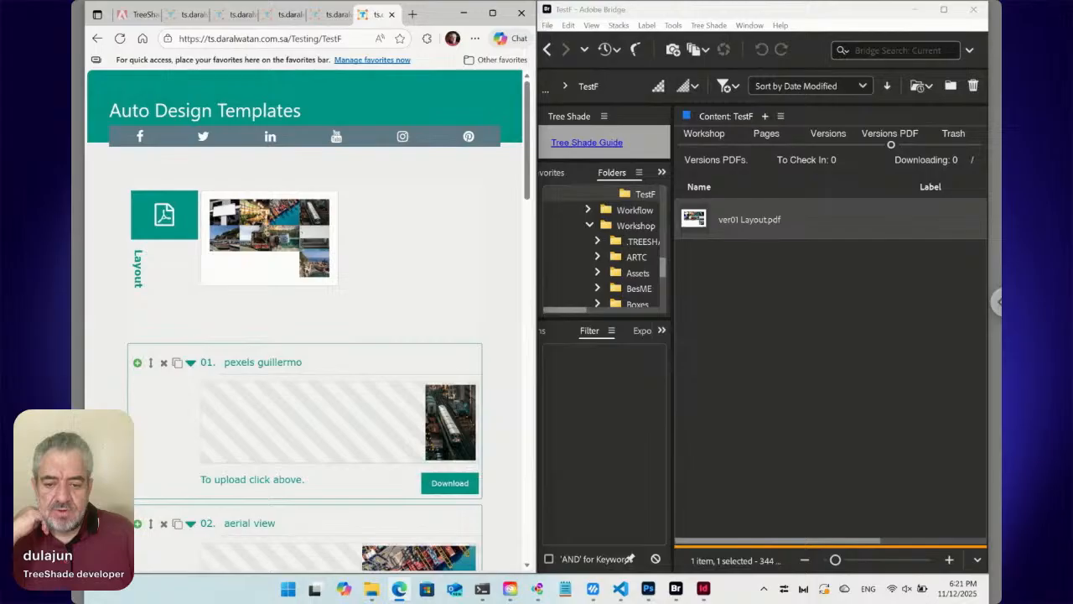
Step: Delete gallery entry 04, blank-storefront-sign-mockup, and submit the form update
{"action": "scroll", "coordinate": [270, 280], "scroll_direction": "down", "scroll_amount": 1}
{"action": "scroll", "coordinate": [270, 280], "scroll_direction": "down", "scroll_amount": 3}
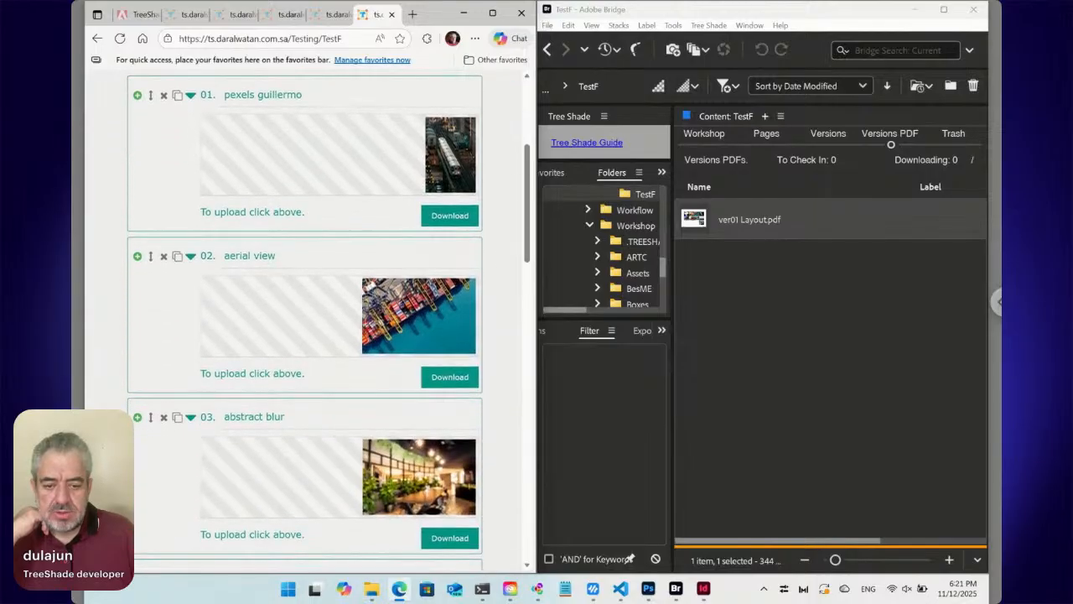
{"action": "scroll", "coordinate": [304, 319], "scroll_direction": "down", "scroll_amount": 1}
{"action": "scroll", "coordinate": [304, 319], "scroll_direction": "down", "scroll_amount": 3}
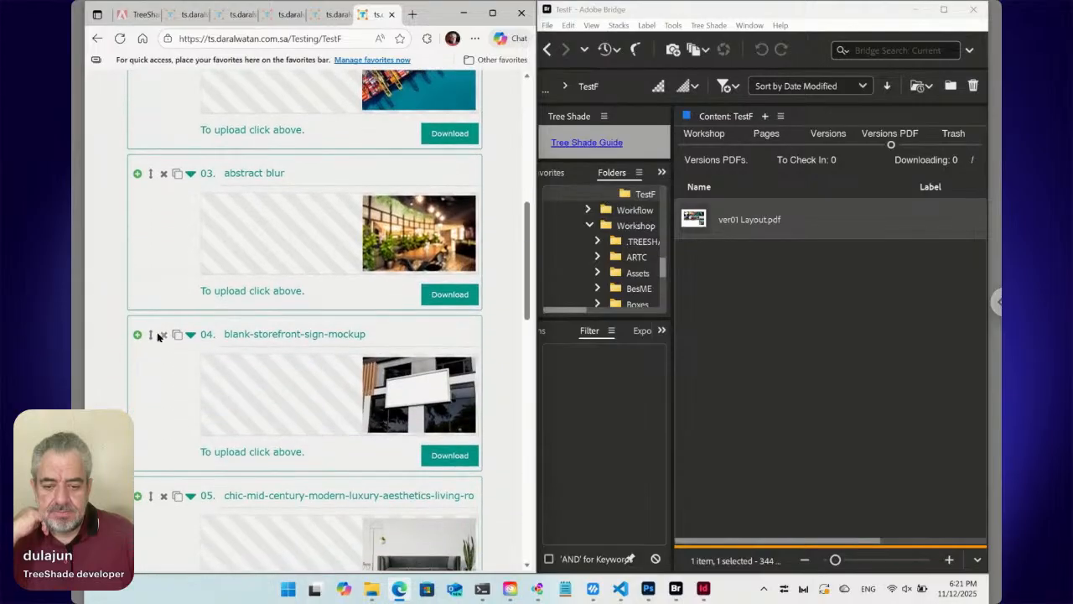
{"action": "left_click", "coordinate": [165, 337]}
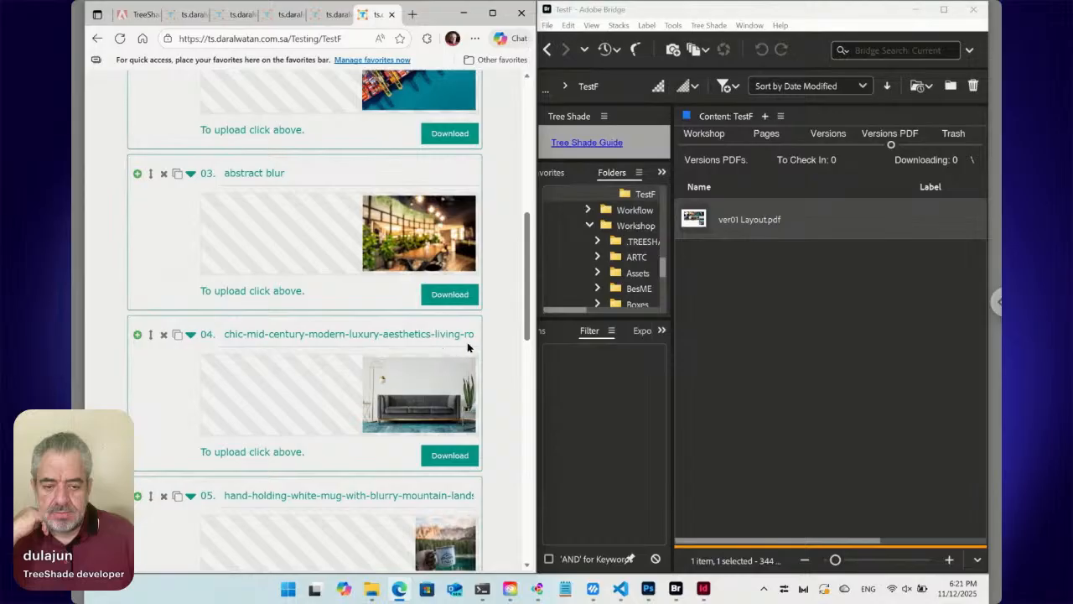
{"action": "scroll", "coordinate": [505, 347], "scroll_direction": "down", "scroll_amount": 10}
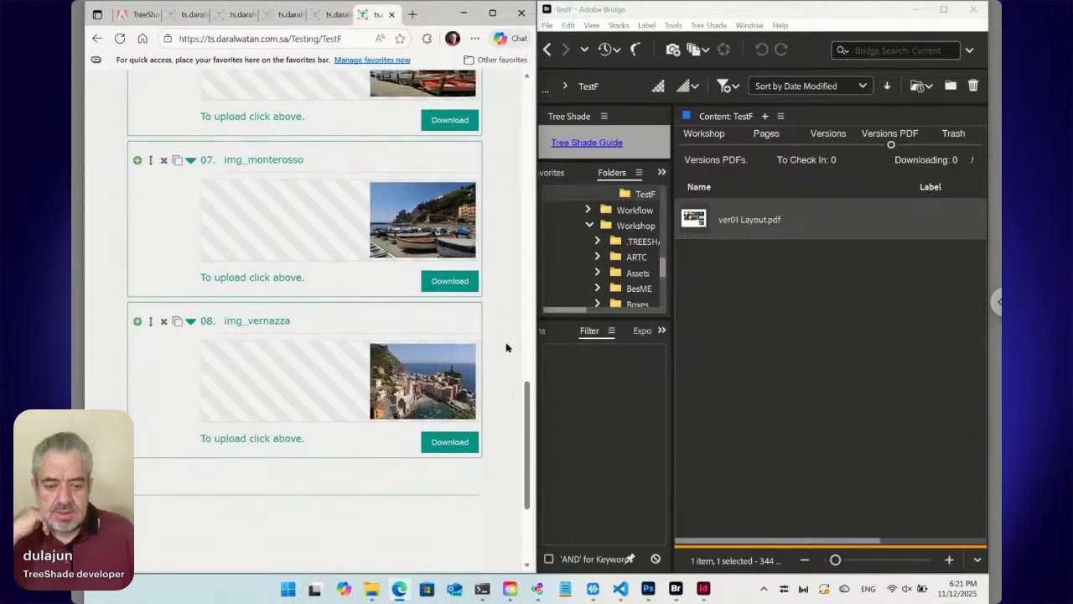
{"action": "left_click", "coordinate": [462, 420]}
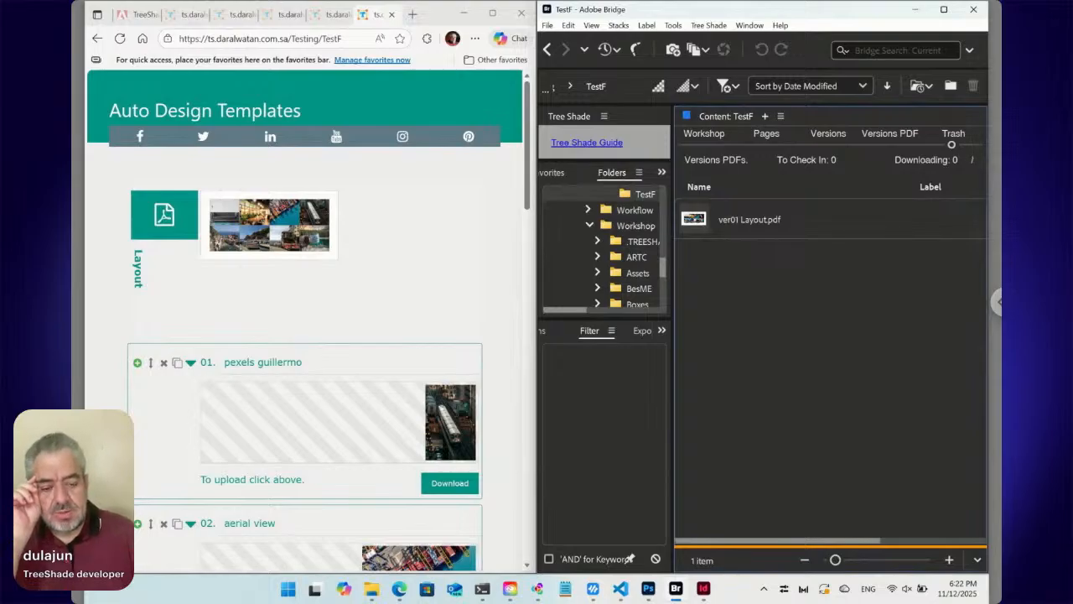
Step: Switch to Bridge, show TestF's Workshop files, and open the folder paired with Gallery.txt
{"action": "mouse_move", "coordinate": [623, 590]}
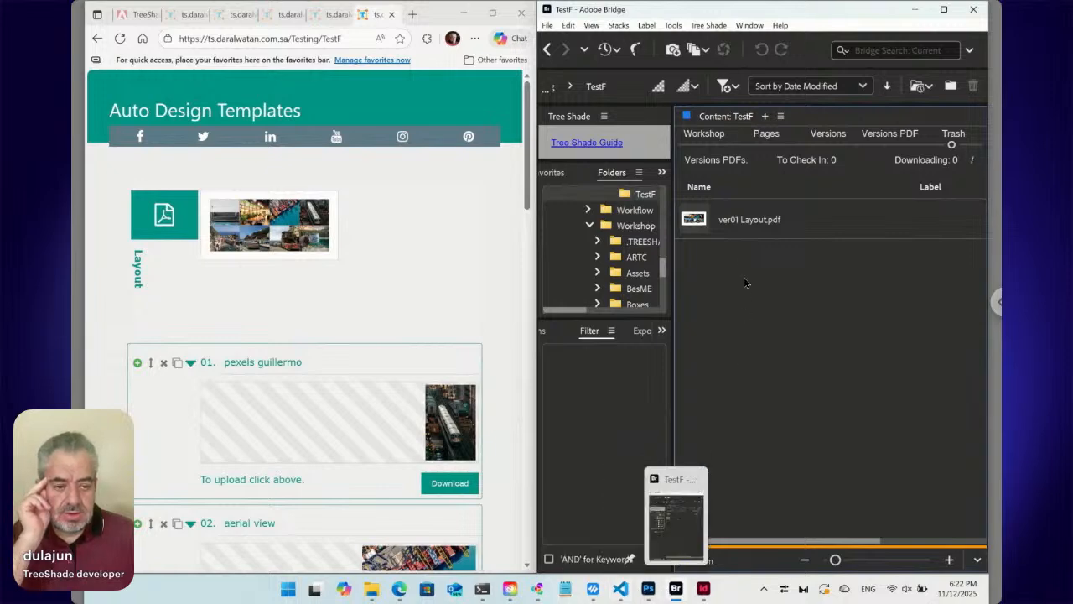
{"action": "left_click", "coordinate": [703, 148]}
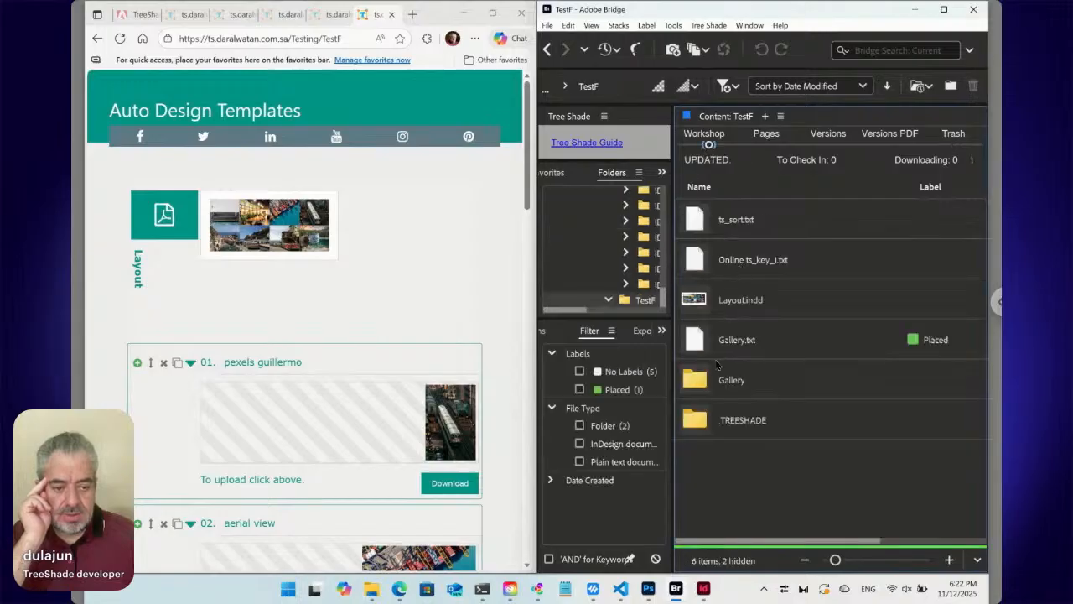
{"action": "left_click", "coordinate": [722, 345]}
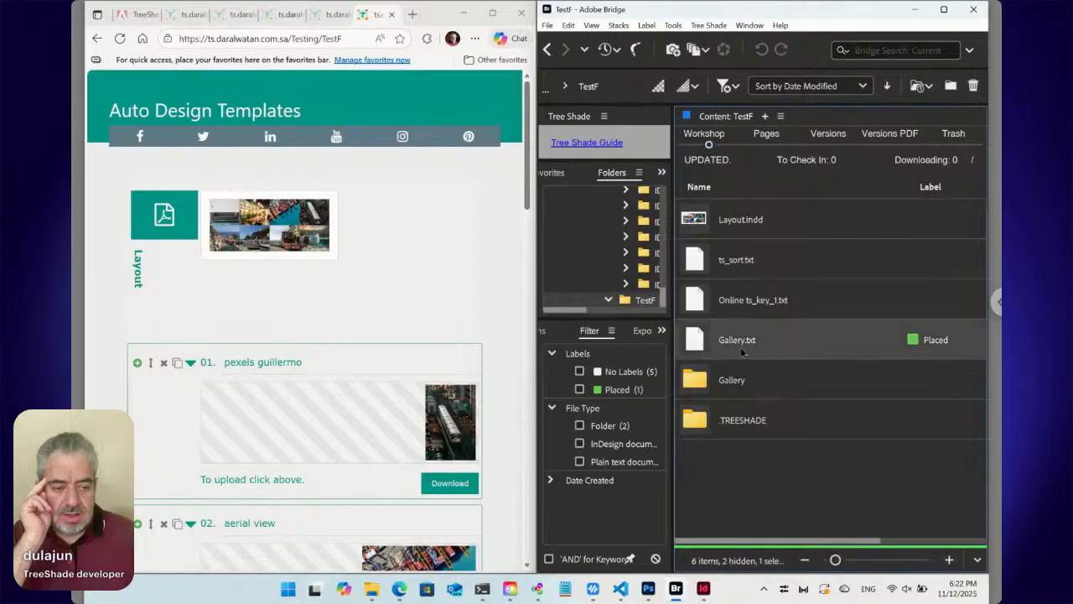
{"action": "double_click", "coordinate": [699, 343]}
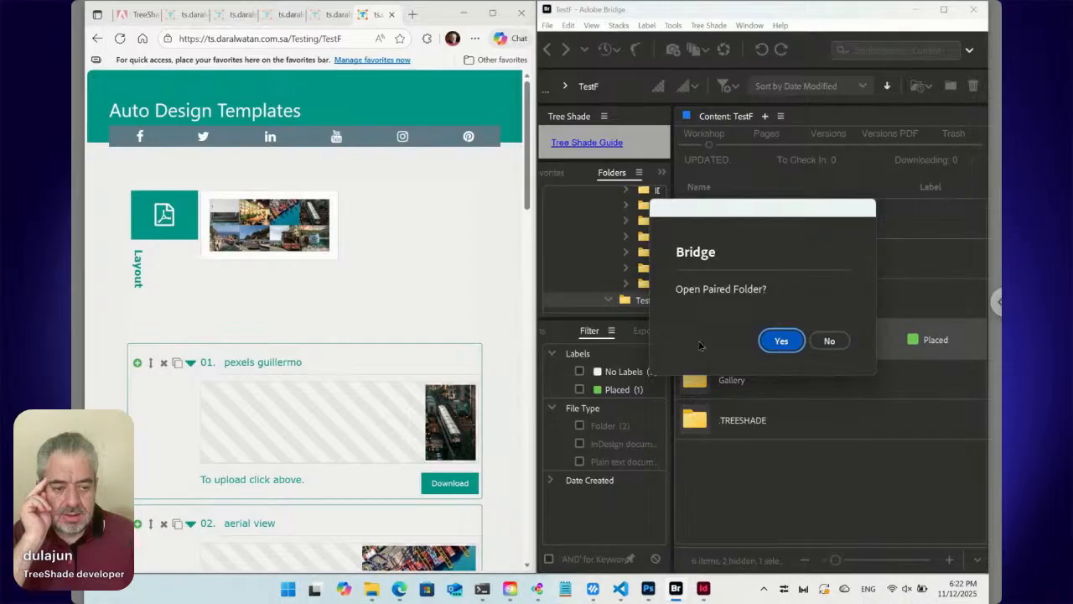
{"action": "left_click_drag", "start_coordinate": [736, 220], "coordinate": [847, 250]}
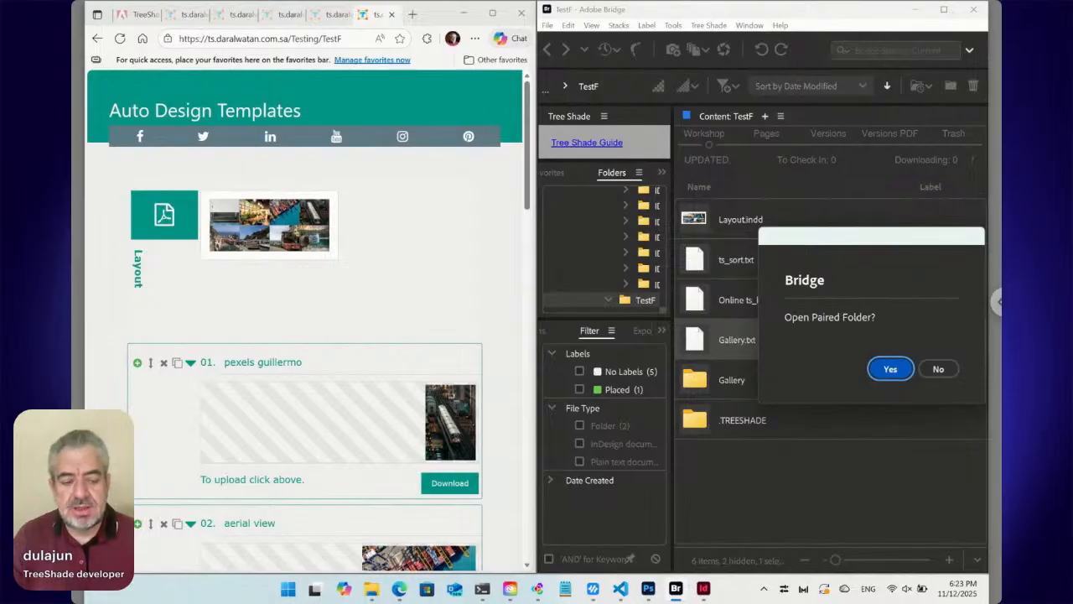
{"action": "left_click", "coordinate": [891, 370]}
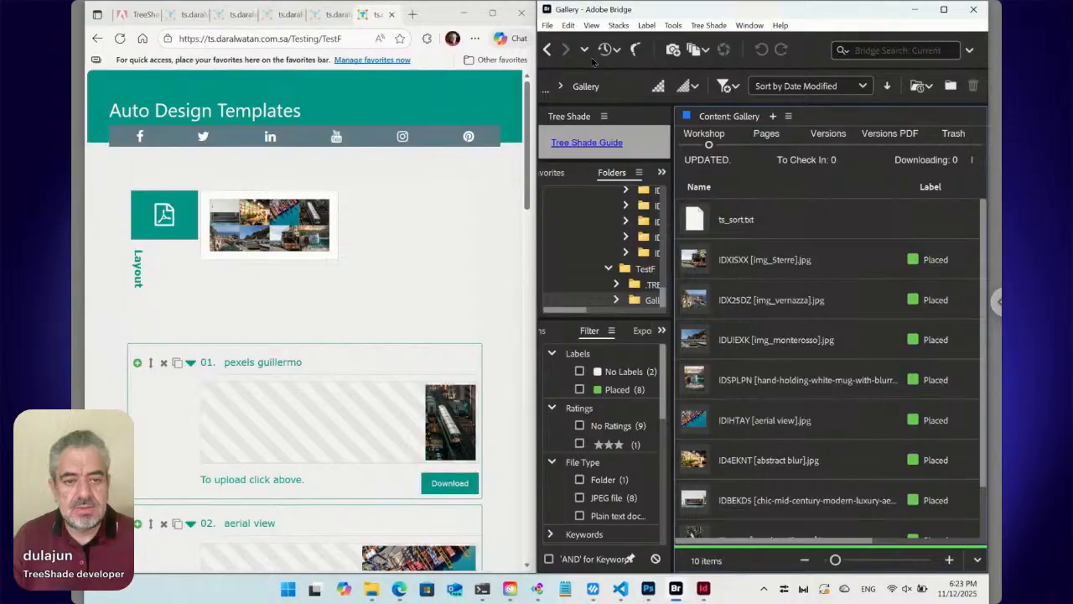
Step: Return to TestF, open Gallery.txt's content instead of its paired folder, and look through the syntax reference
{"action": "left_click", "coordinate": [550, 50]}
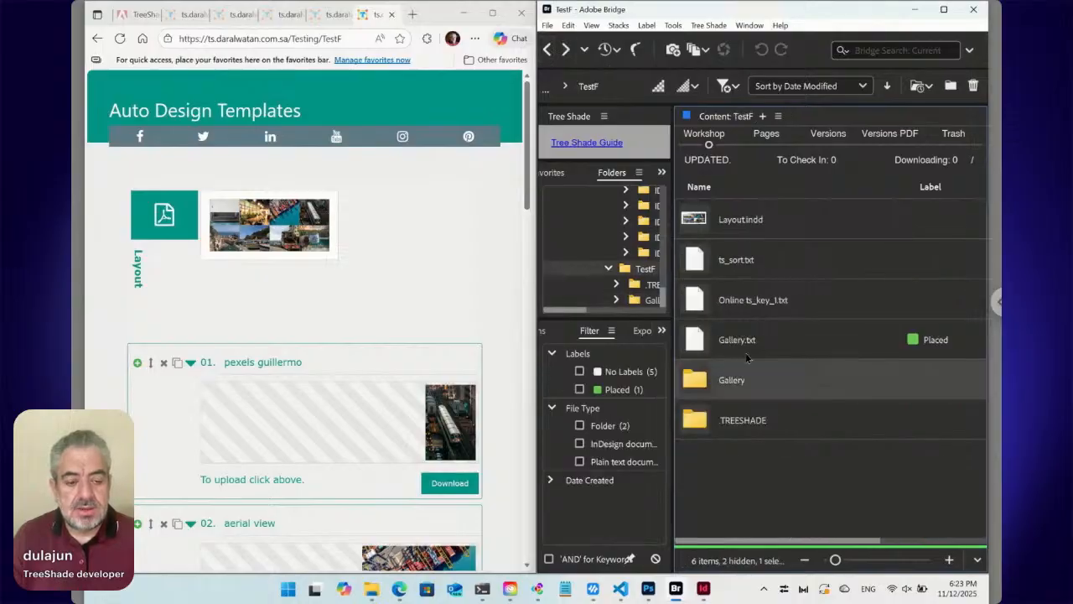
{"action": "double_click", "coordinate": [706, 347]}
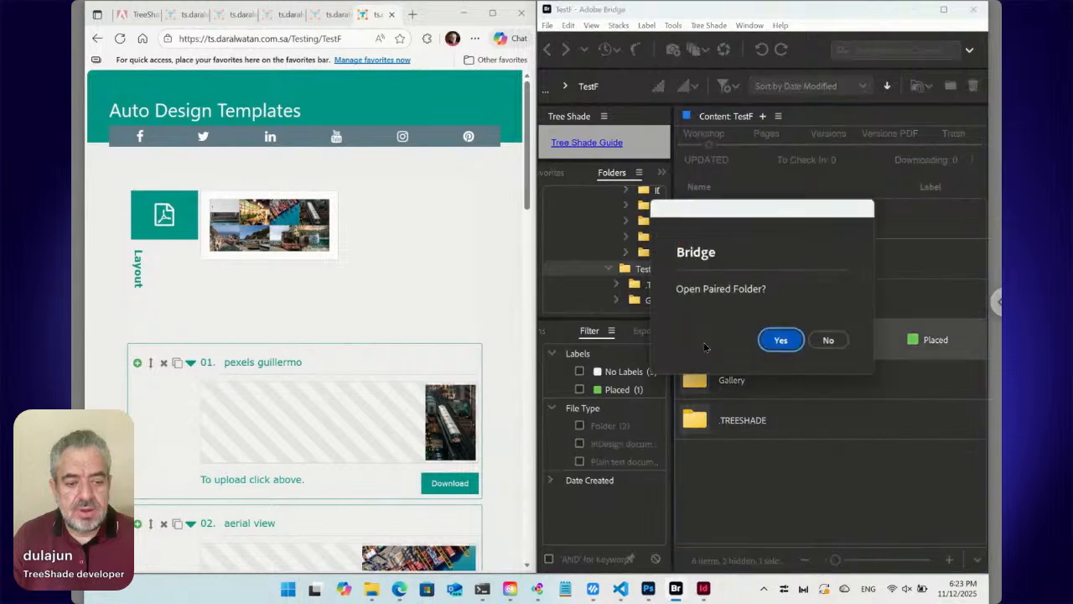
{"action": "left_click", "coordinate": [826, 344]}
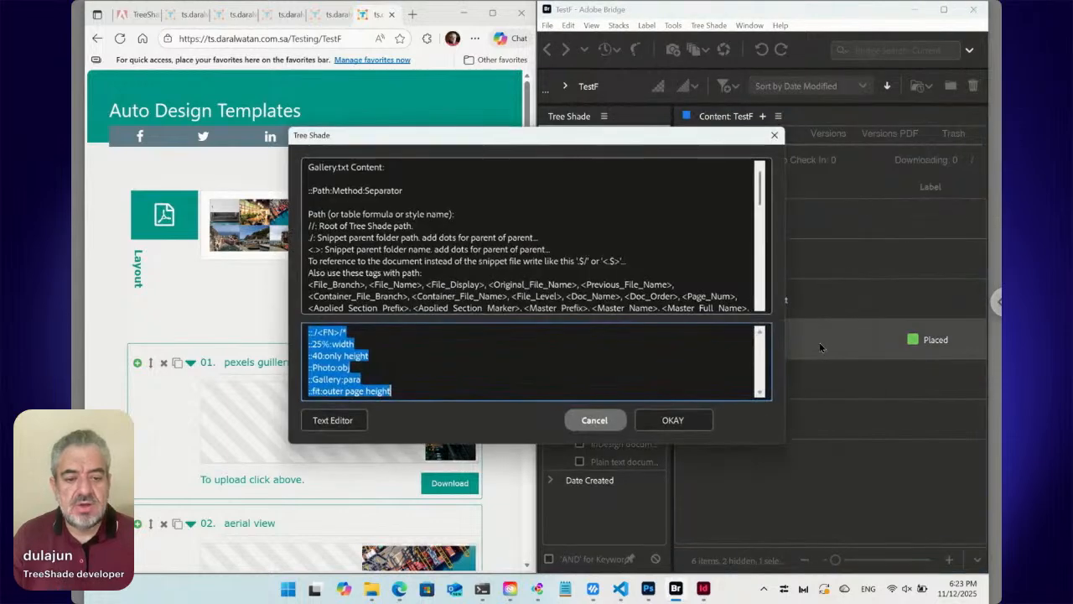
{"action": "left_click_drag", "start_coordinate": [454, 145], "coordinate": [523, 145]}
{"action": "scroll", "coordinate": [453, 268], "scroll_direction": "down", "scroll_amount": 5}
{"action": "scroll", "coordinate": [453, 268], "scroll_direction": "down", "scroll_amount": 5}
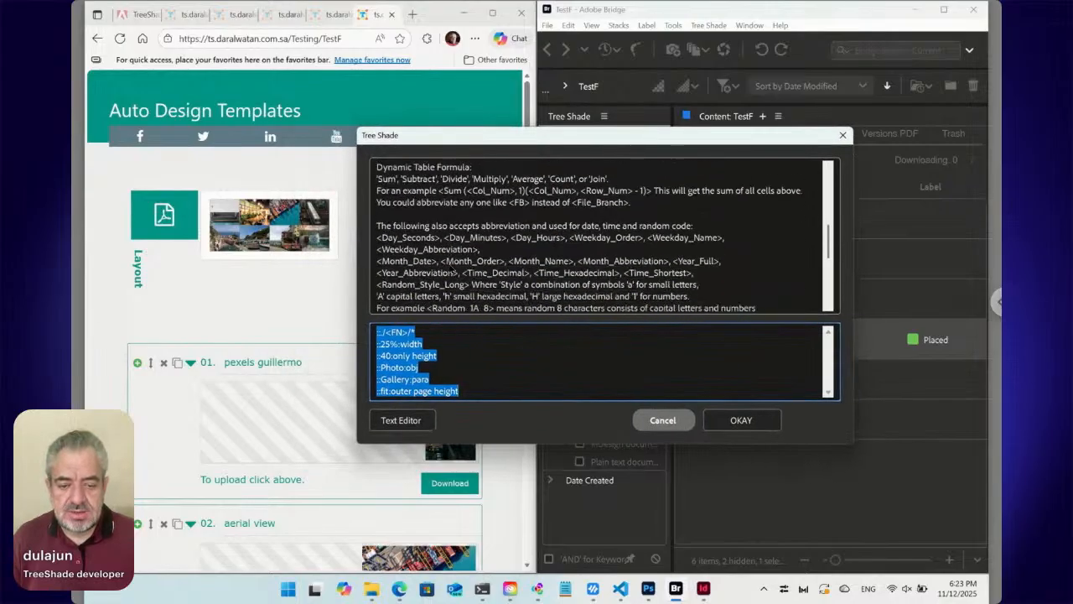
Step: Examine the path line ::./<FN>/* in Gallery.txt, highlighting the whole line, its <FN> tag and its * wildcard
{"action": "left_click", "coordinate": [381, 333]}
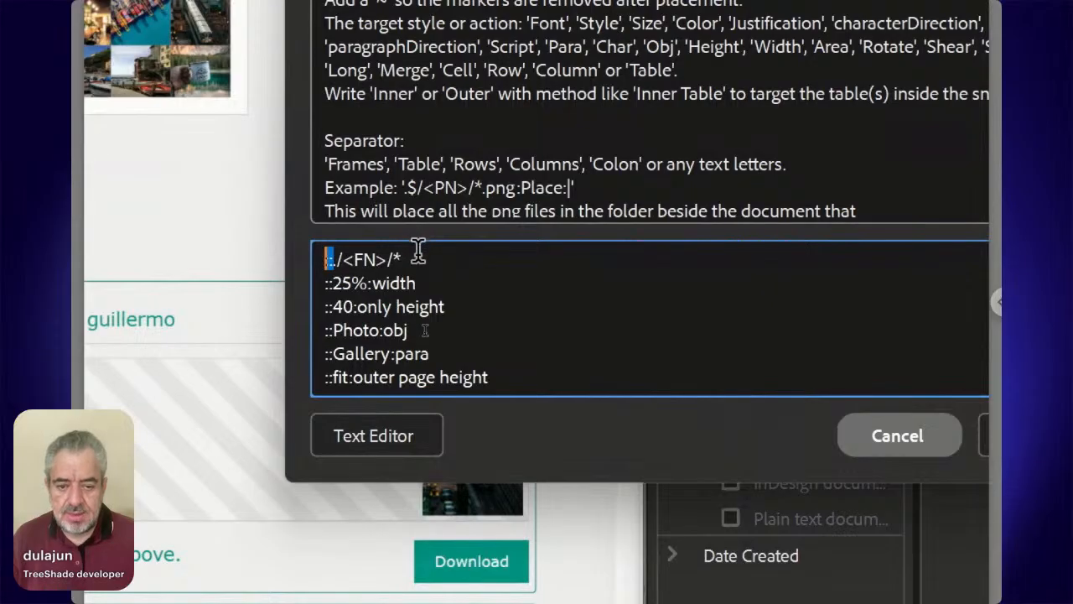
{"action": "left_click_drag", "start_coordinate": [411, 258], "coordinate": [296, 256]}
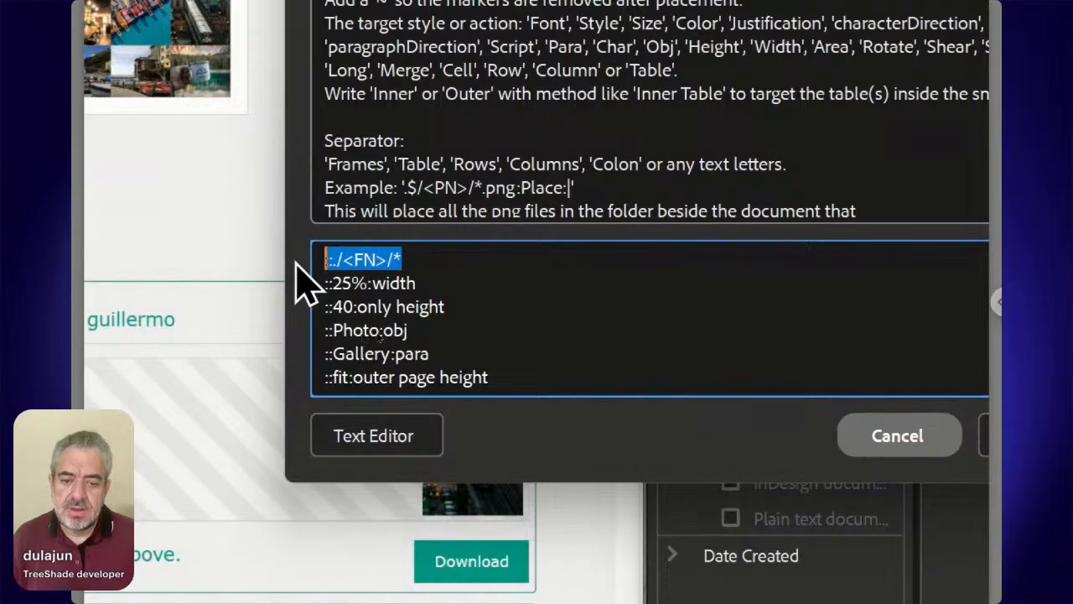
{"action": "left_click", "coordinate": [336, 255]}
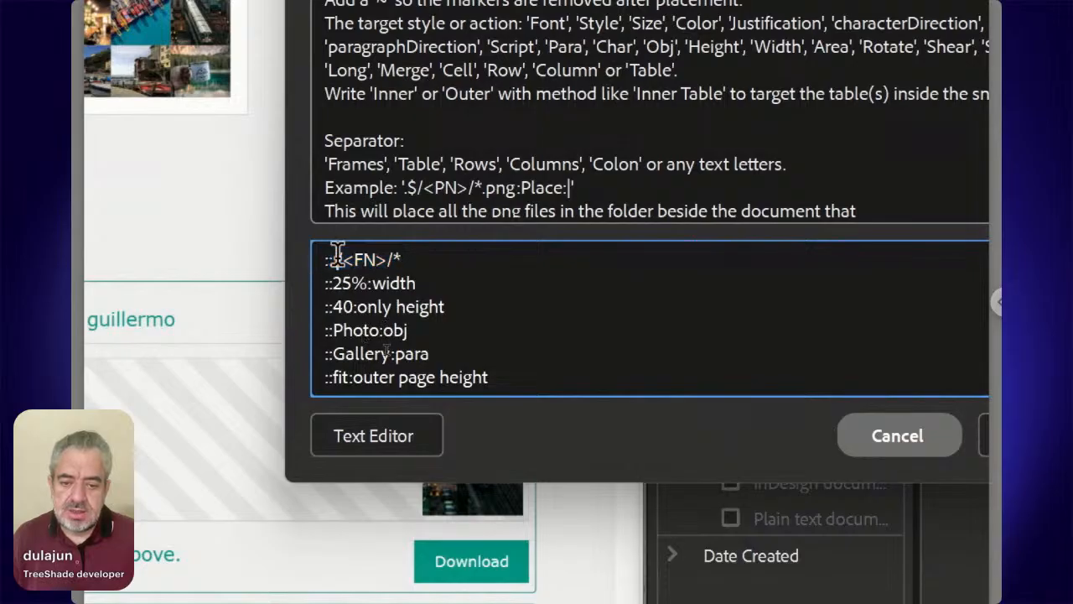
{"action": "key", "text": "Right"}
{"action": "key", "text": "shift+Right"}
{"action": "key", "text": "shift+Right"}
{"action": "key", "text": "shift+Right"}
{"action": "key", "text": "shift+Right"}
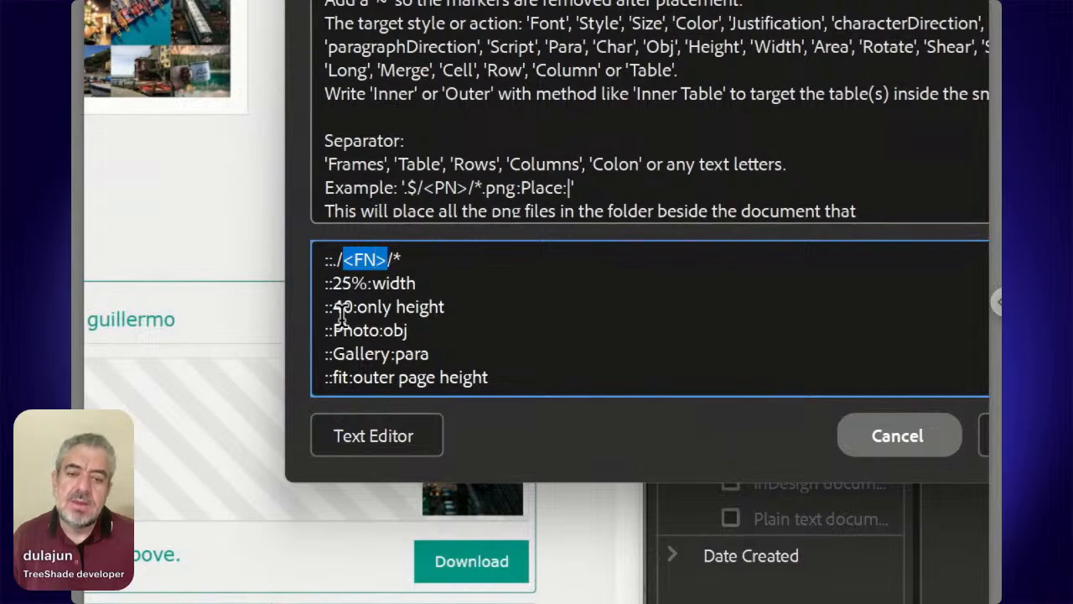
{"action": "key", "text": "Right"}
{"action": "key", "text": "Right"}
{"action": "key", "text": "shift+Right"}
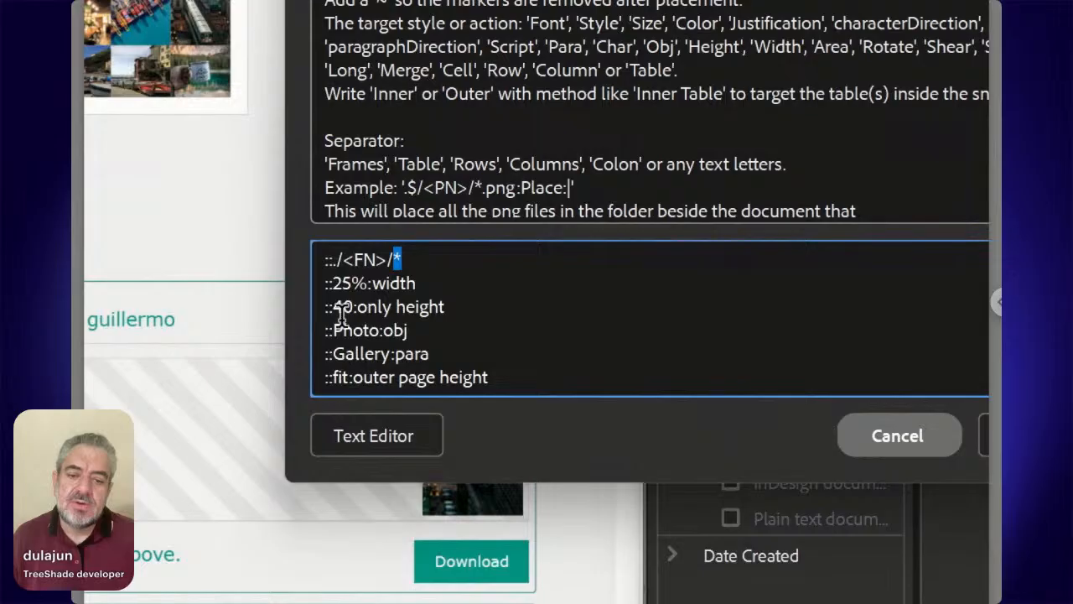
Step: Examine the sizing lines ::25%:width and ::40:only height in Gallery.txt
{"action": "key", "text": "Down"}
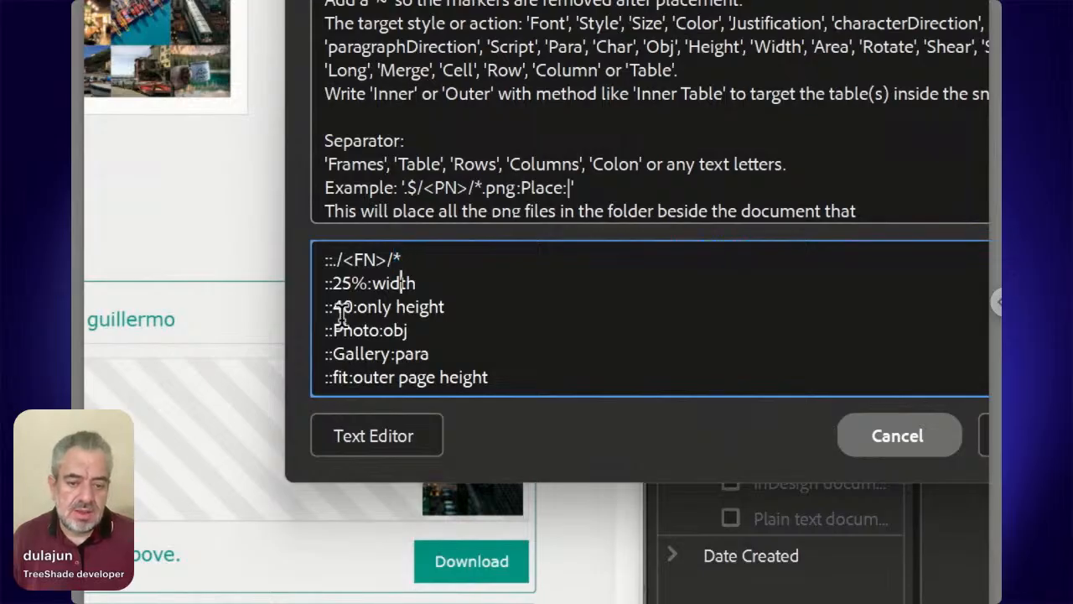
{"action": "key", "text": "Left"}
{"action": "key", "text": "Left"}
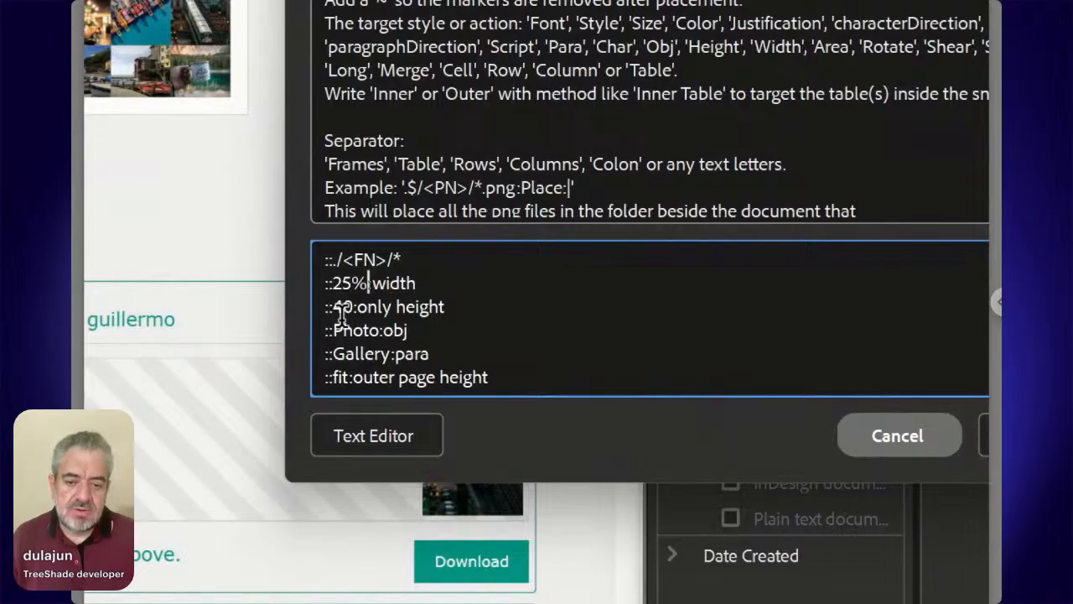
{"action": "key", "text": "Down"}
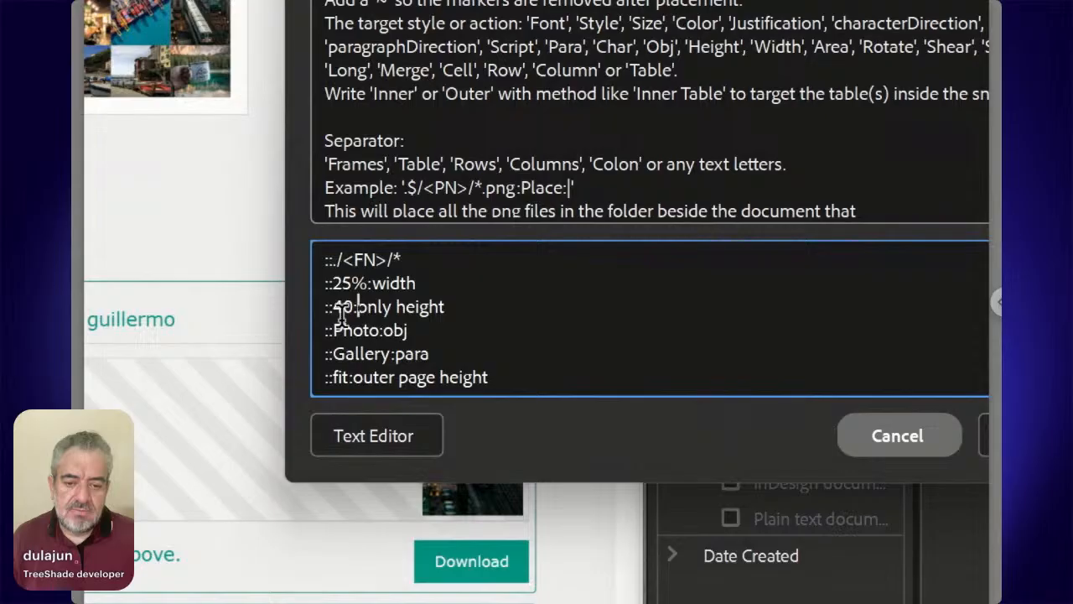
{"action": "key", "text": "Right"}
{"action": "key", "text": "Right"}
{"action": "key", "text": "Right"}
{"action": "key", "text": "Right"}
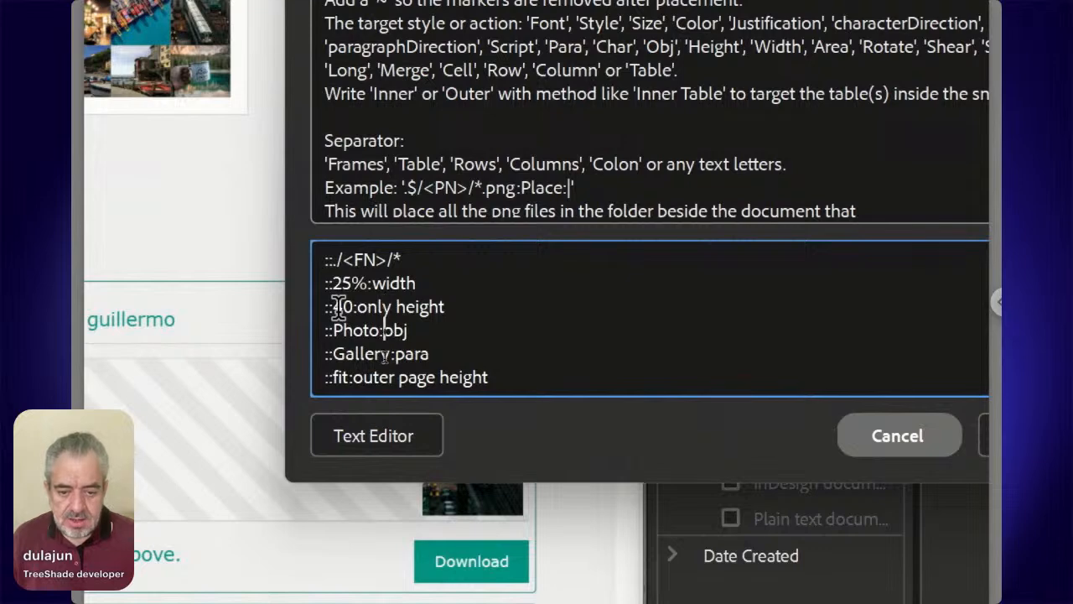
Step: Highlight the style names Photo and Gallery in the ::Photo:obj and ::Gallery:para lines of Gallery.txt
{"action": "left_click_drag", "start_coordinate": [381, 330], "coordinate": [344, 330]}
{"action": "key", "text": "shift+Left"}
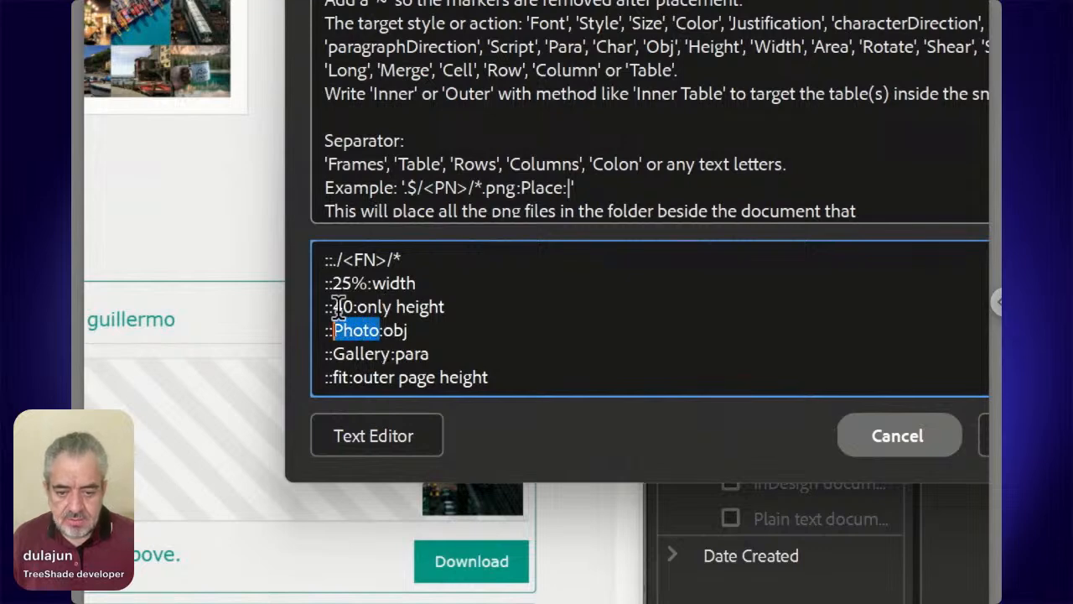
{"action": "key", "text": "Down"}
{"action": "key", "text": "shift+Right"}
{"action": "key", "text": "shift+Right"}
{"action": "key", "text": "shift+Right"}
{"action": "key", "text": "shift+Right"}
{"action": "key", "text": "shift+Right"}
{"action": "key", "text": "shift+Right"}
{"action": "key", "text": "shift+Right"}
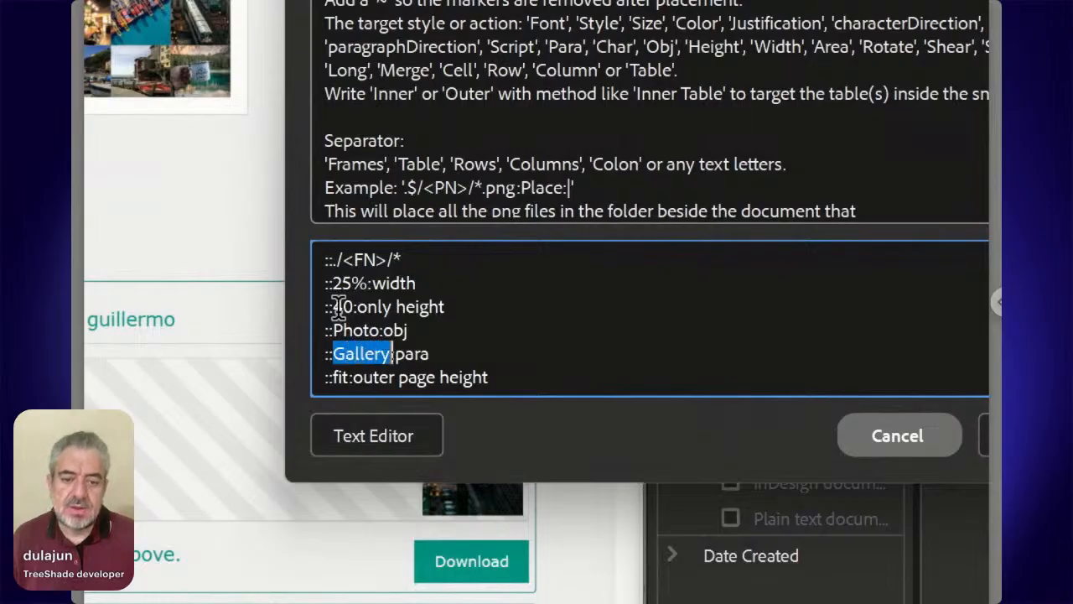
Step: Examine the ::fit:outer page height line at the end of Gallery.txt
{"action": "key", "text": "Down"}
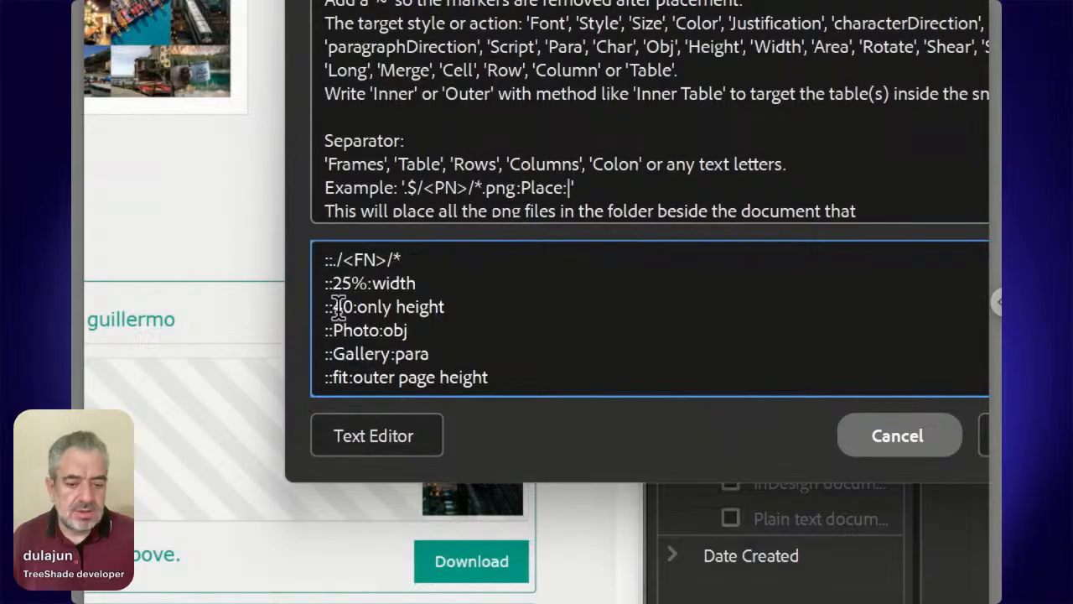
{"action": "key", "text": "Left"}
{"action": "key", "text": "Left"}
{"action": "key", "text": "Left"}
{"action": "key", "text": "Left"}
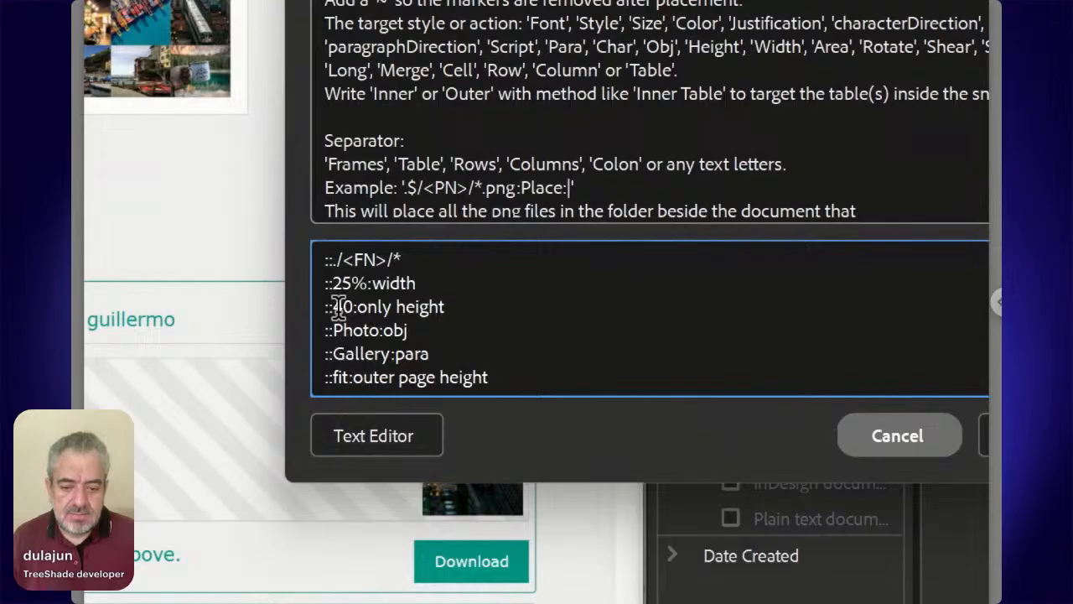
Step: Highlight the words "outer page" in the ::fit:outer page height line of Gallery.txt
{"action": "key", "text": "shift+Right"}
{"action": "key", "text": "shift+Right"}
{"action": "key", "text": "shift+Right"}
{"action": "key", "text": "shift+Right"}
{"action": "key", "text": "shift+Right"}
{"action": "key", "text": "shift+Right"}
{"action": "key", "text": "shift+Right"}
{"action": "key", "text": "shift+Right"}
{"action": "key", "text": "shift+Right"}
{"action": "key", "text": "shift+Right"}
{"action": "key", "text": "shift+Right"}
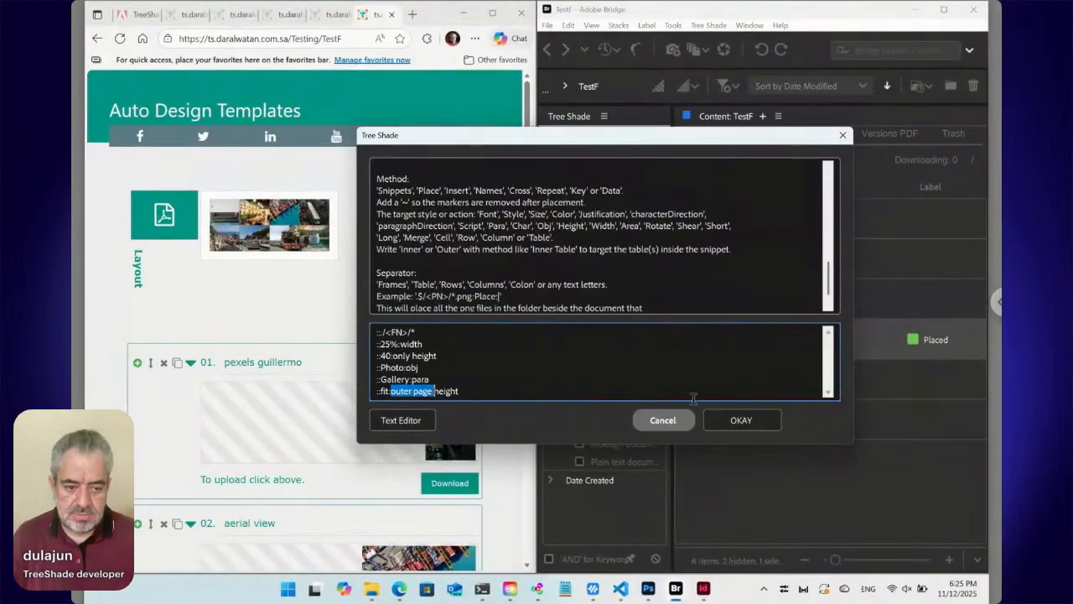
Step: Accept and close the Gallery.txt snippet, and switch to InDesign to view the gallery in Layout.indd
{"action": "left_click", "coordinate": [723, 421]}
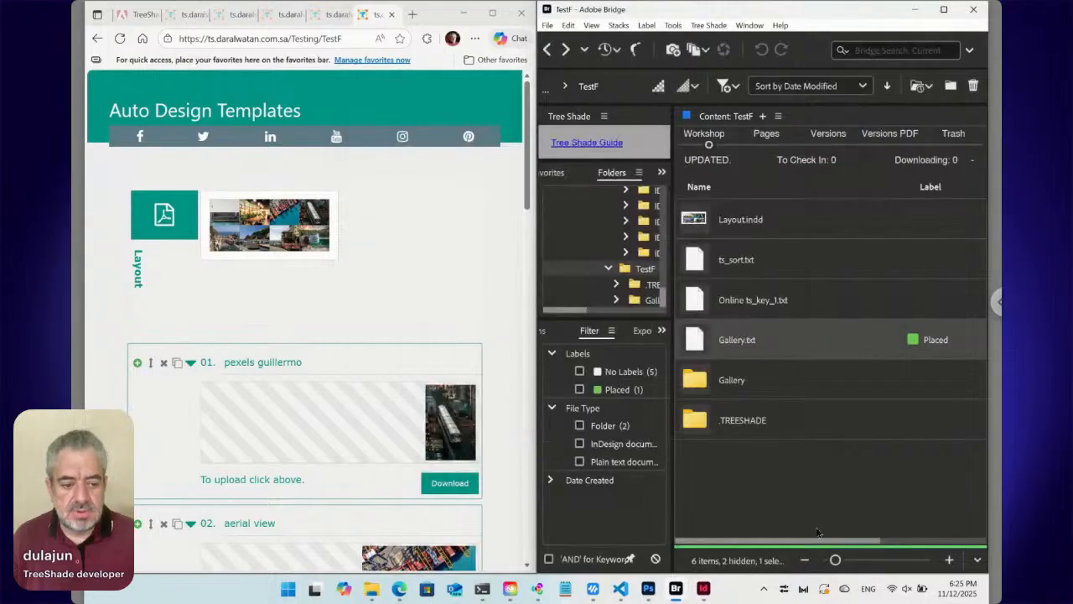
{"action": "left_click", "coordinate": [702, 589]}
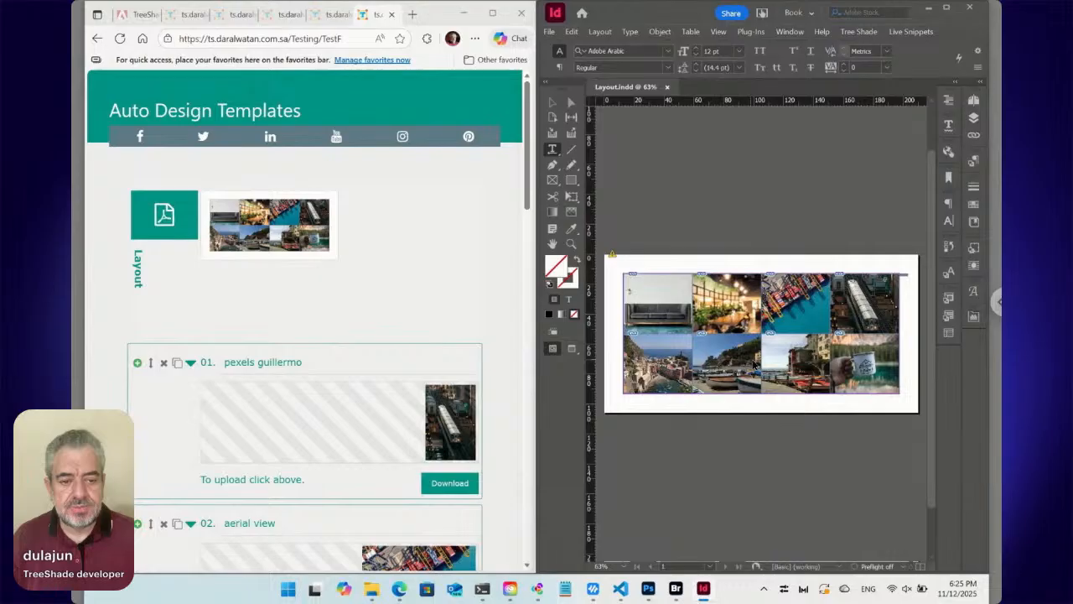
Step: Switch to Edge and sign in to the Adobe Exchange page with the profile listed above Personal Profile, with the browser window maximized
{"action": "left_click", "coordinate": [399, 590]}
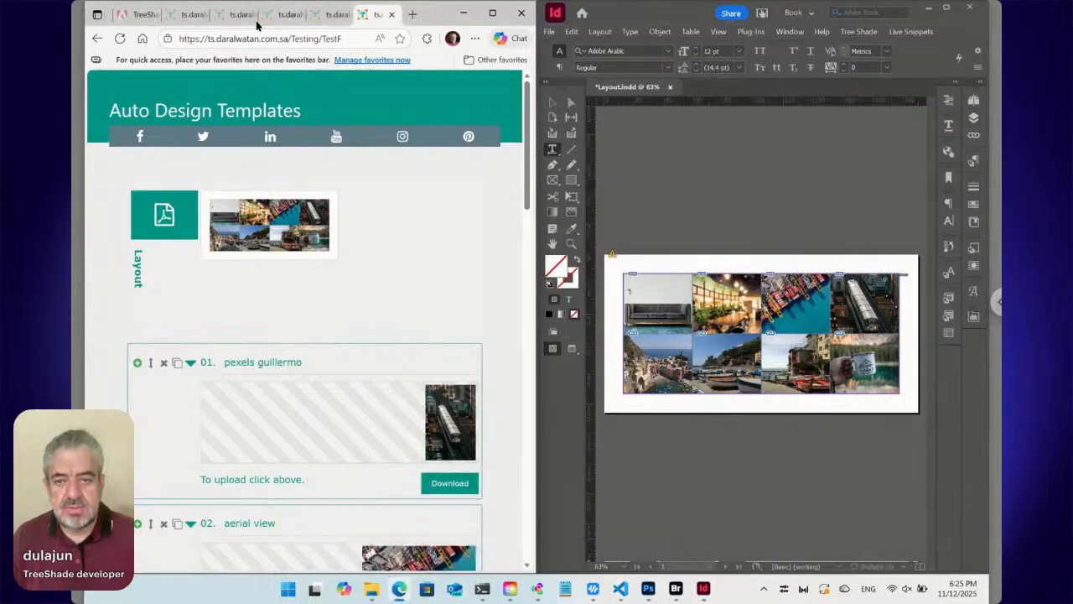
{"action": "left_click", "coordinate": [146, 17]}
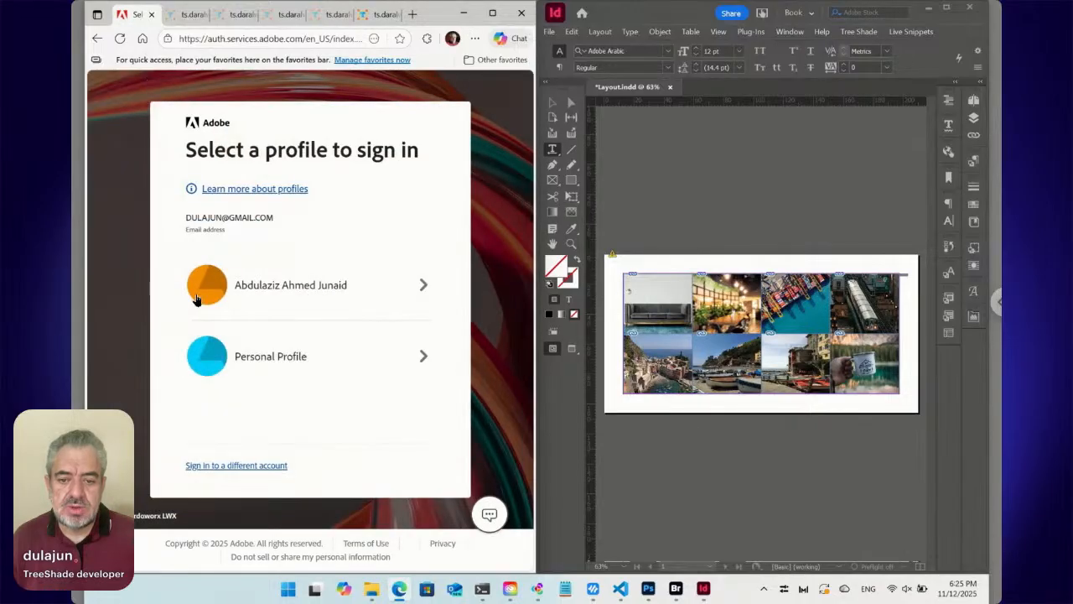
{"action": "left_click", "coordinate": [270, 291]}
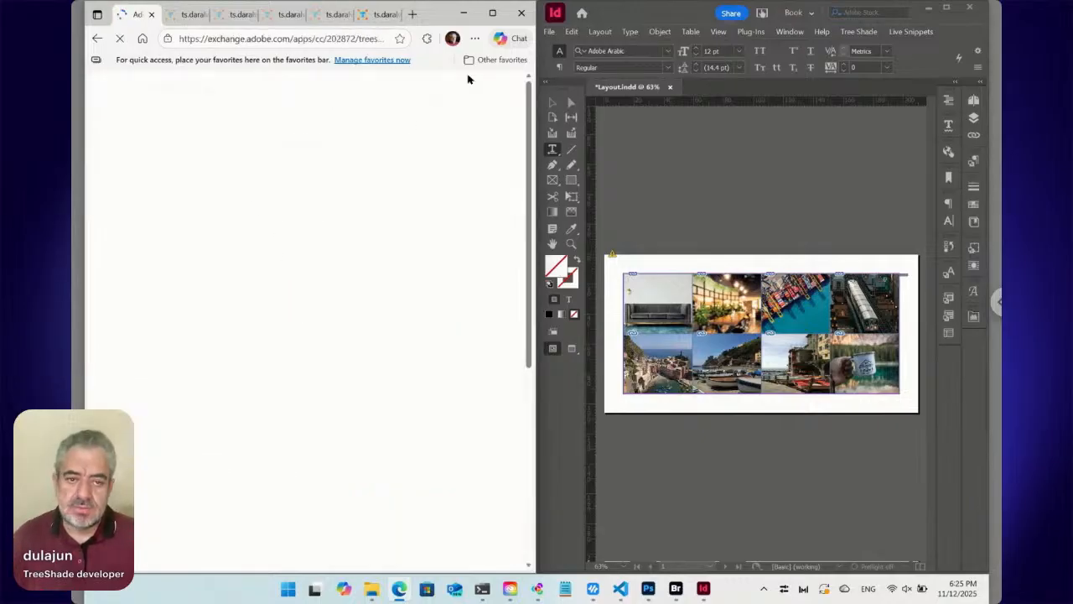
{"action": "left_click", "coordinate": [492, 15]}
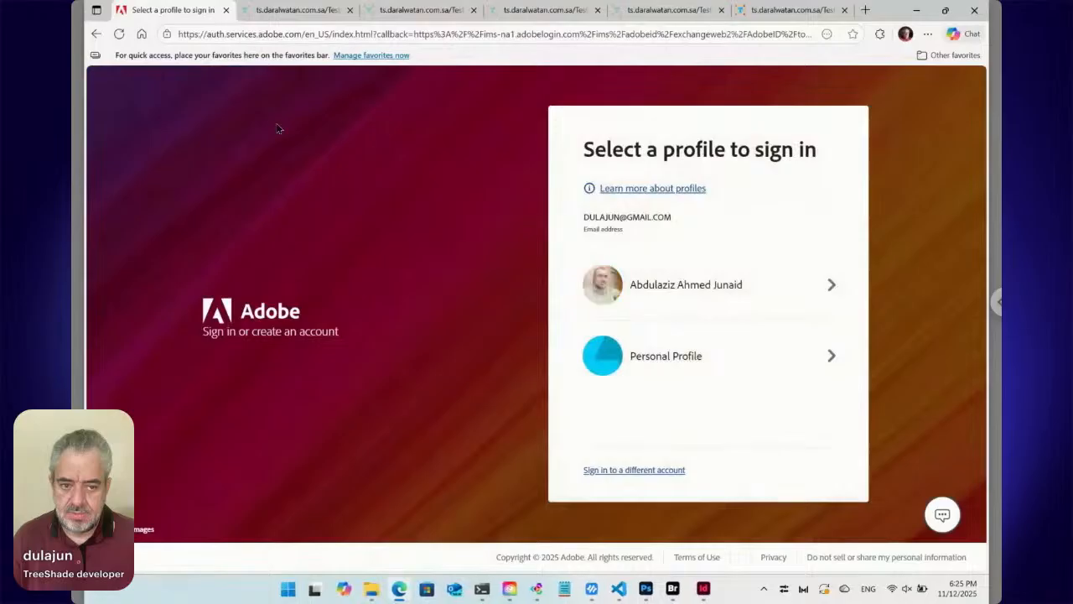
{"action": "left_click", "coordinate": [603, 283]}
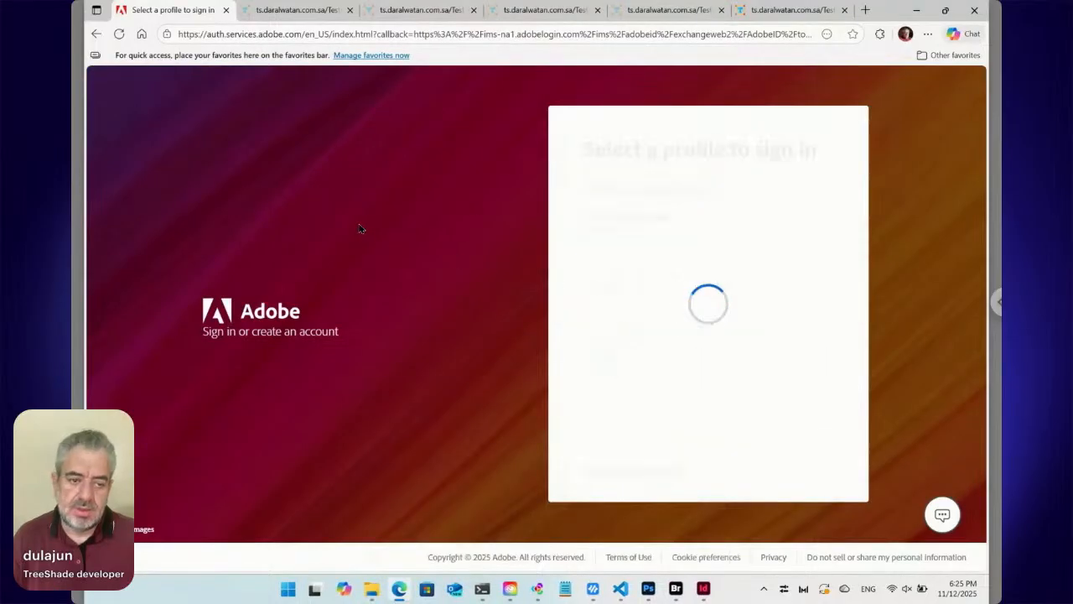